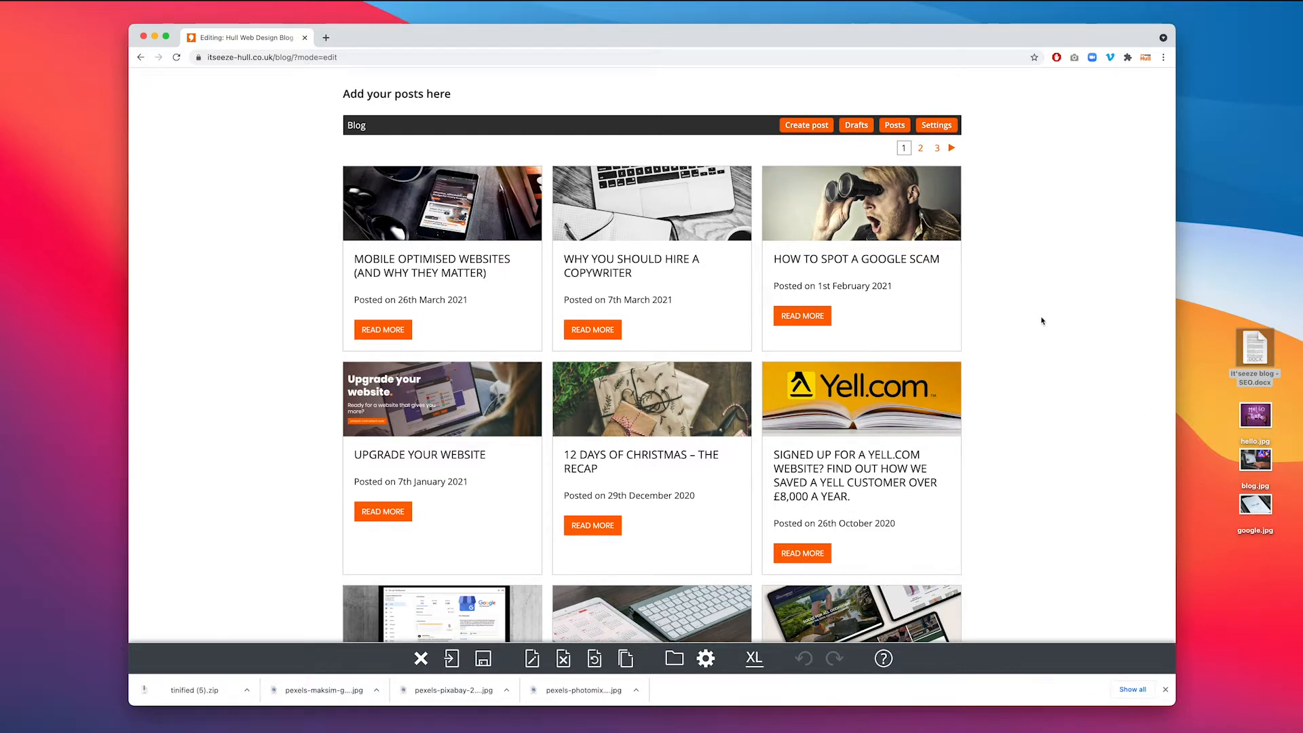
- Start a new blog post titled "Using SEO to Attract New Customers", copying the heading from the Word document "It'seeze blog - SEO"
left_click(810, 125)
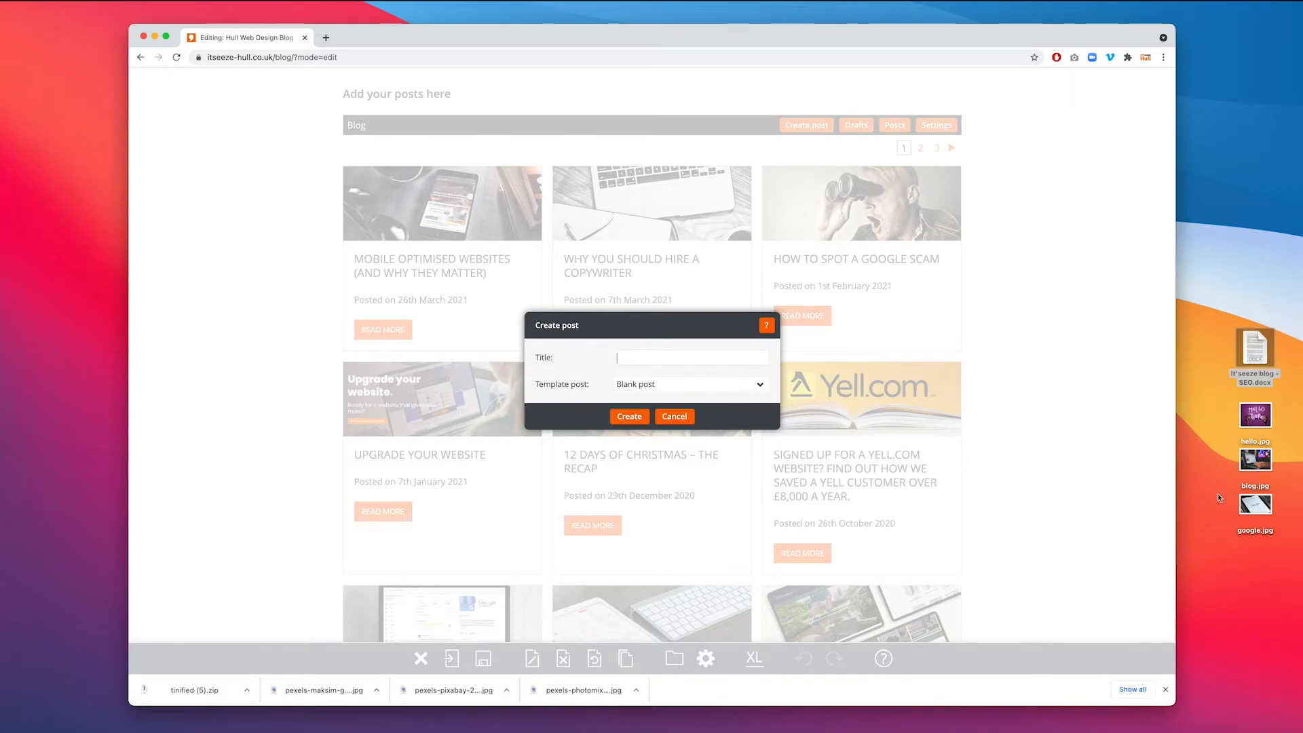
left_click(1279, 717)
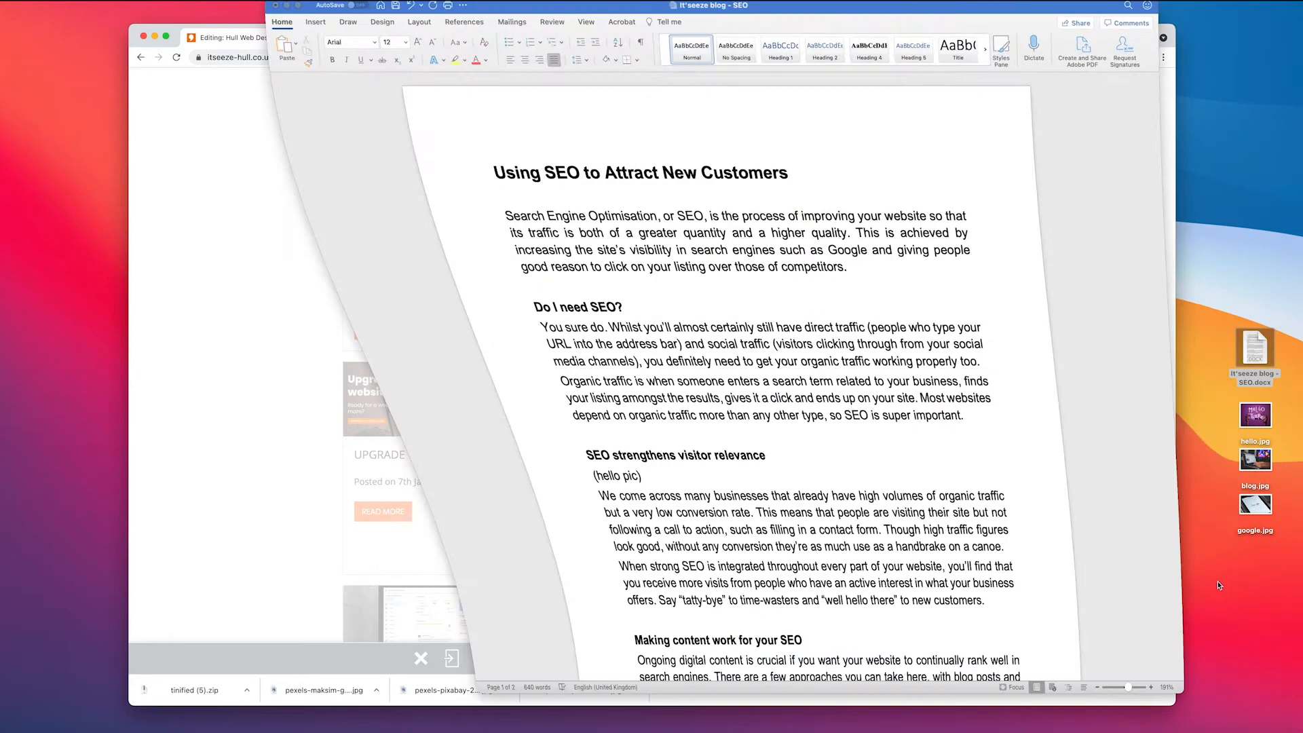
left_click_drag(784, 172, 471, 173)
key("super+c")
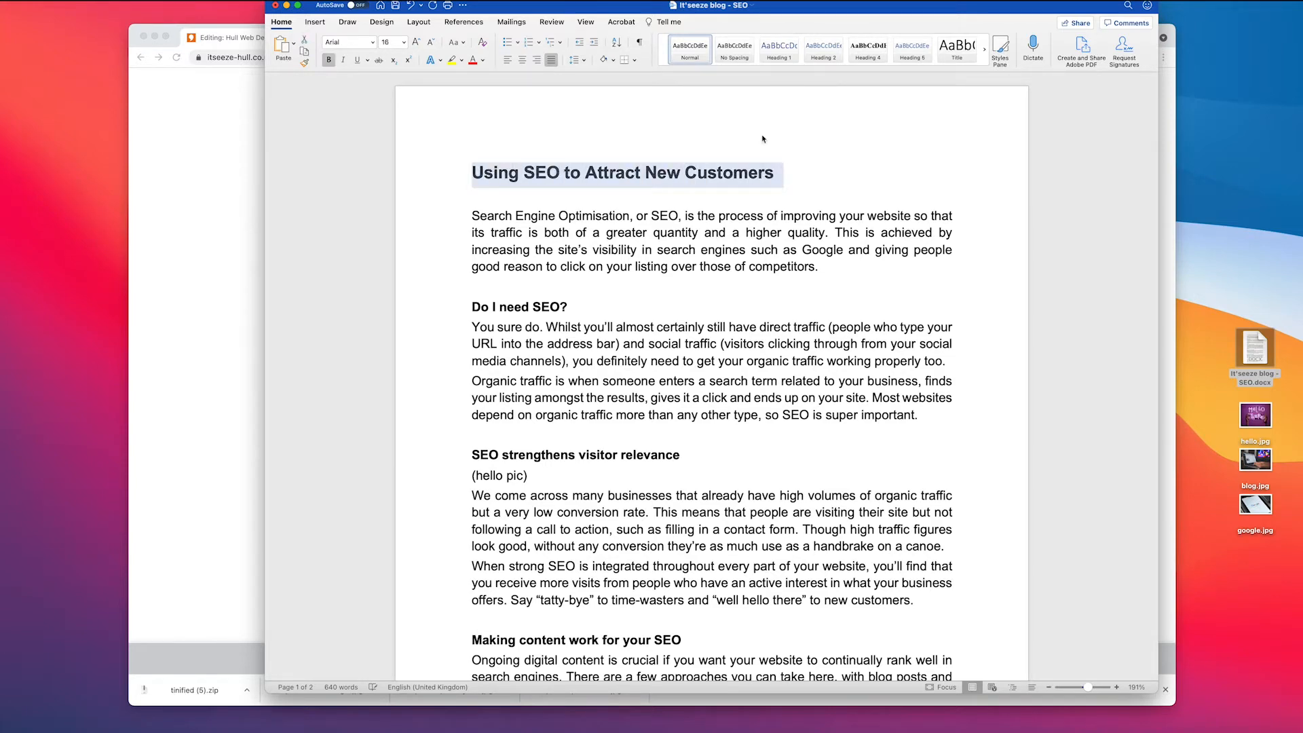
left_click_drag(480, 8, 630, 18)
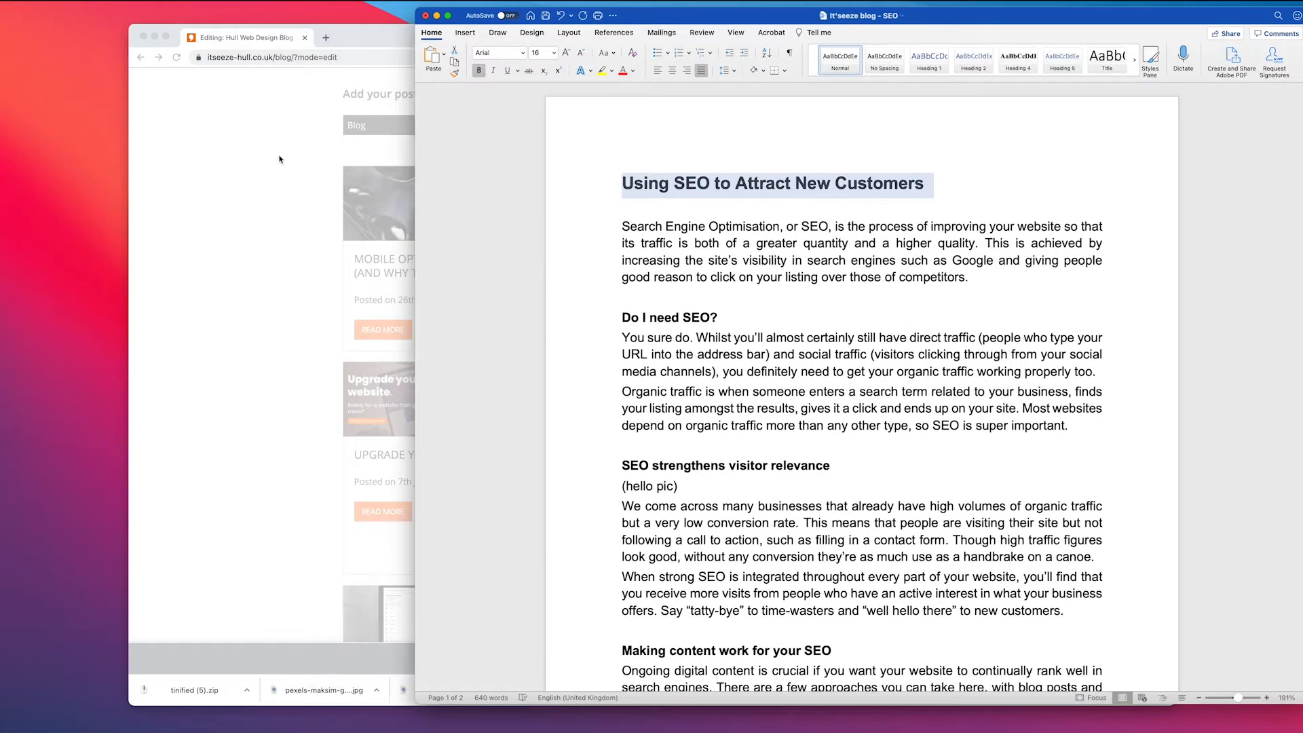
left_click(279, 159)
key("super+v")
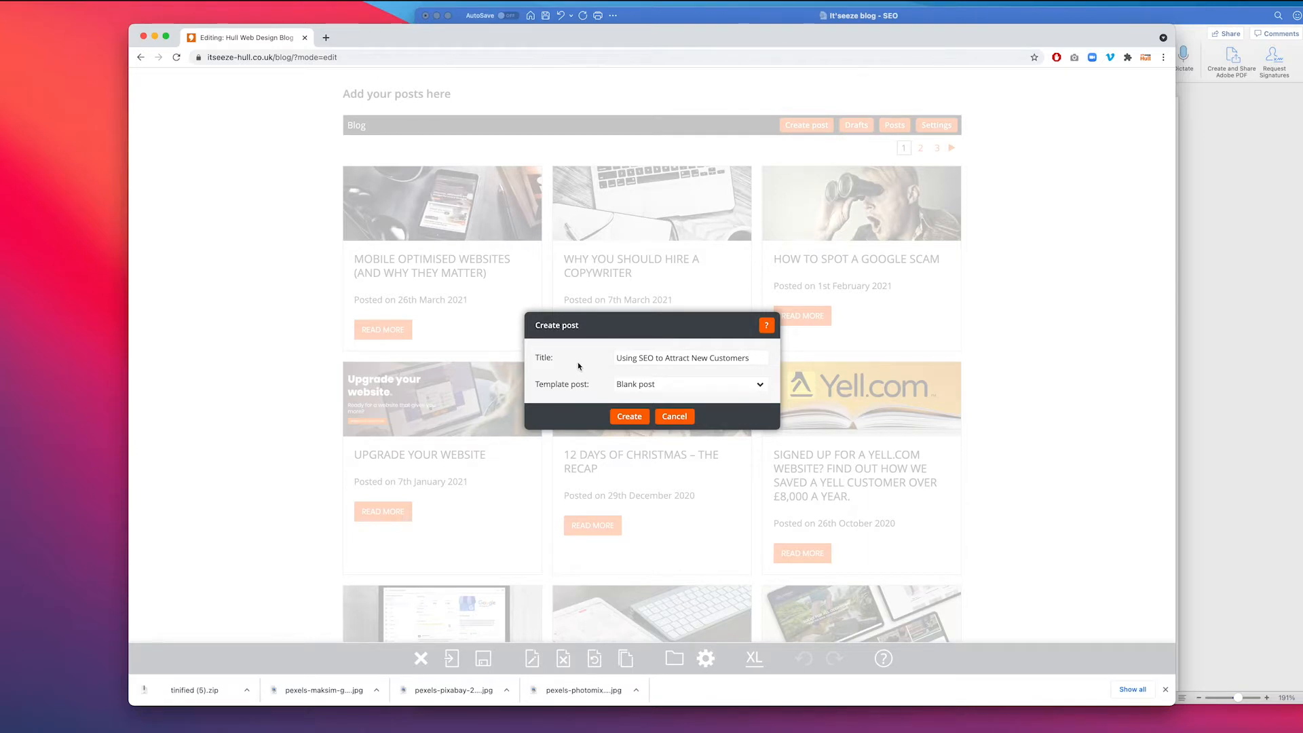
- Choose the existing post "Mobile Optimised Websites (And Why They Matter)" as the template and create the new post
left_click(672, 386)
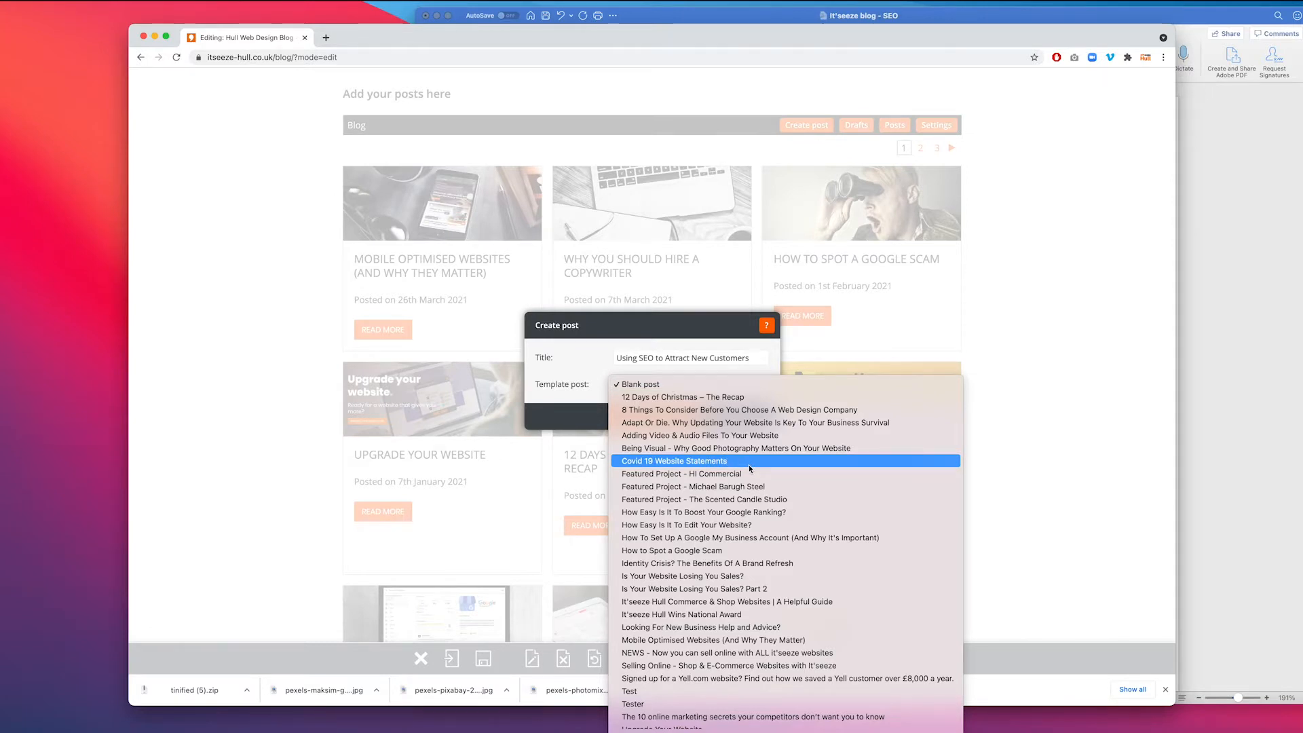
scroll(750, 469, "down", 3)
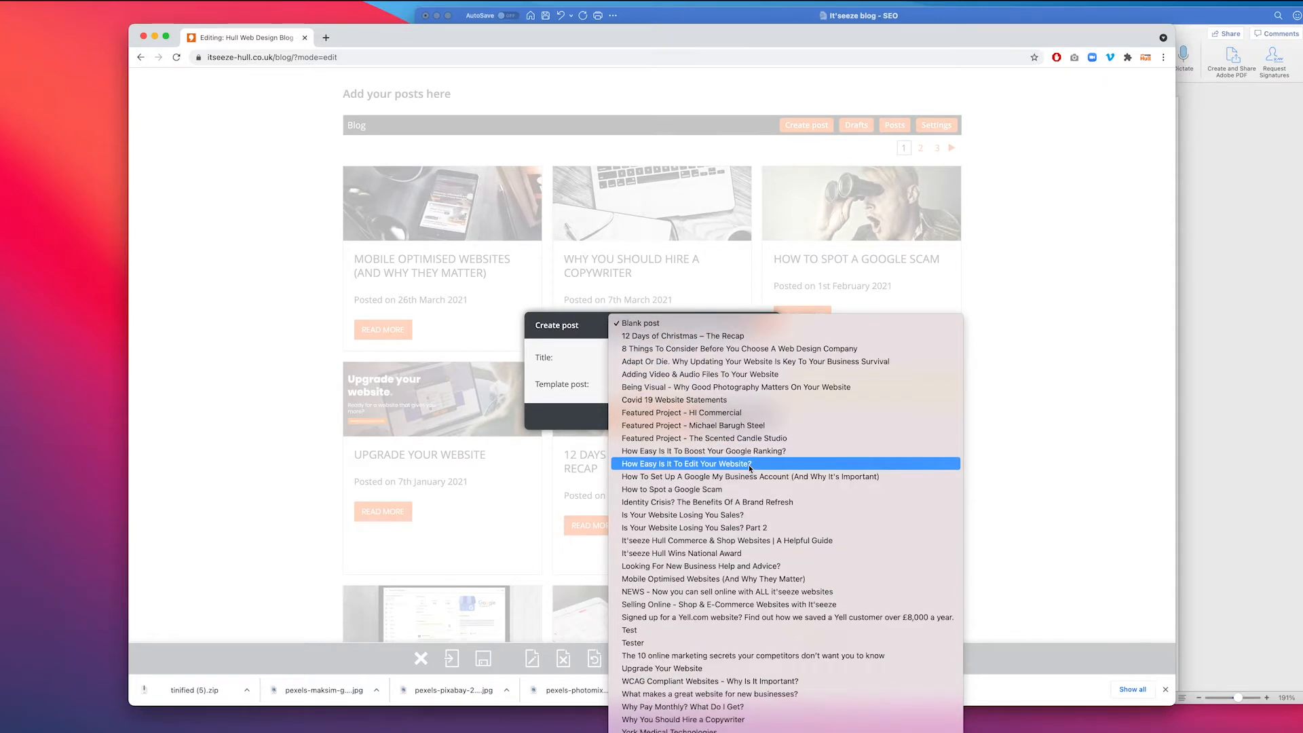
left_click(761, 580)
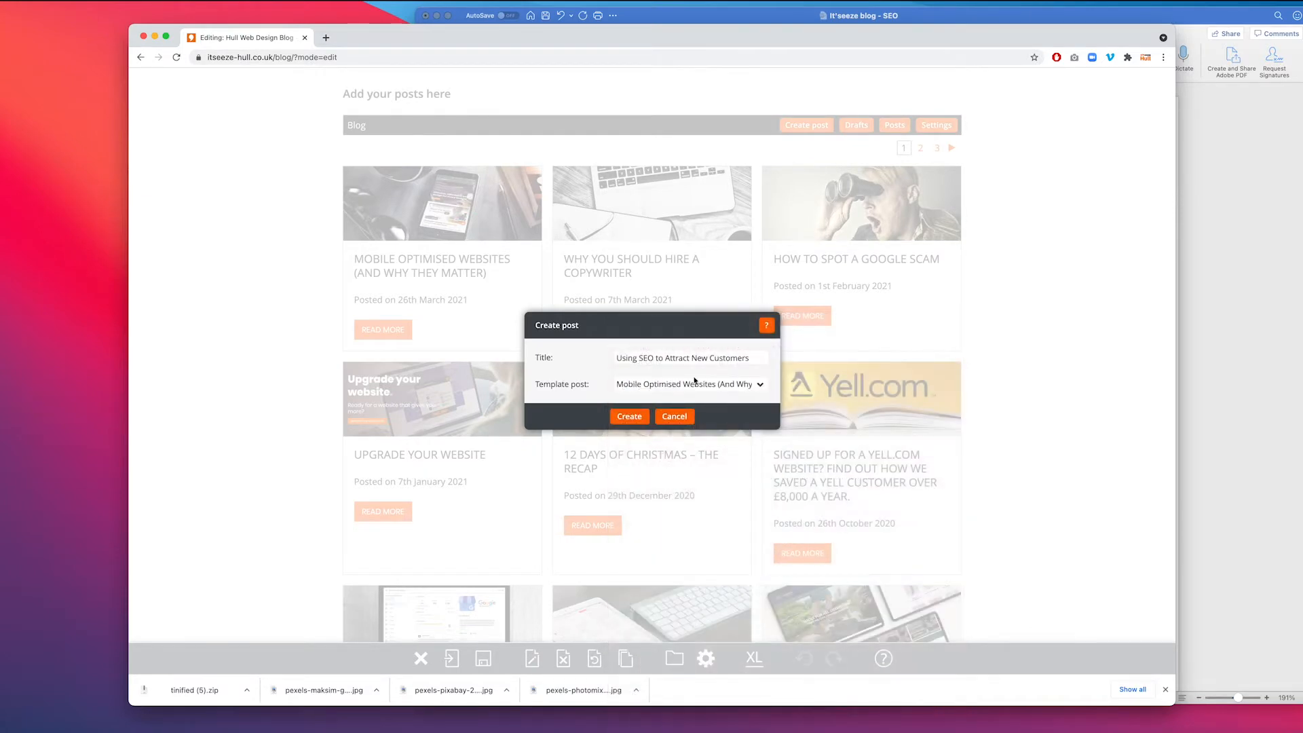
left_click(629, 417)
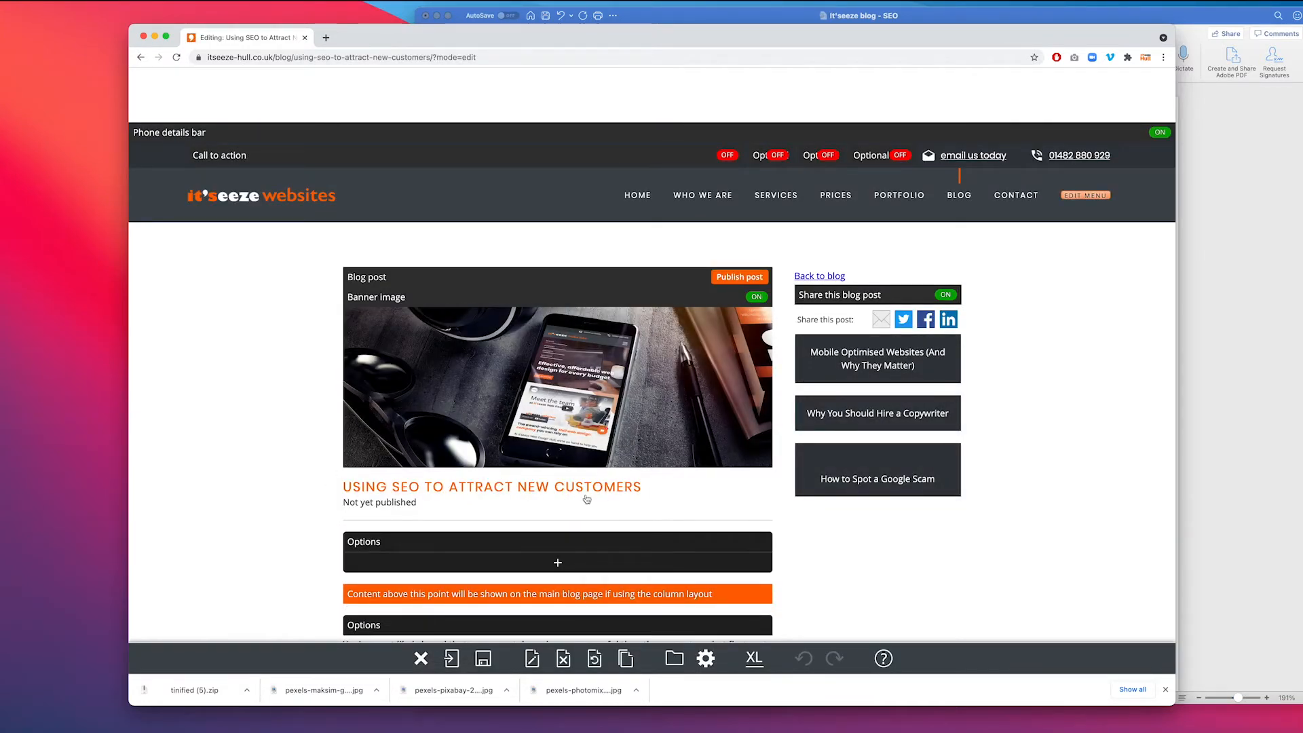
- View the live blog listing at itseeze-hull.co.uk in a separate browser tab, and close that tab when done
mouse_move(585, 400)
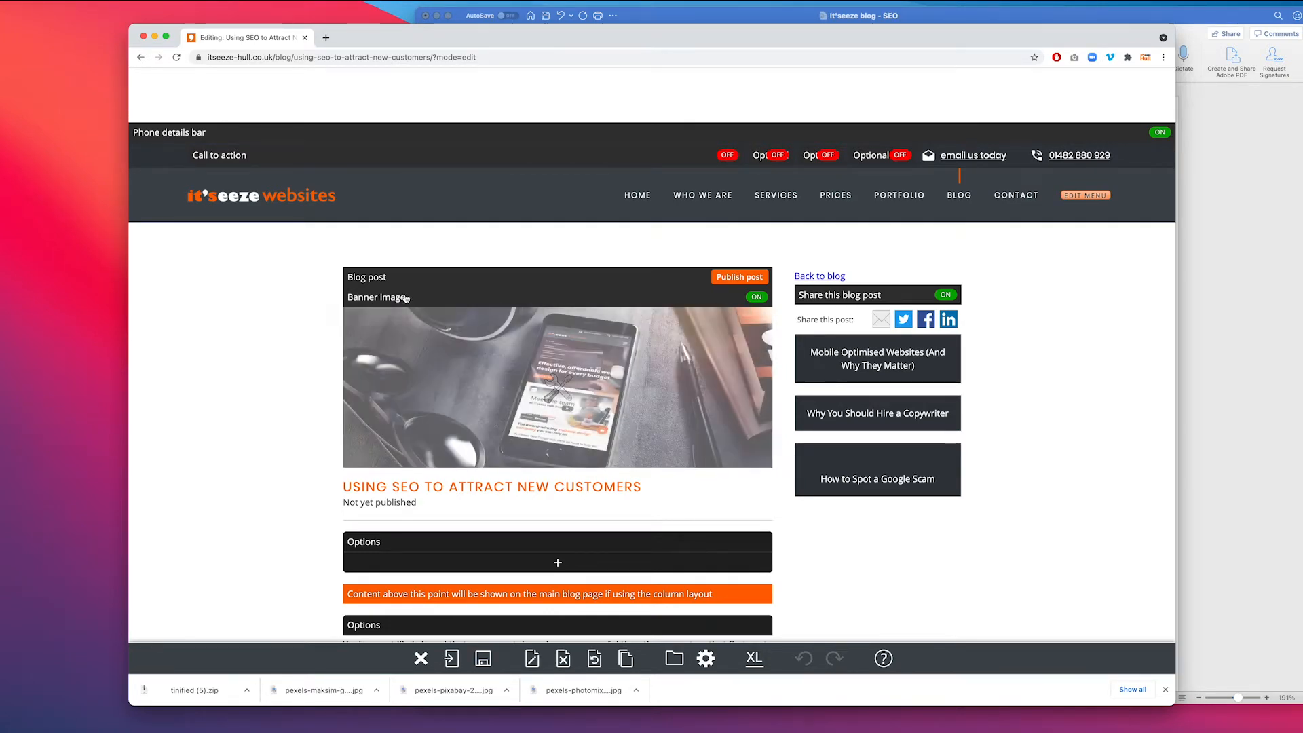
left_click(325, 37)
type("itse")
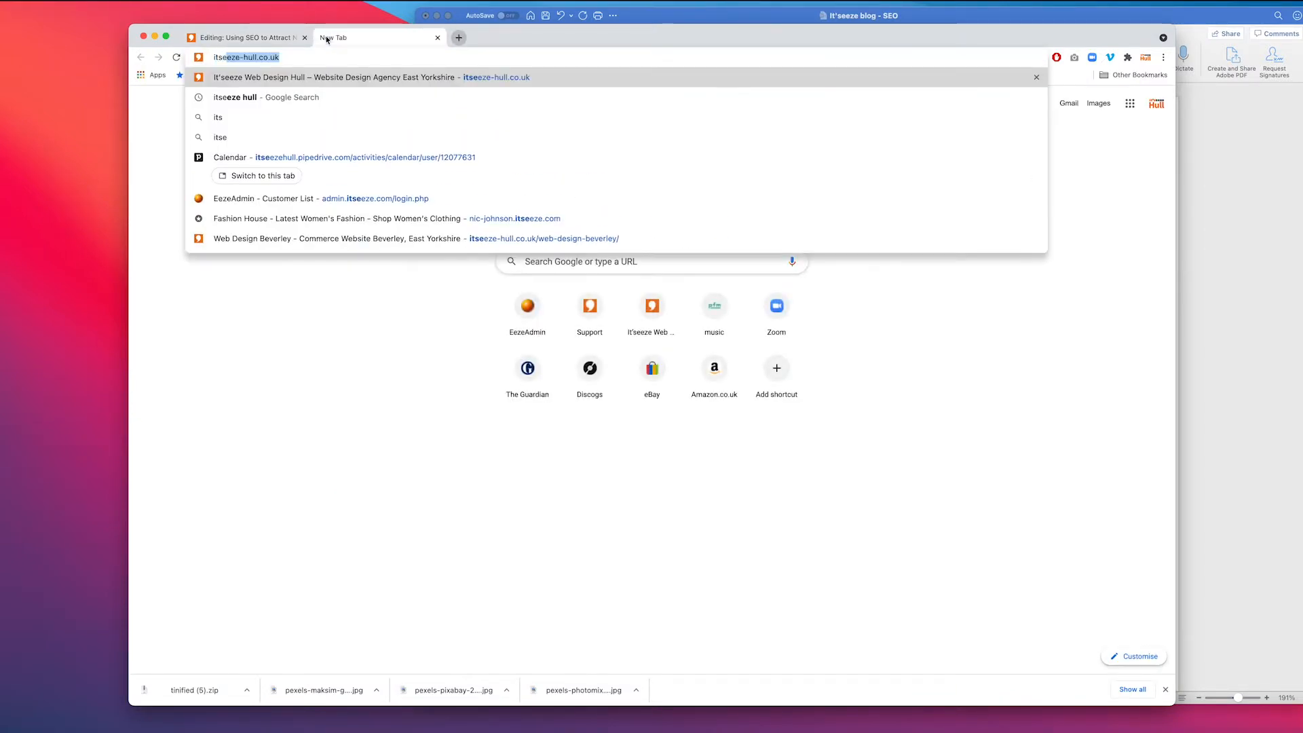
key("Return")
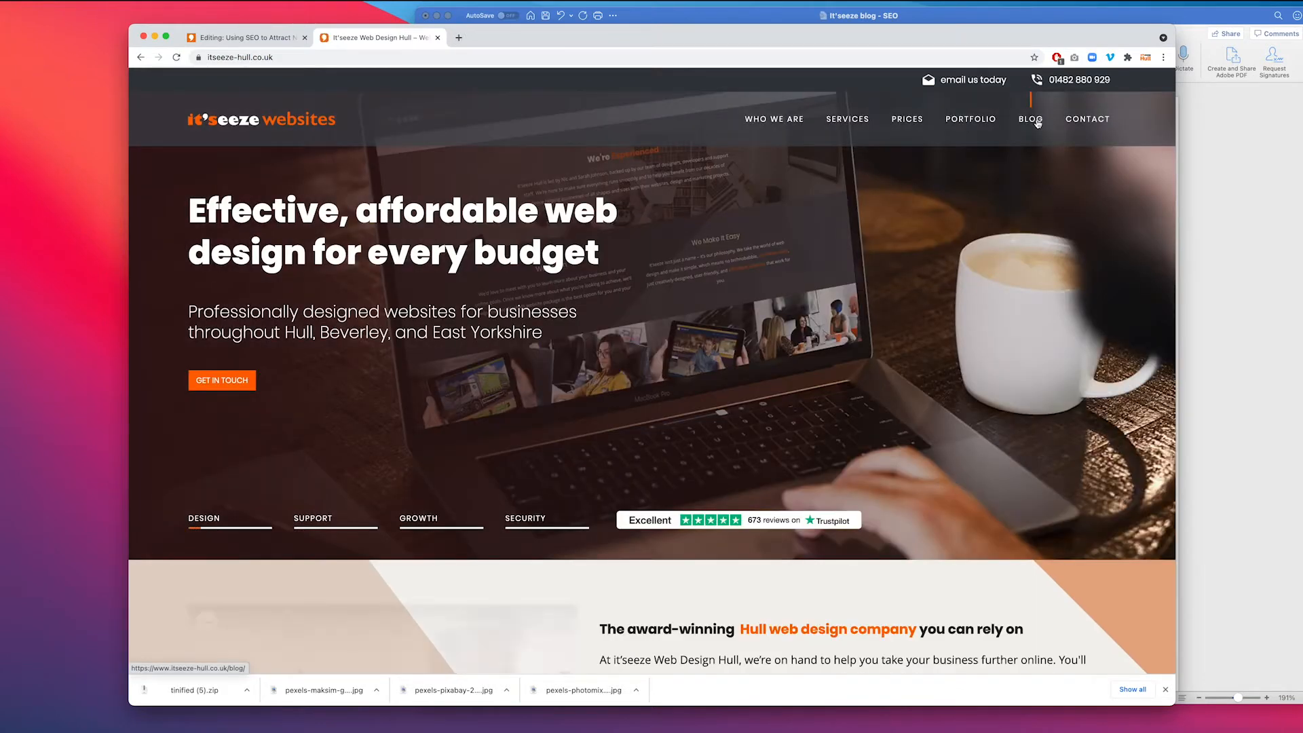
left_click(1036, 121)
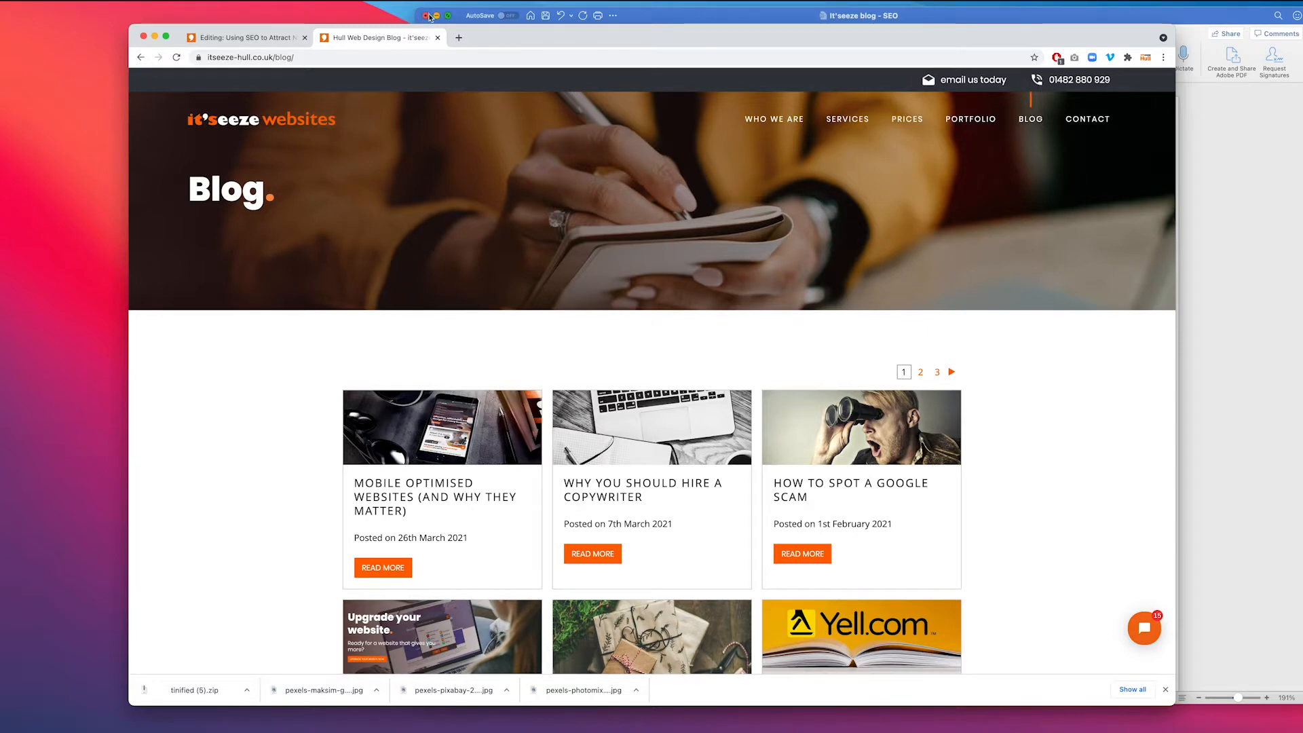
left_click(438, 38)
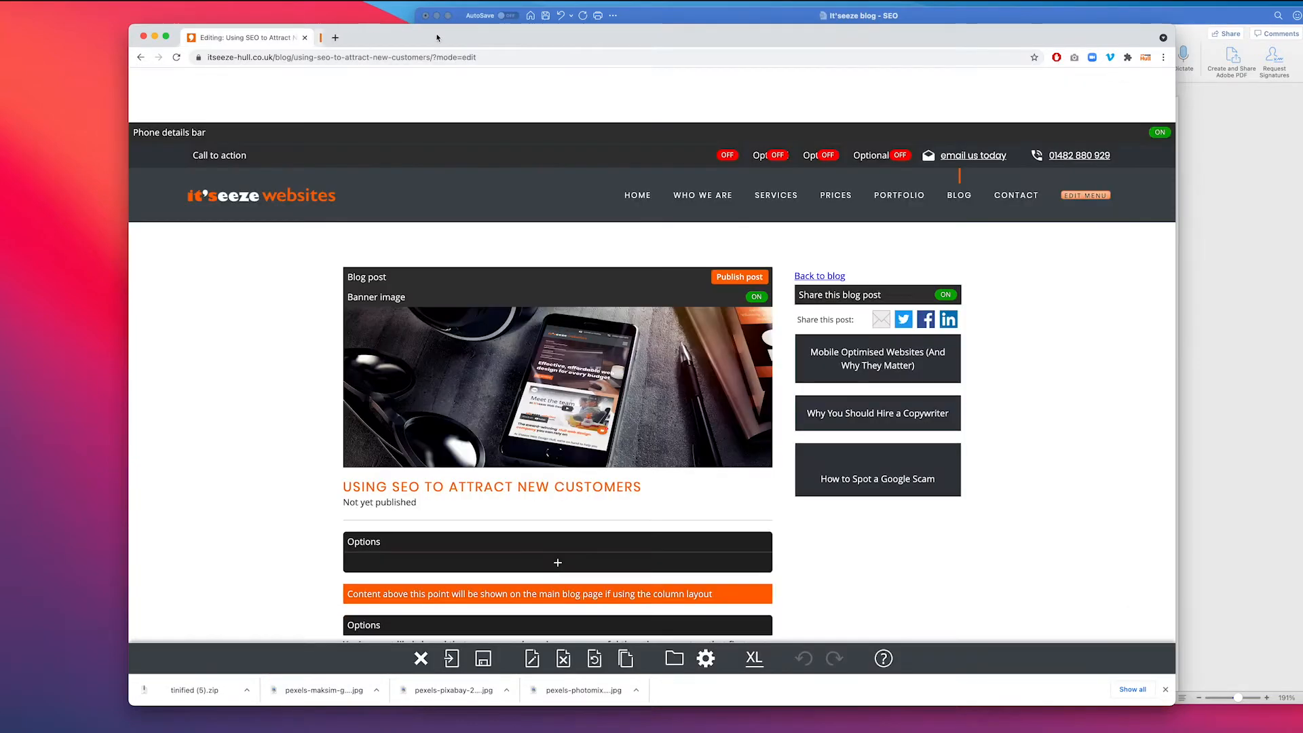
- Open the post's banner image for replacement and browse the images in the Blog folder
left_click(554, 339)
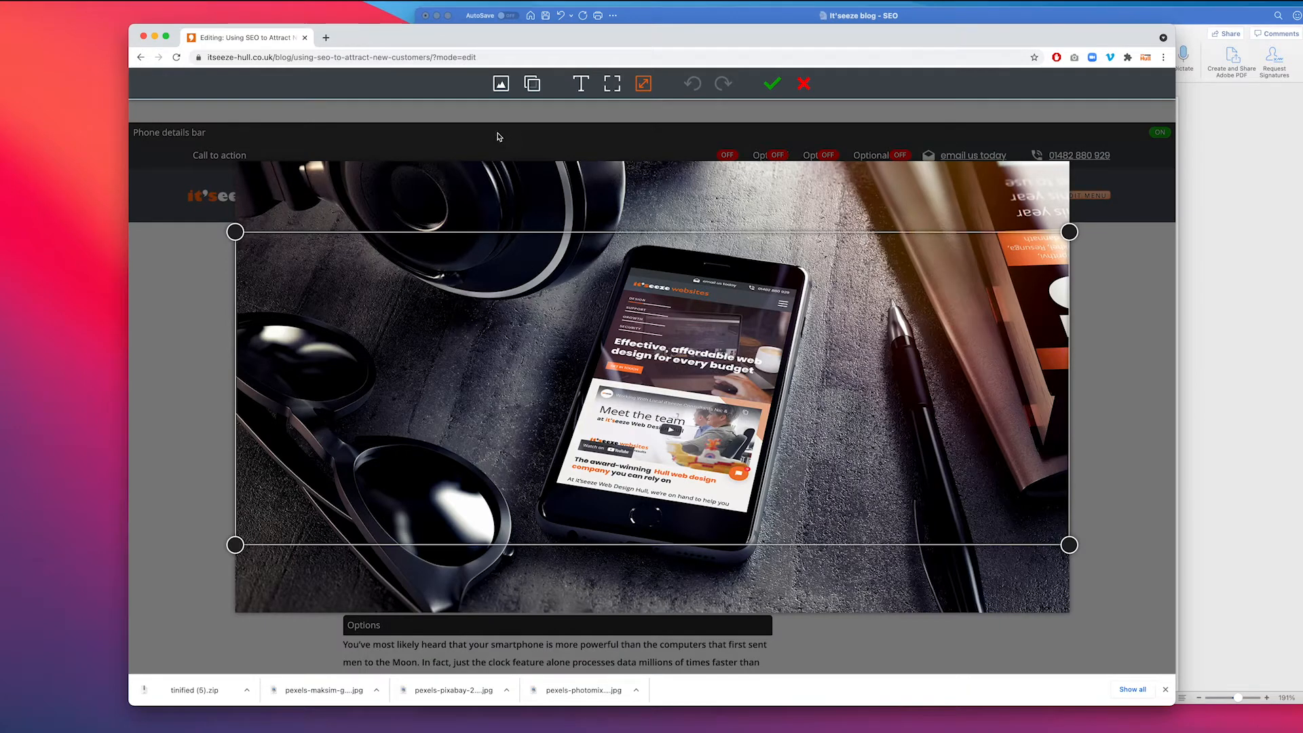
left_click(501, 84)
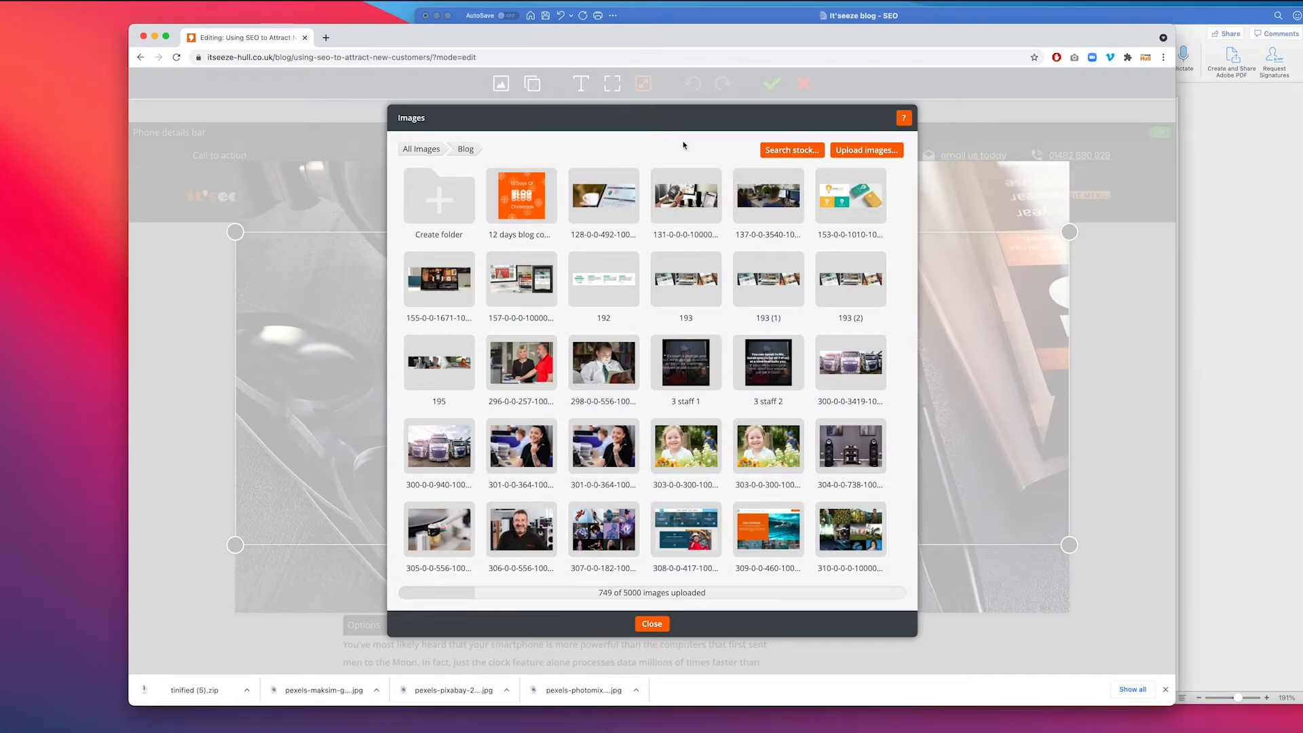
scroll(713, 210, "down", 2)
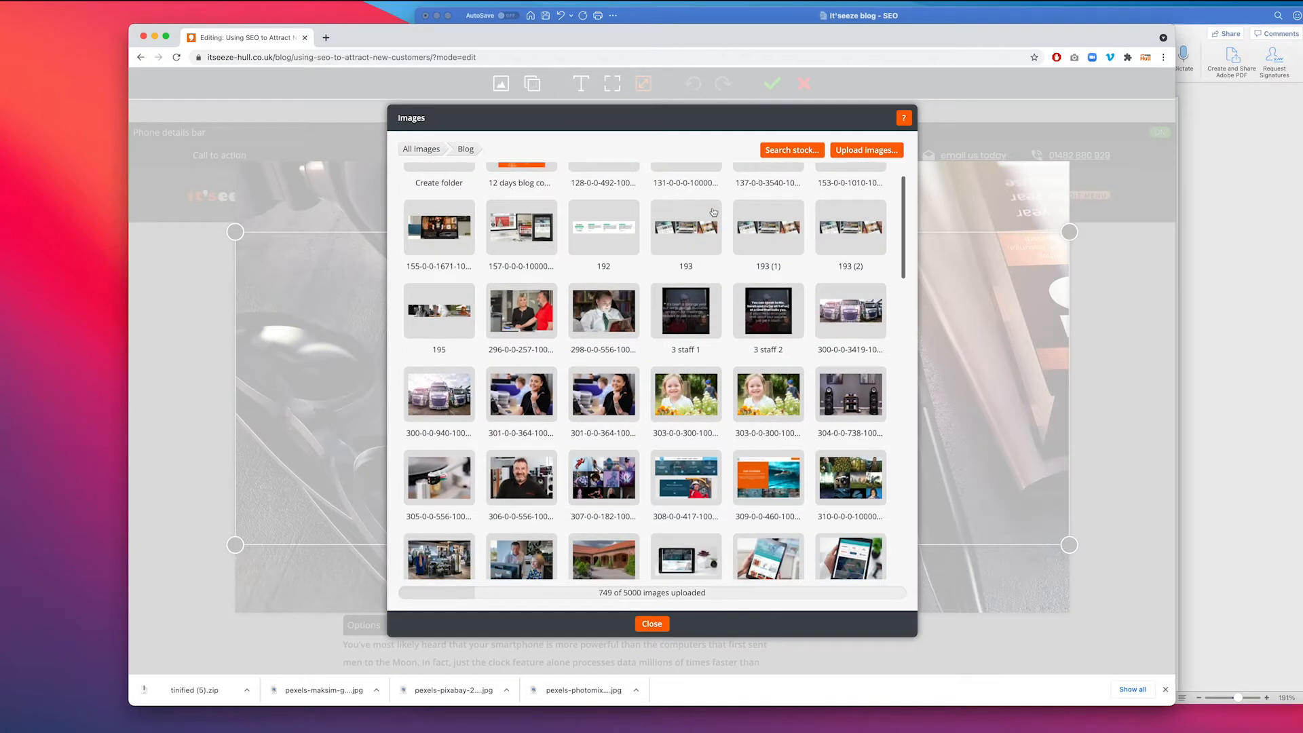
scroll(713, 213, "up", 2)
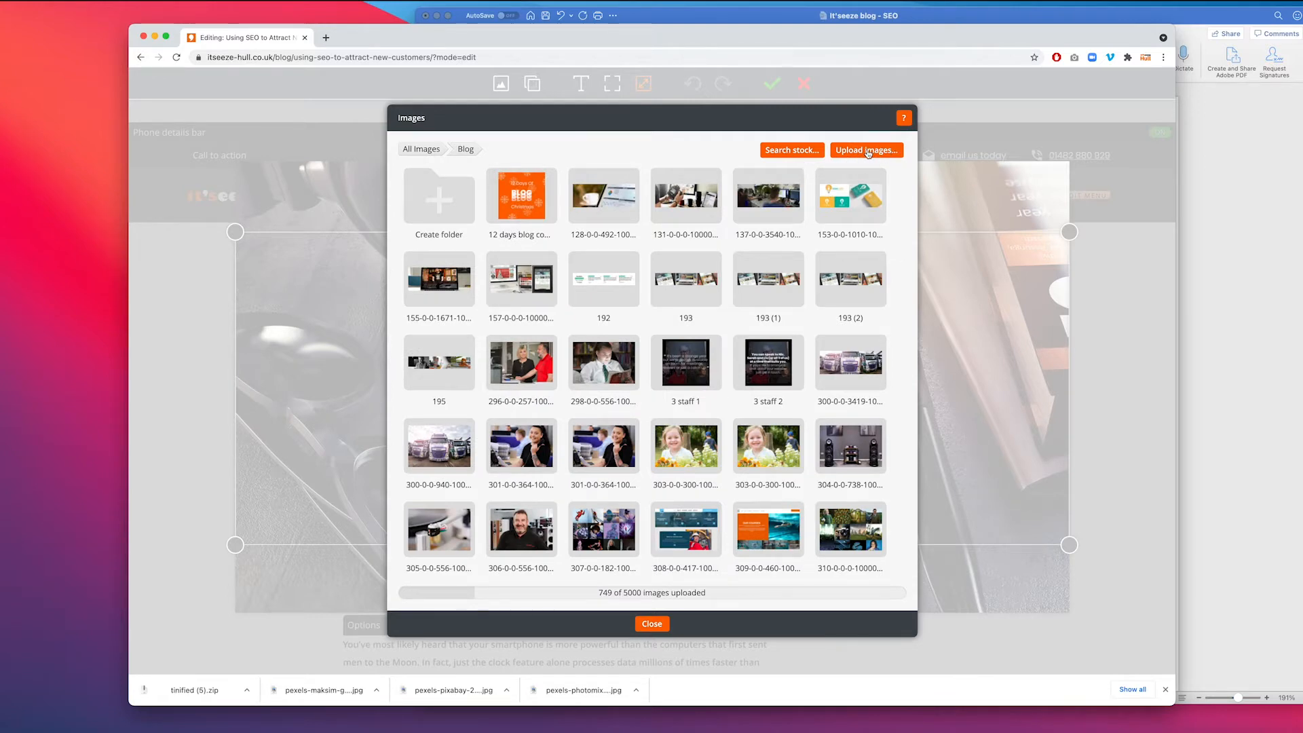
left_click(425, 152)
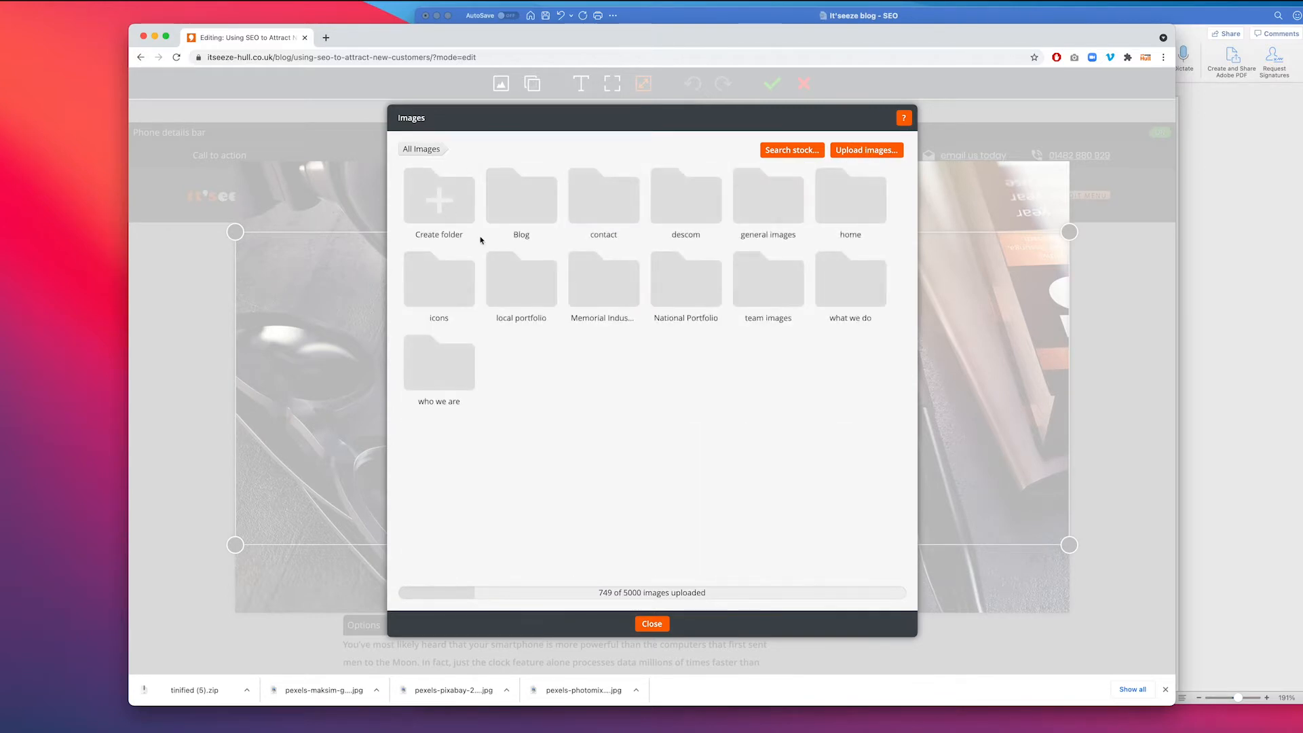
left_click(528, 209)
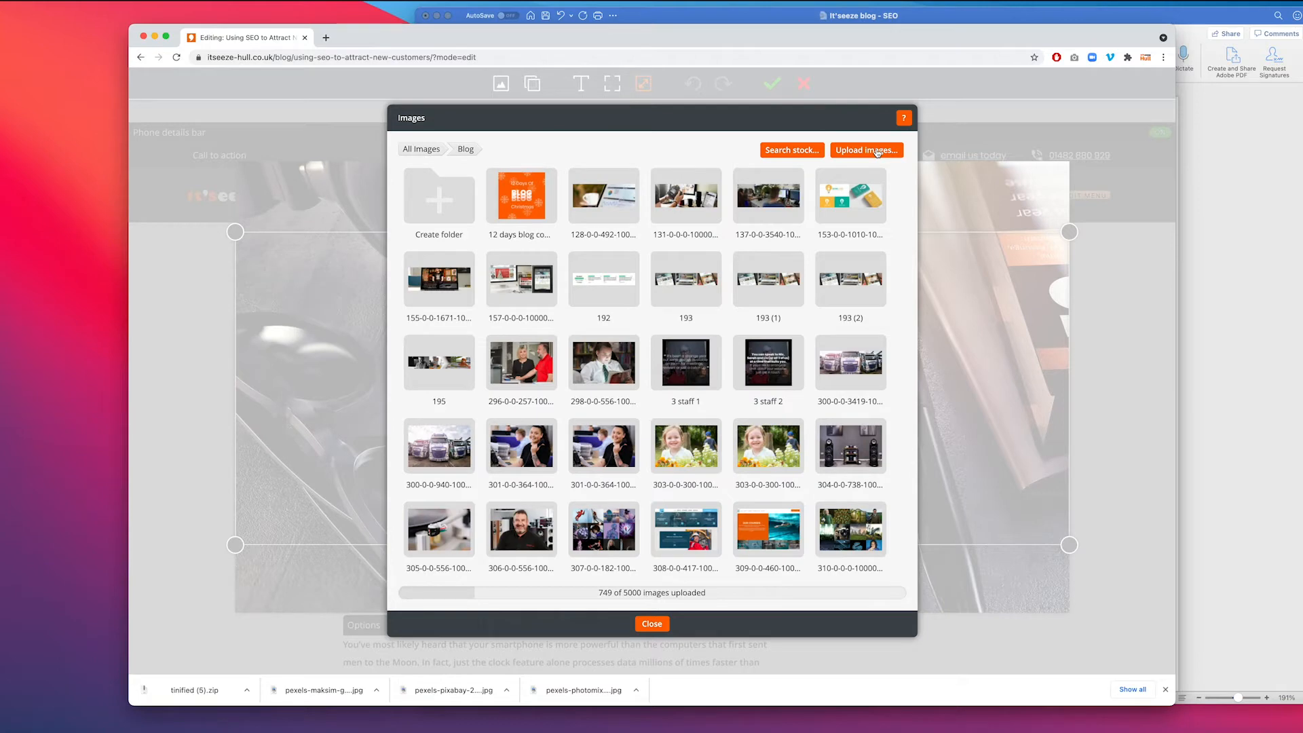
scroll(819, 222, "down", 15)
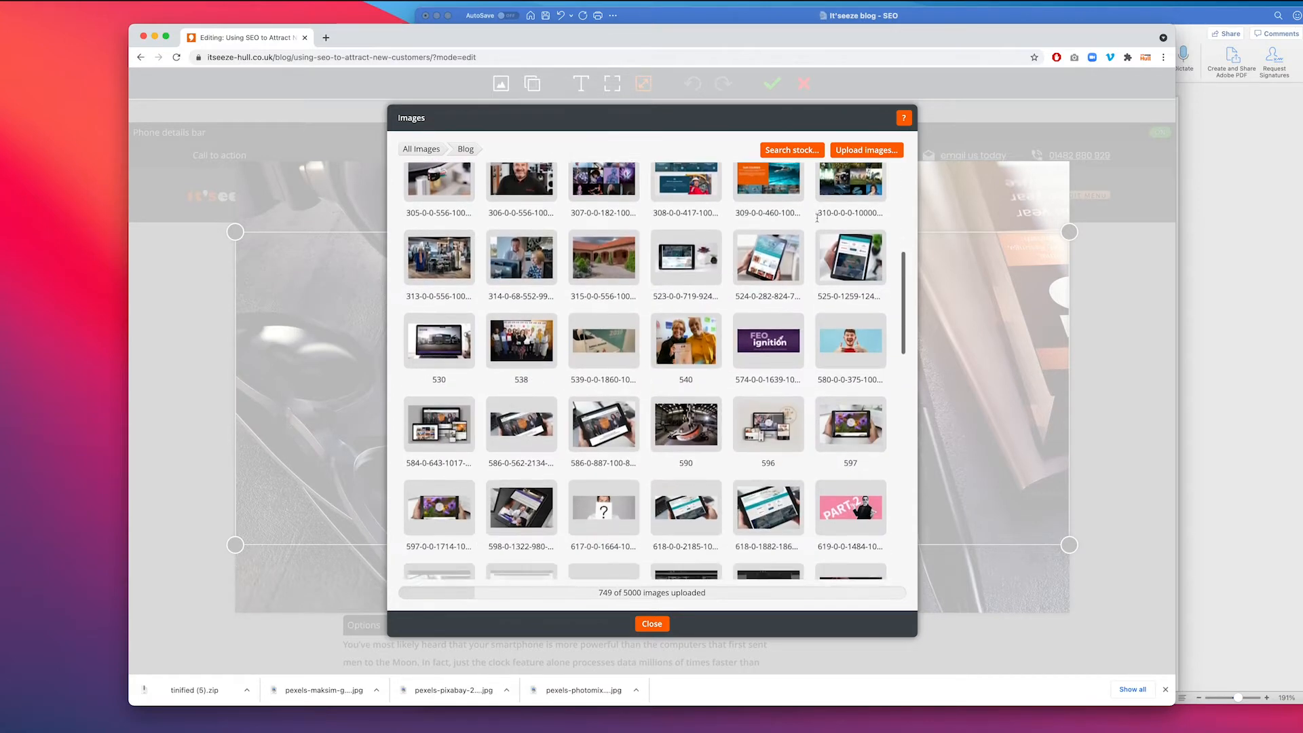
scroll(818, 222, "up", 15)
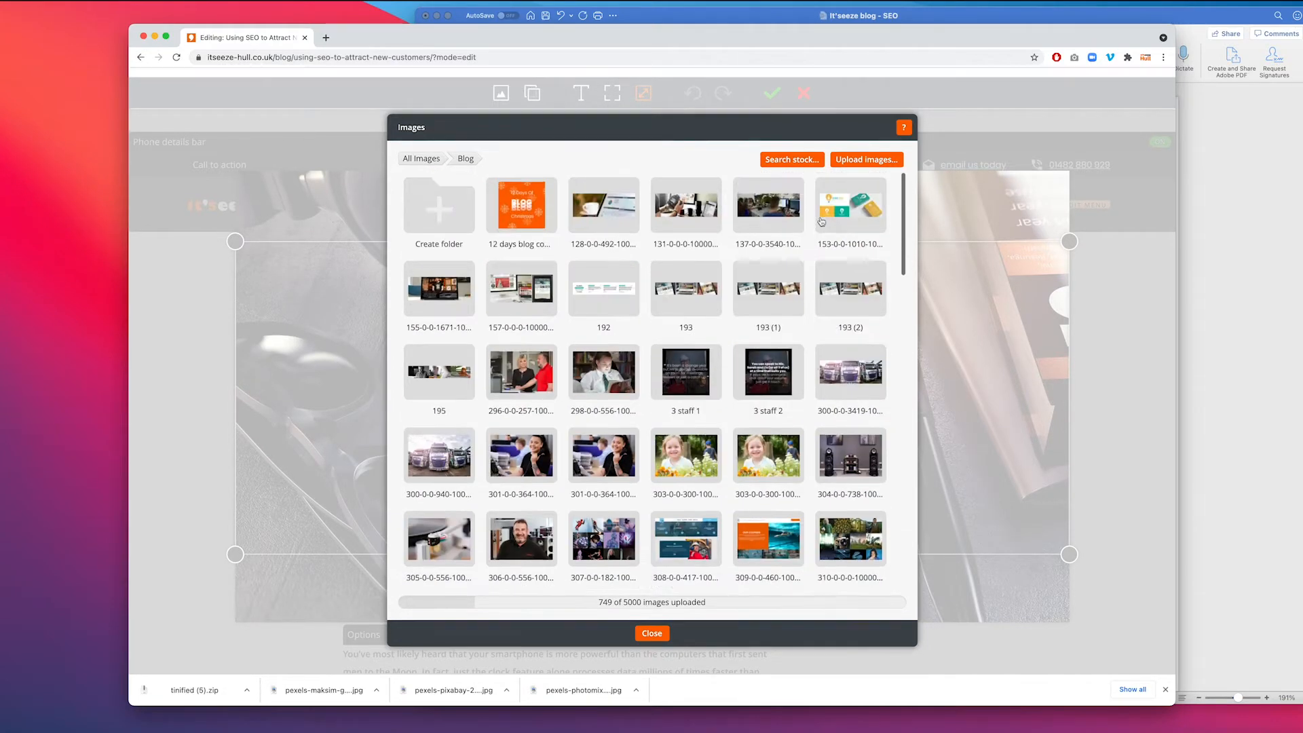
- Search the Pixabay stock library for "SEO", look through the images, and return to the Blog image folder
left_click(795, 151)
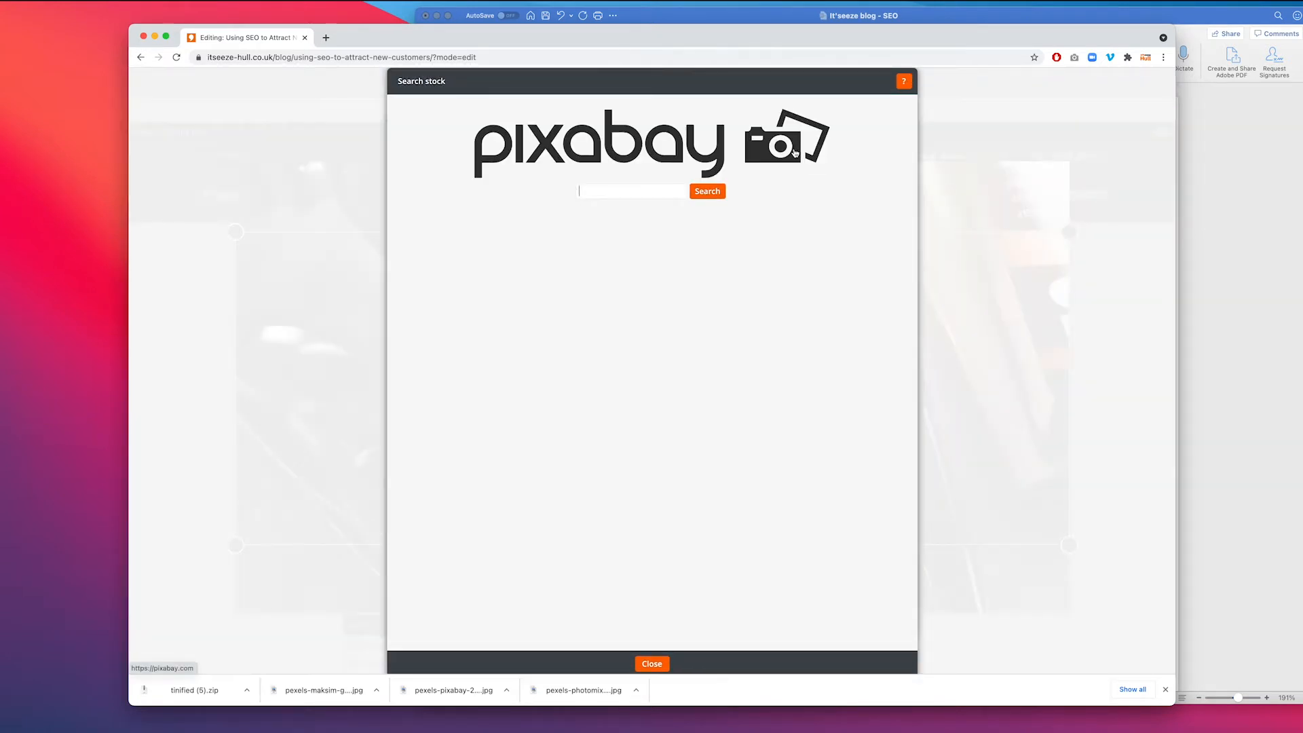
type("SEO")
key("Return")
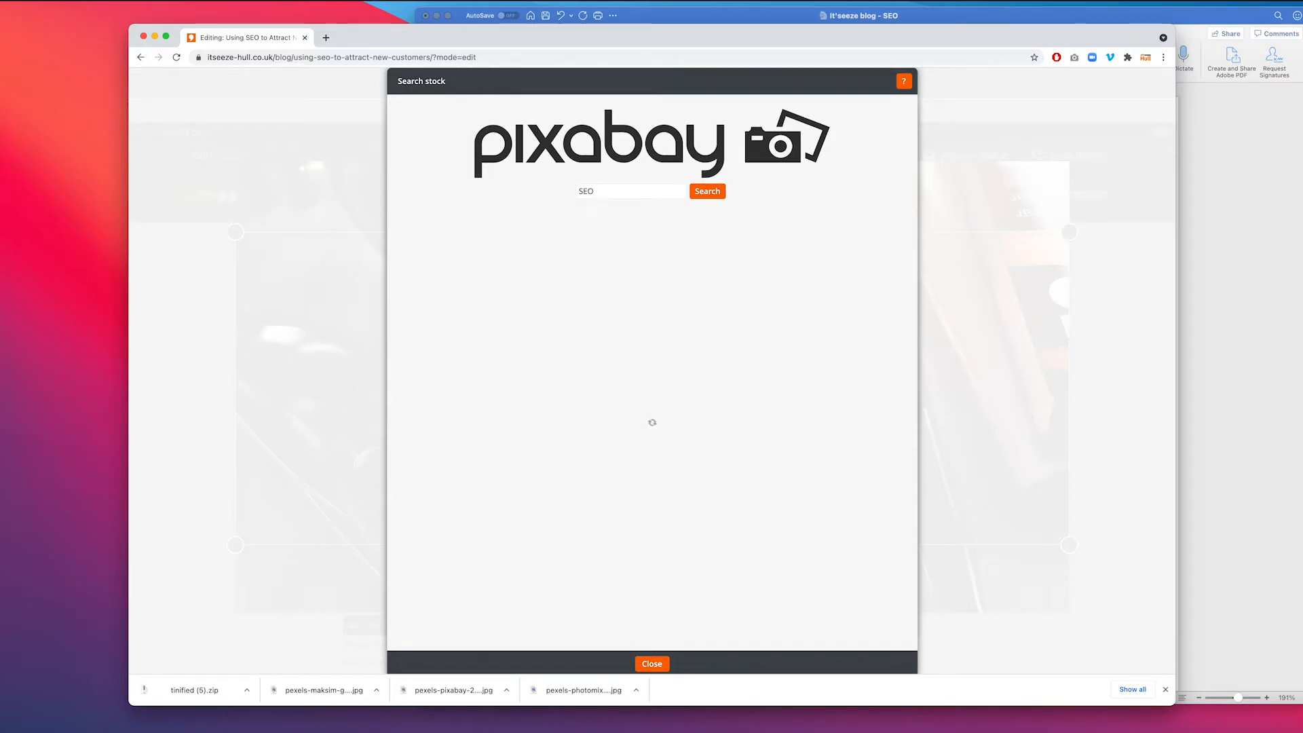
scroll(733, 318, "down", 10)
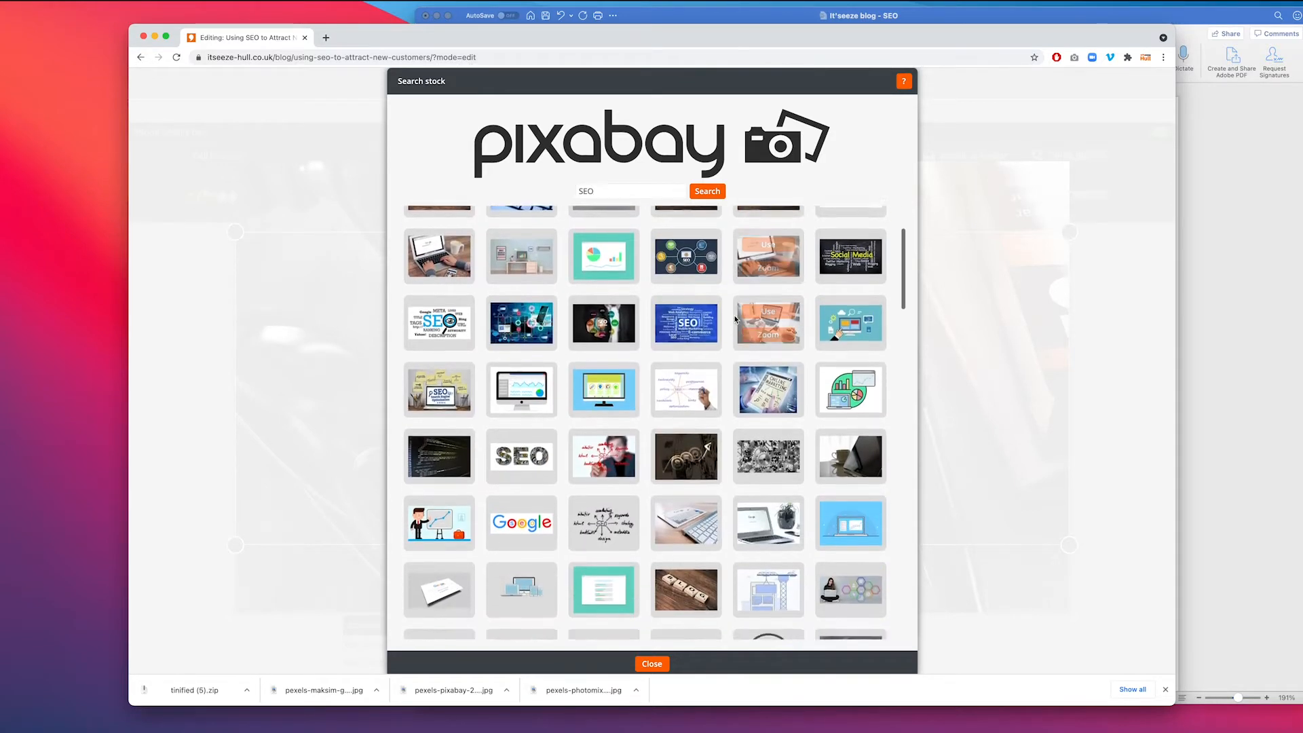
scroll(734, 319, "down", 4)
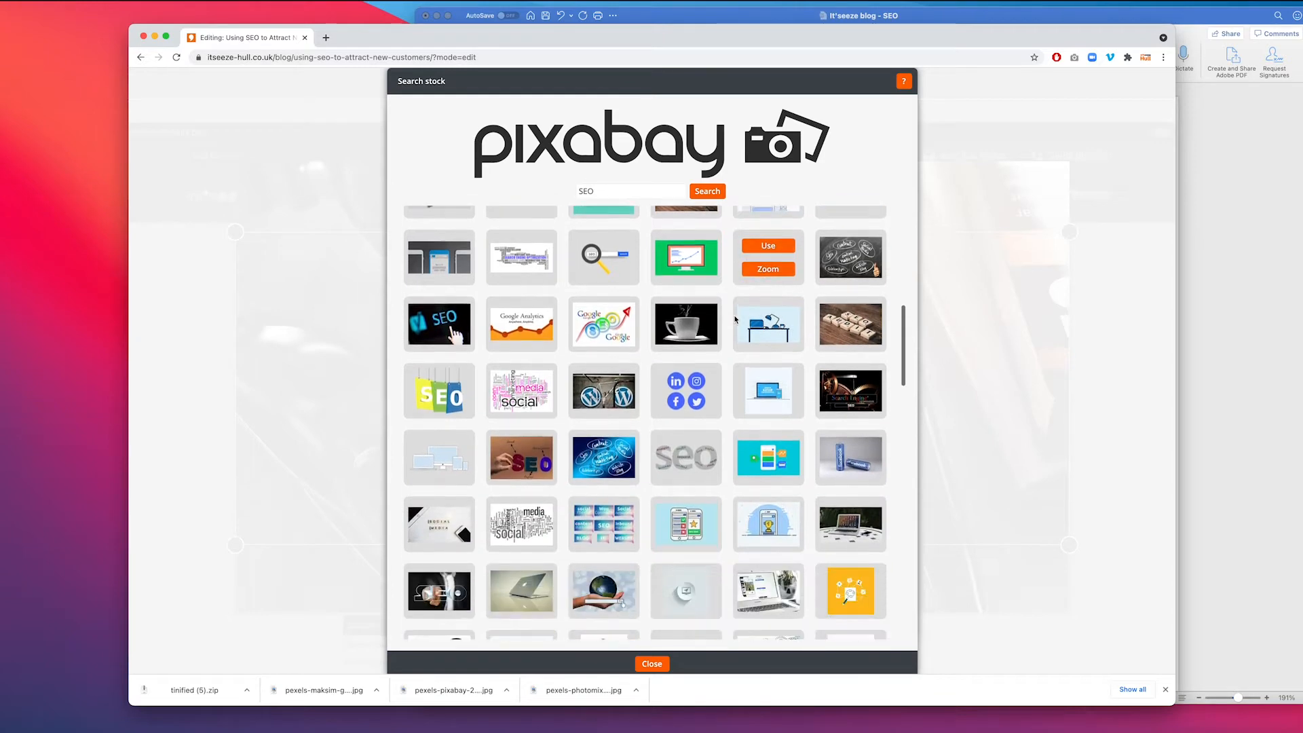
scroll(777, 321, "up", 15)
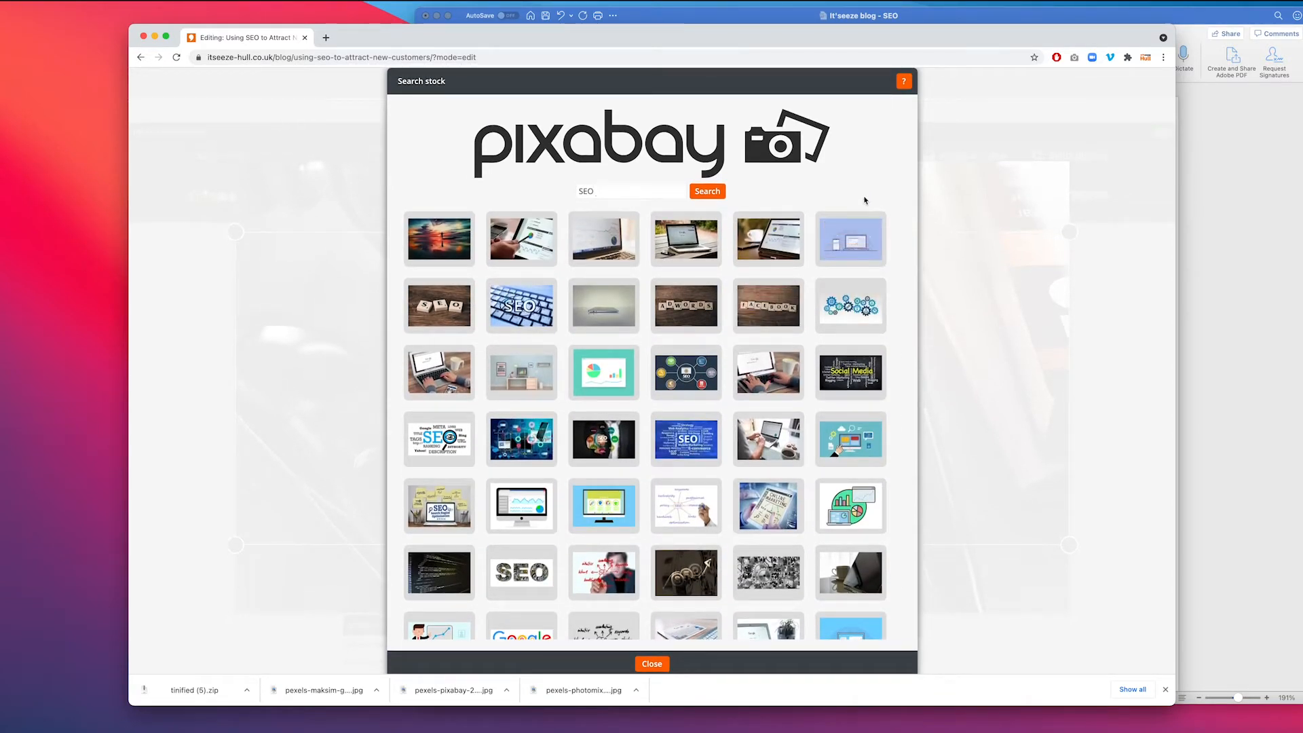
left_click(656, 667)
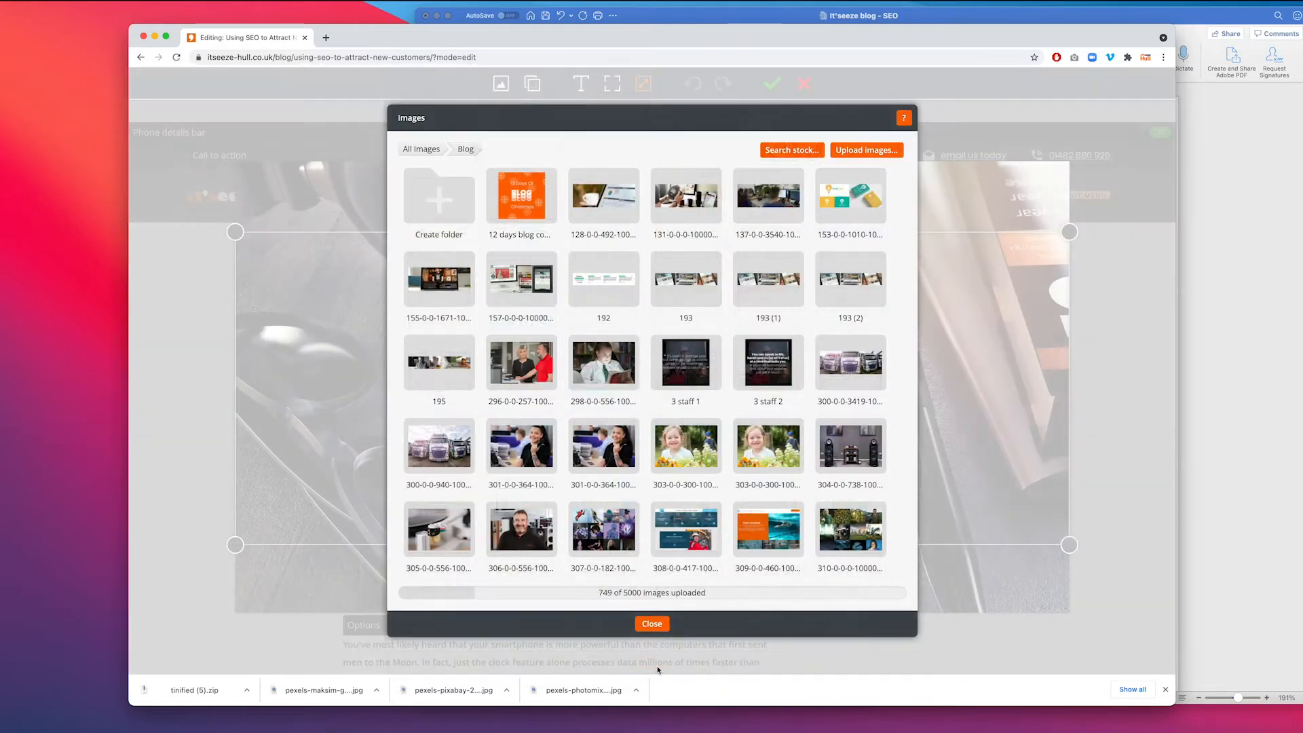
- Select the "google" picture from the Blog folder as the new banner image
scroll(755, 354, "down", 10)
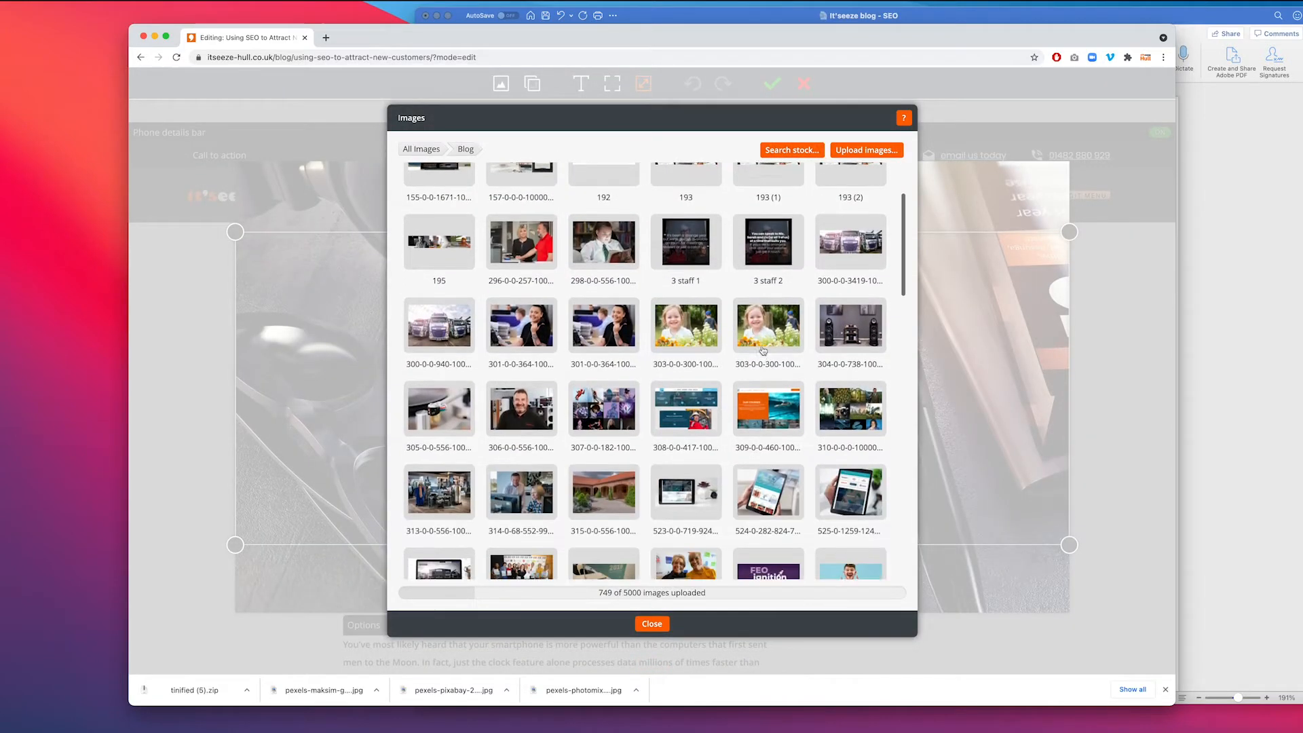
scroll(780, 337, "down", 1)
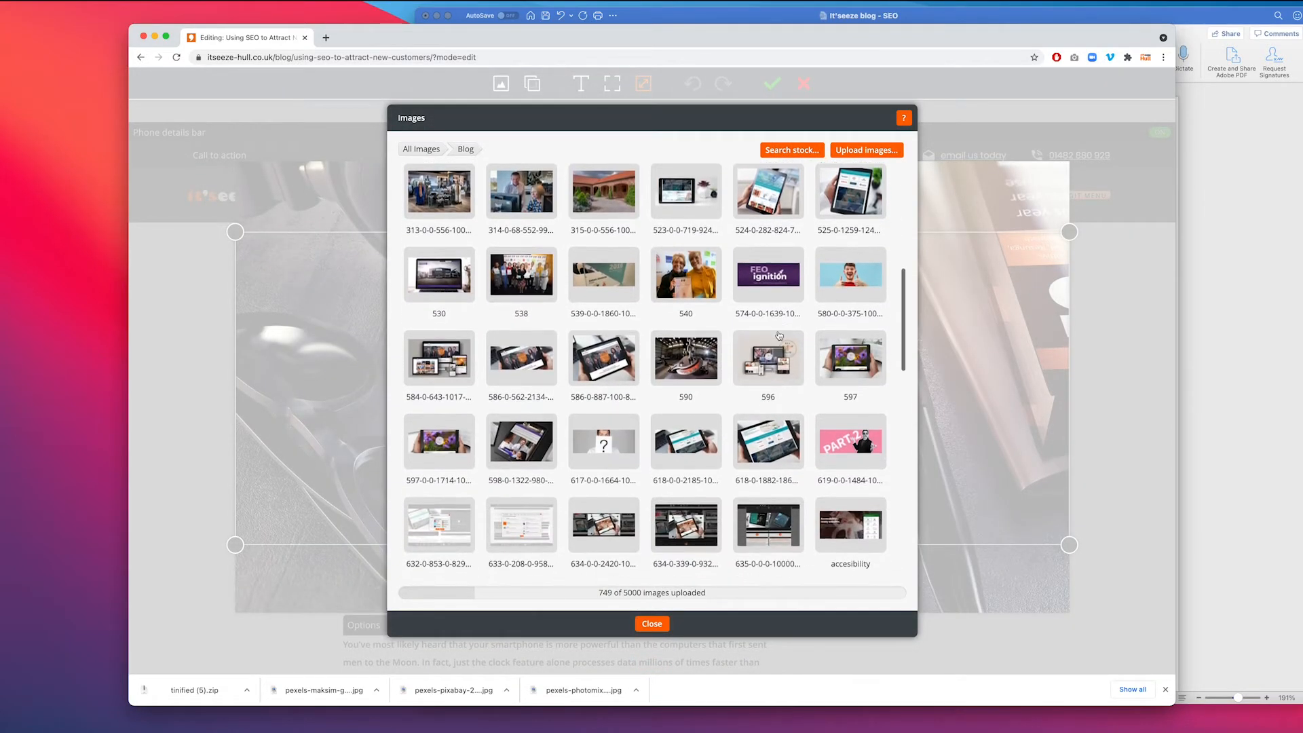
scroll(779, 335, "down", 10)
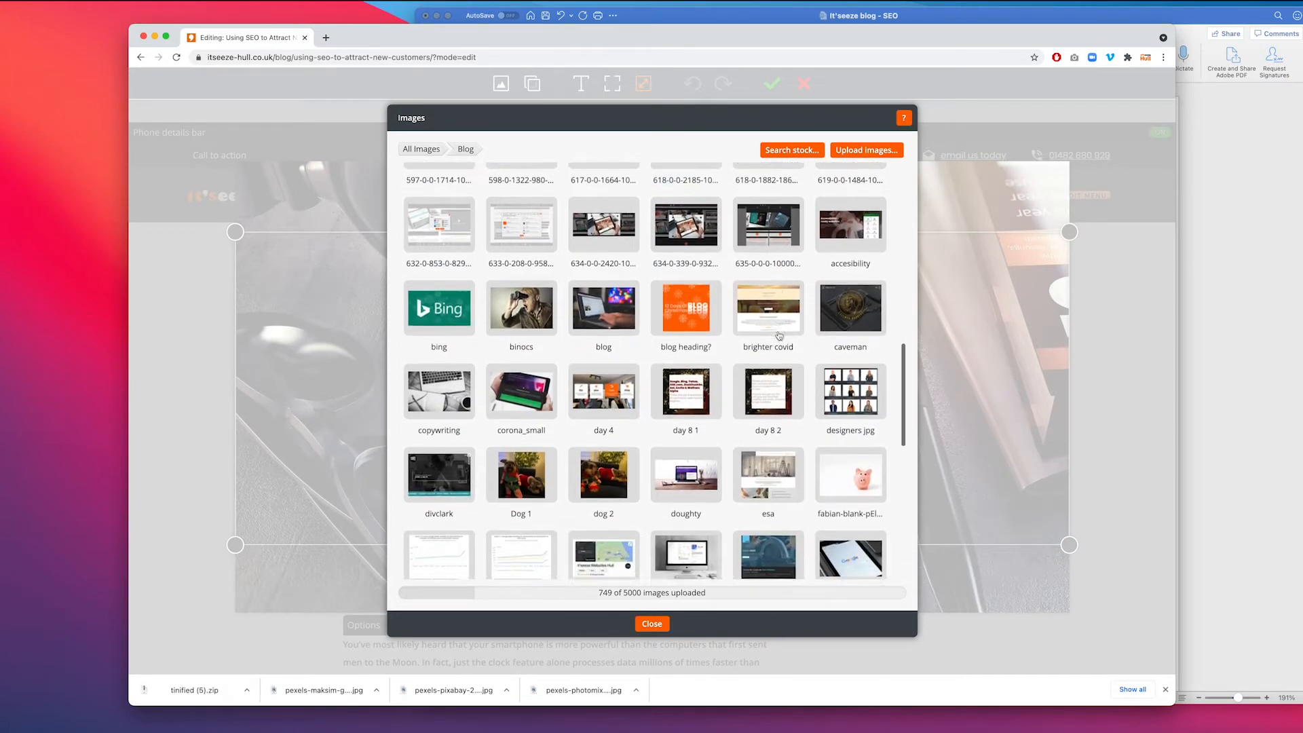
scroll(779, 336, "down", 3)
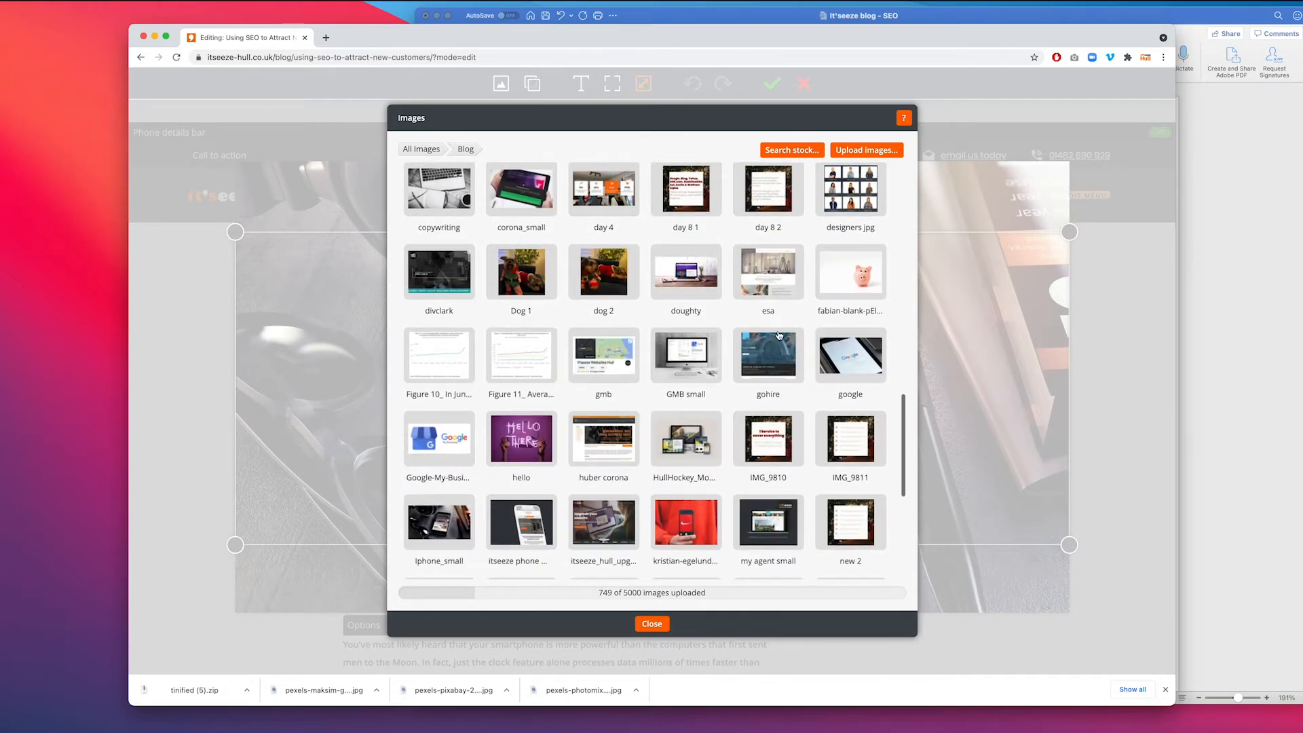
left_click(856, 369)
- Crop the banner image more tightly around the Google logo and search bar, and apply it to the post
left_click_drag(1045, 241, 905, 291)
left_click_drag(839, 332, 896, 322)
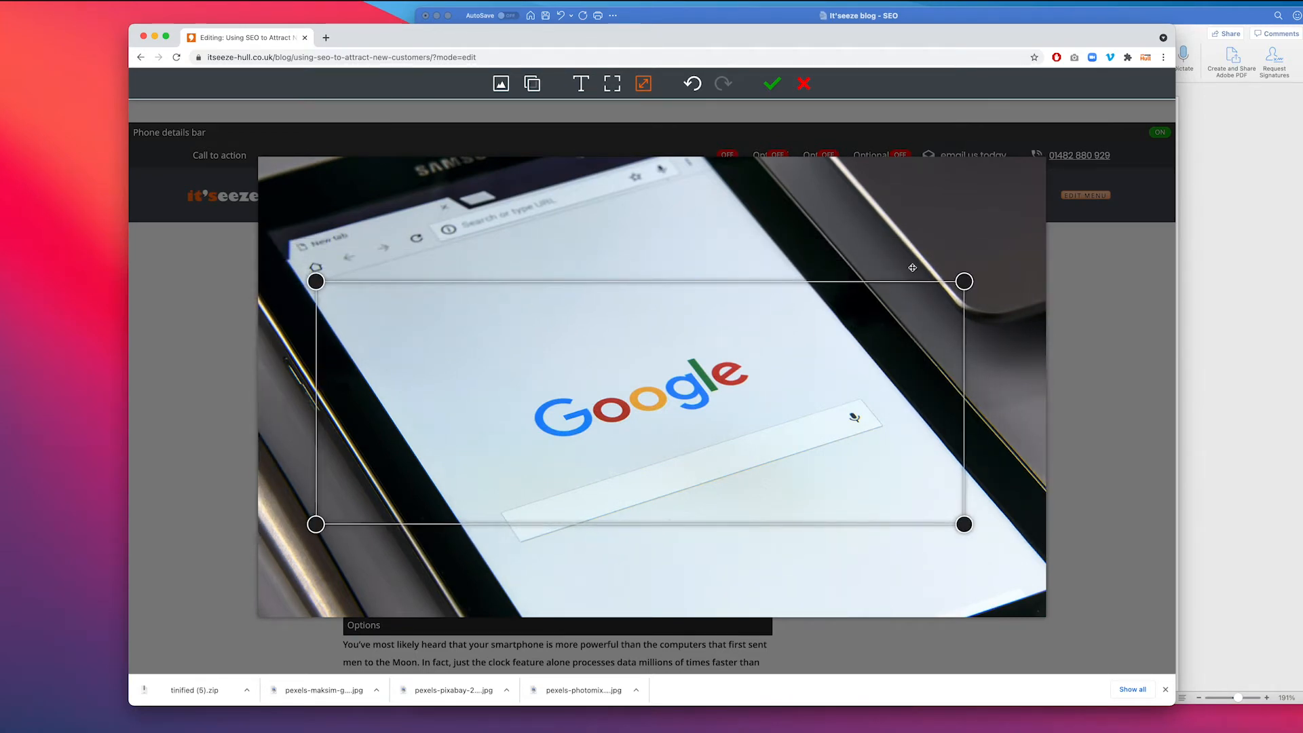
left_click(771, 83)
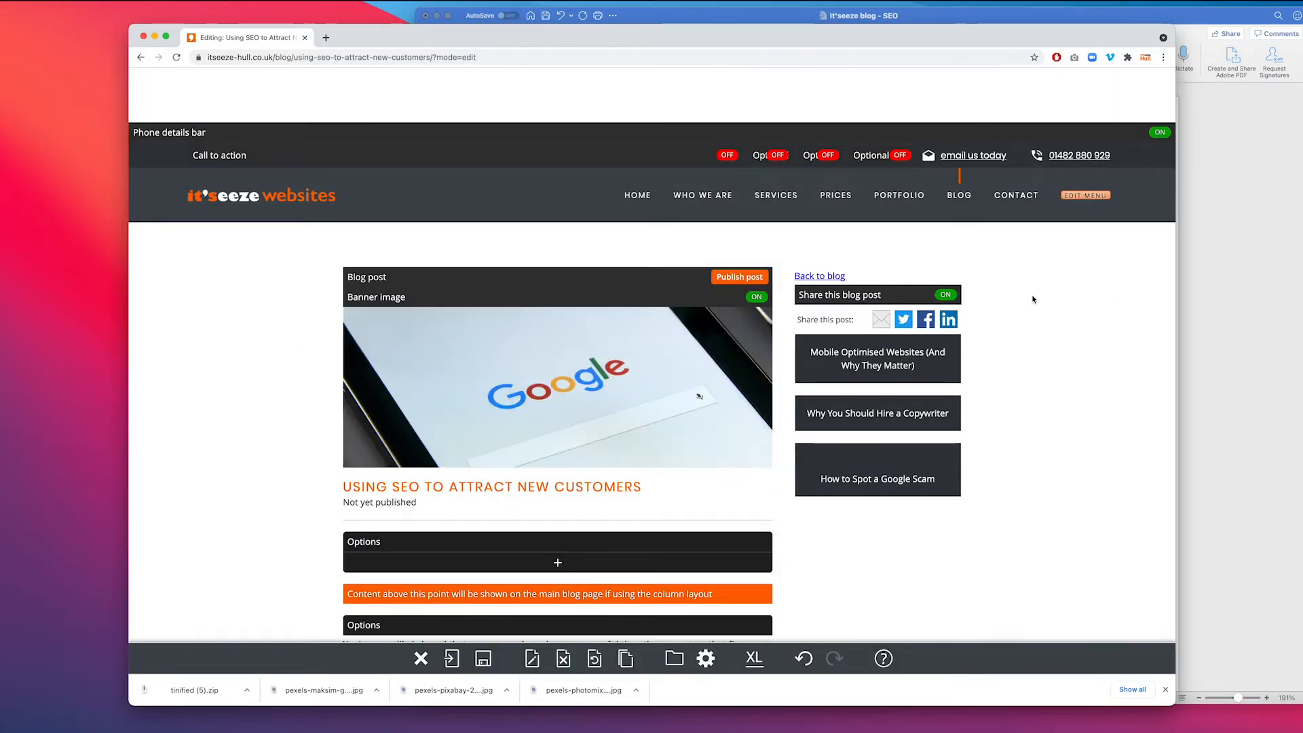
scroll(1036, 291, "down", 6)
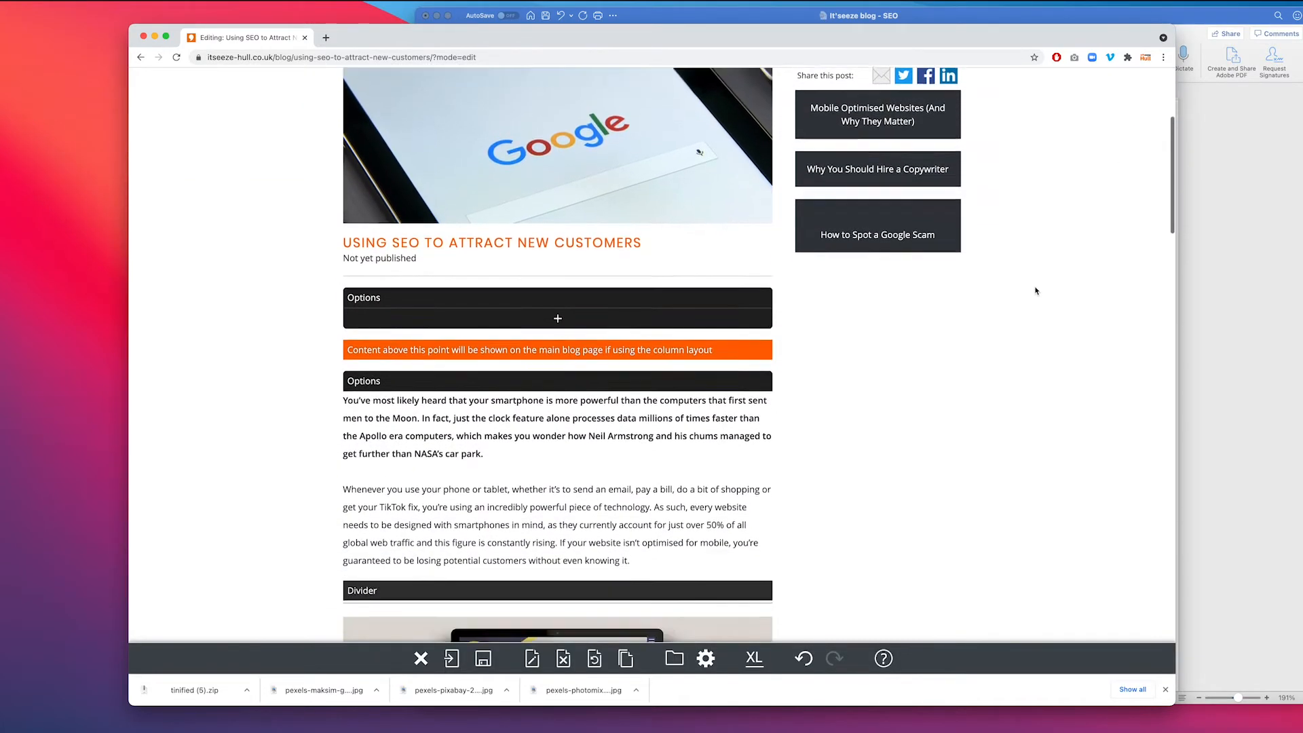
- Replace the post's two opening template paragraphs with the "Search Engine Optimisation, or SEO" introduction copied from the Word document, pasted as plain text
scroll(1036, 291, "down", 1)
scroll(1035, 290, "up", 1)
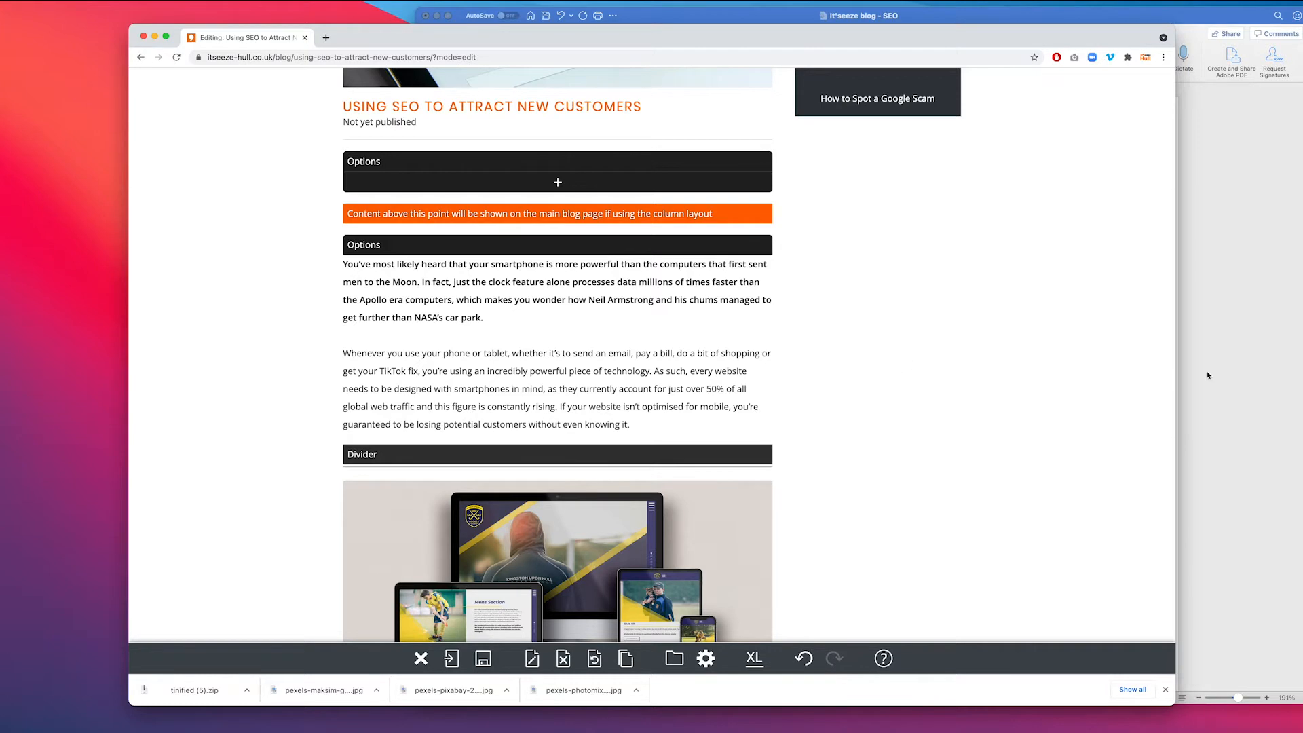
left_click(1247, 373)
left_click_drag(988, 283, 625, 233)
key("super+c")
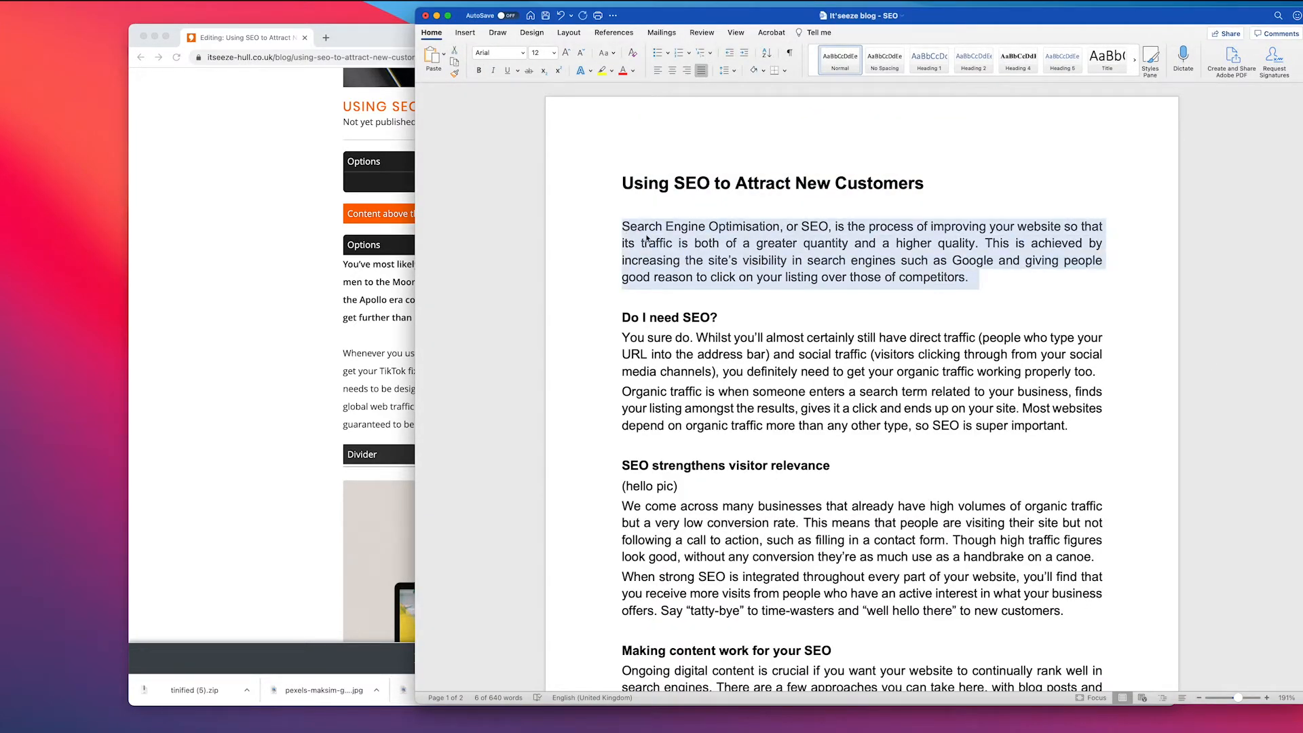
left_click(365, 316)
left_click_drag(633, 426, 346, 265)
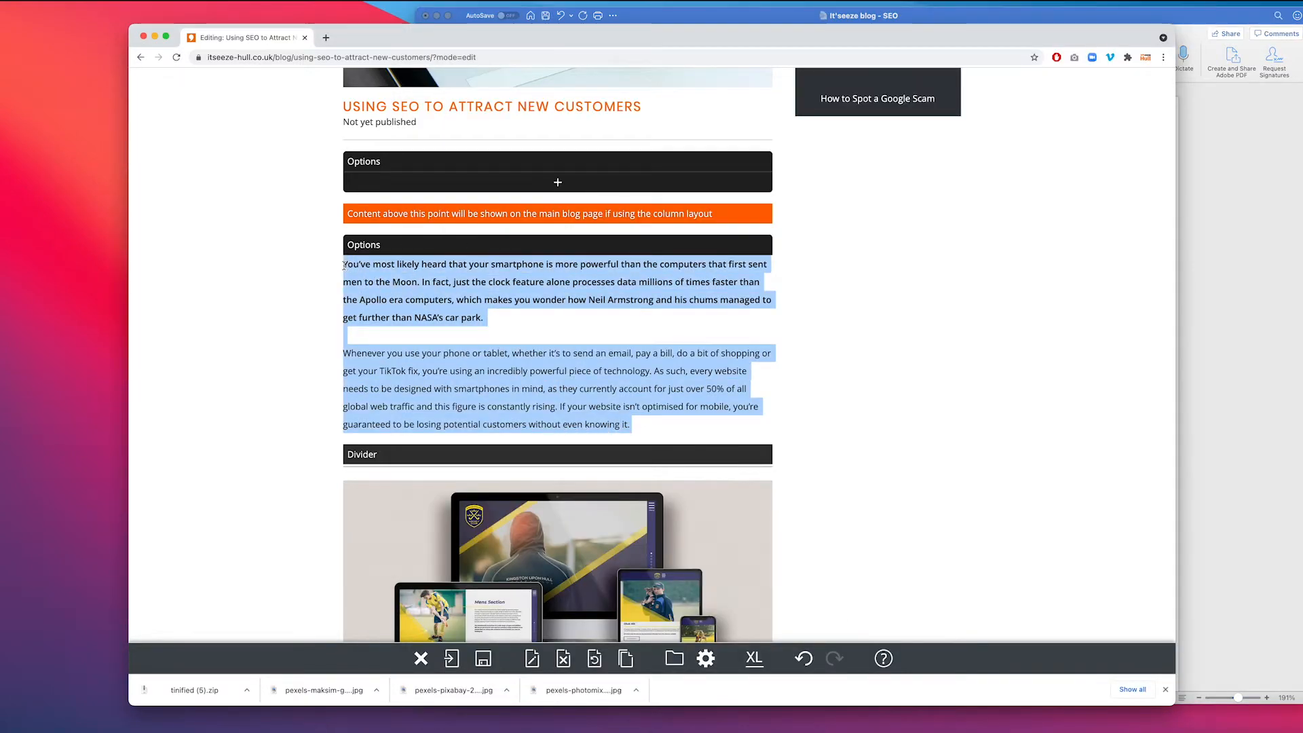
key("super+v")
key("super+v")
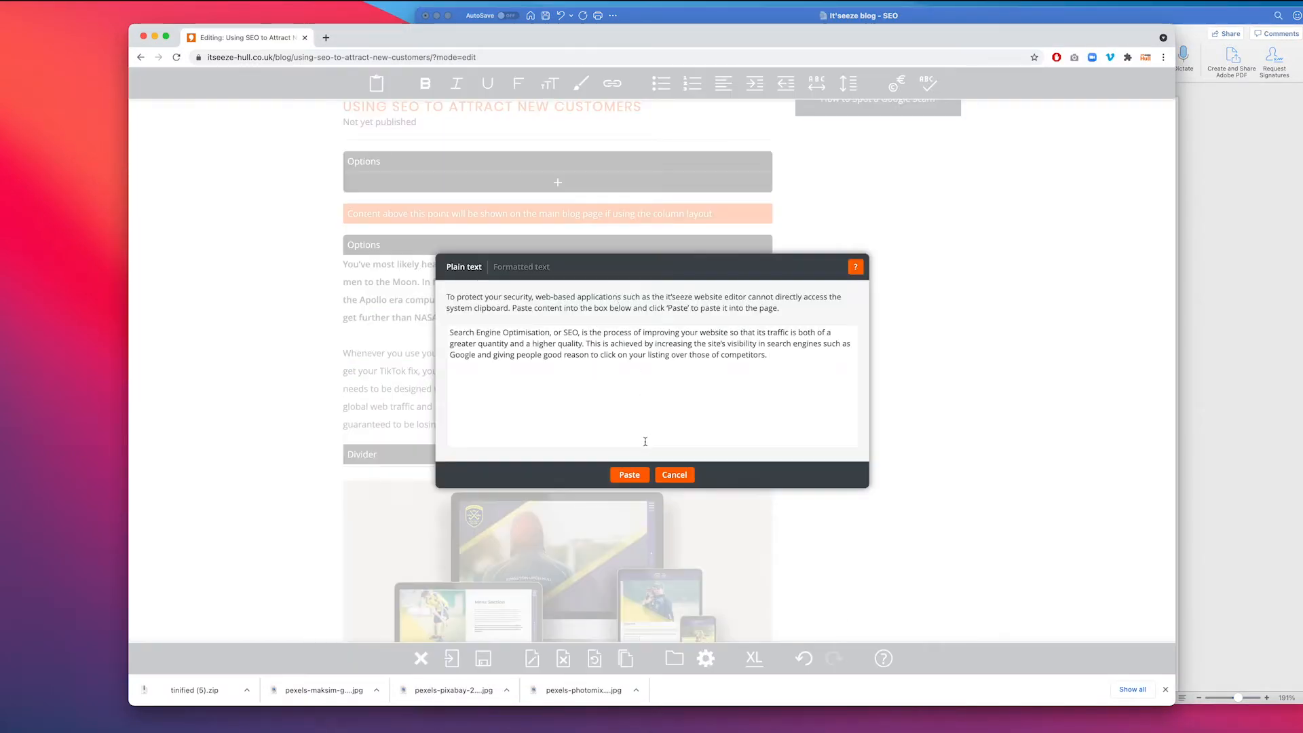
left_click(629, 474)
- Make the whole introduction paragraph bold
left_click_drag(397, 326, 339, 267)
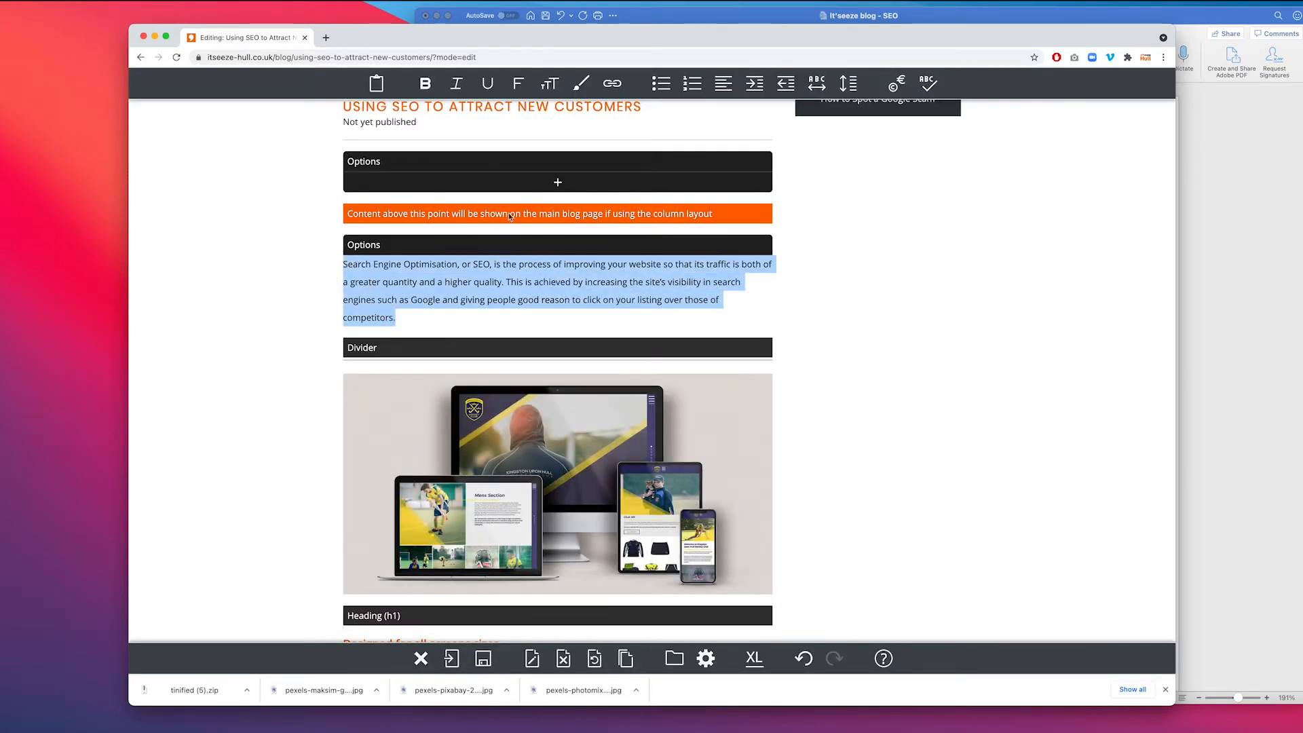
left_click(426, 84)
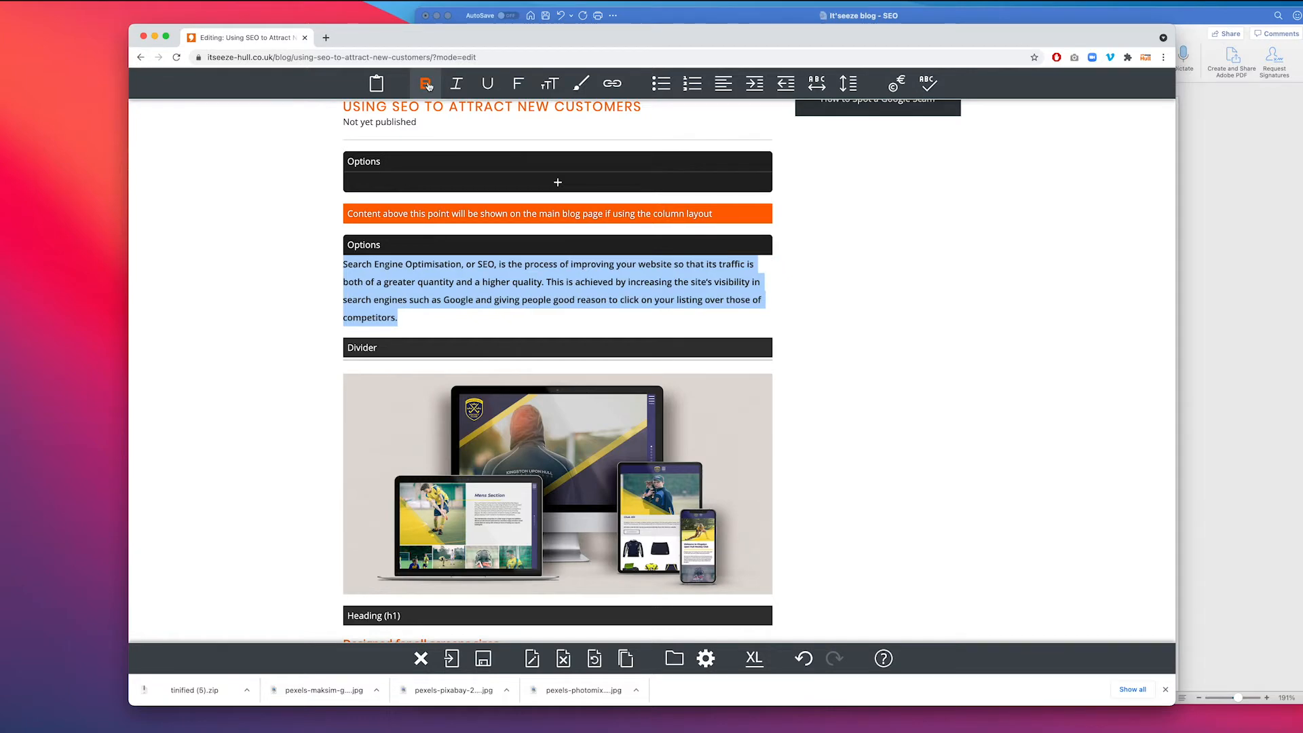
left_click(798, 274)
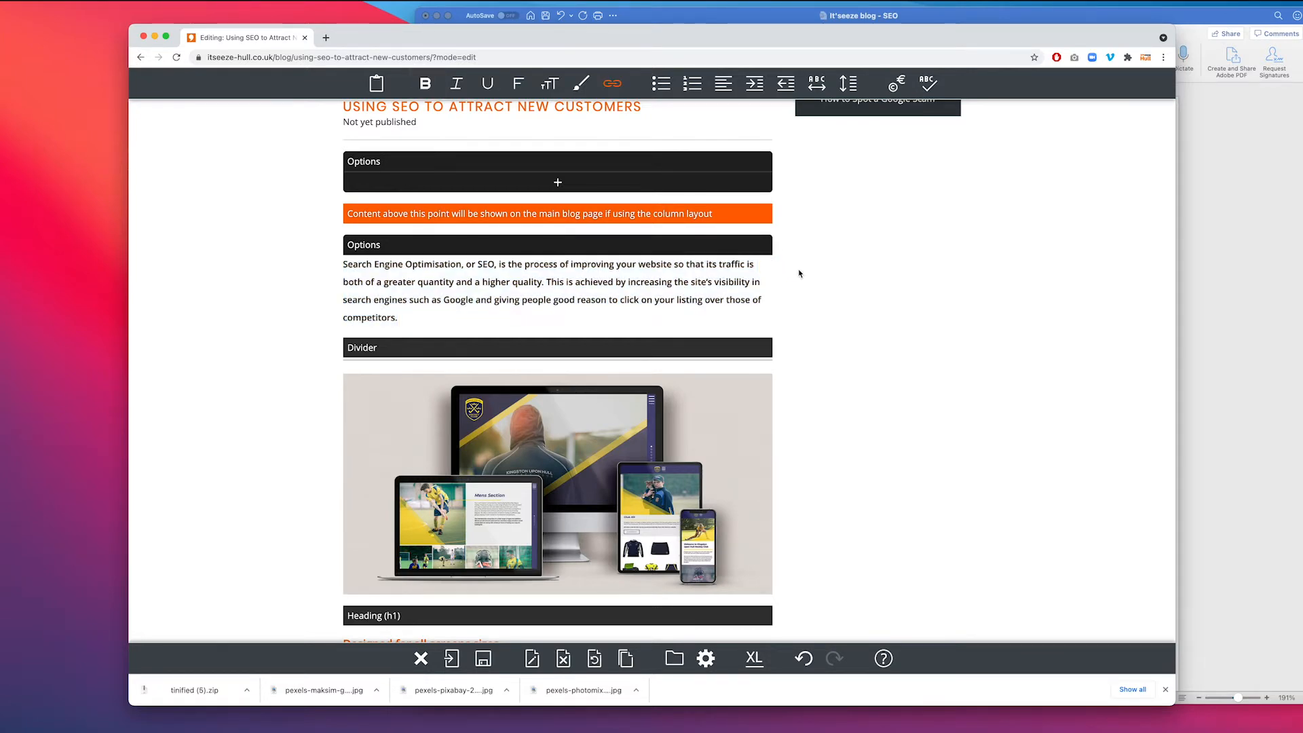
- Look through the template's remaining headings, paragraphs, dividers and images to see how the post is laid out
scroll(798, 274, "down", 3)
scroll(857, 286, "down", 1)
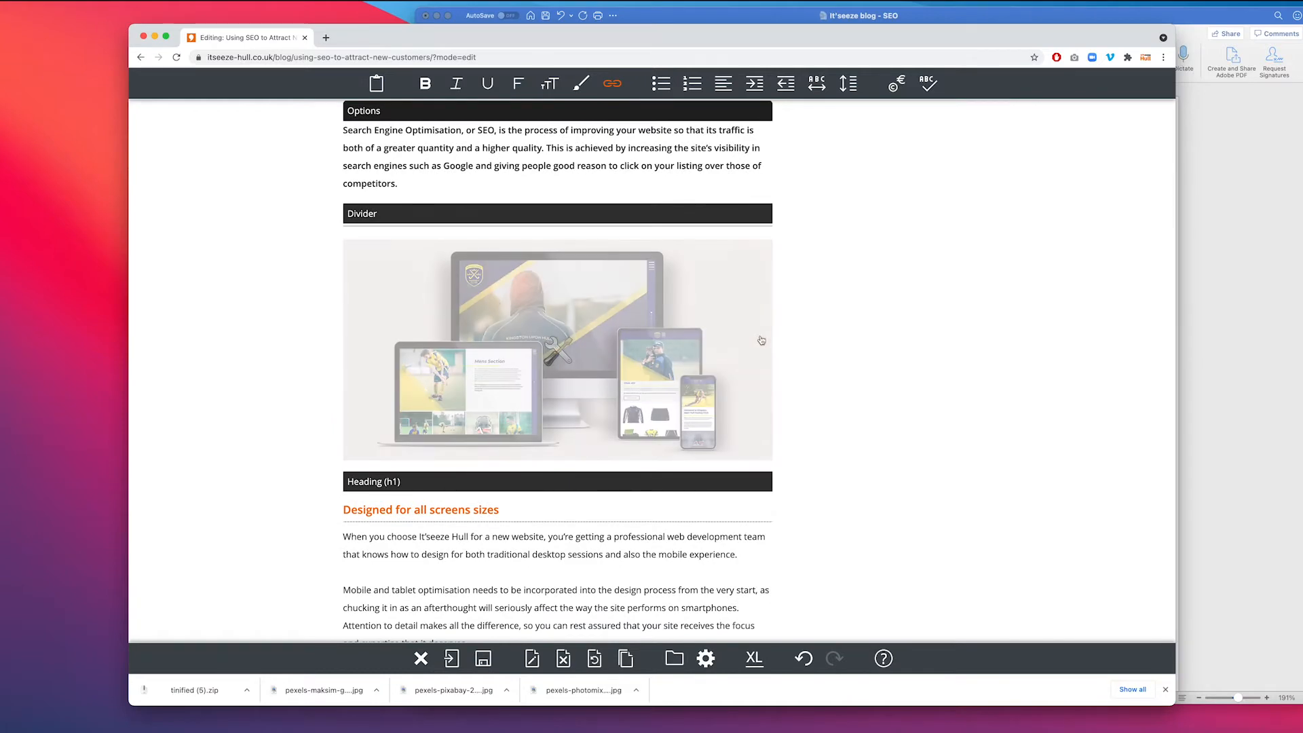
scroll(852, 367, "down", 2)
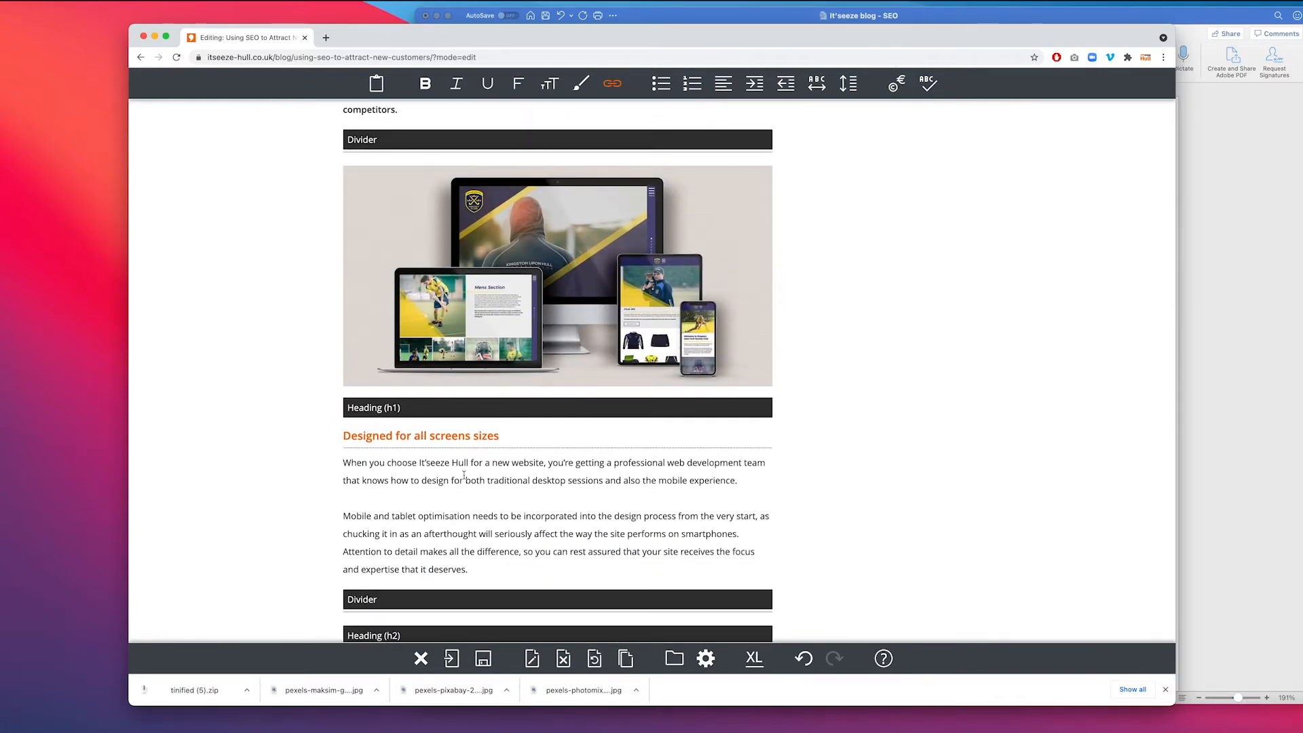
scroll(461, 476, "down", 5)
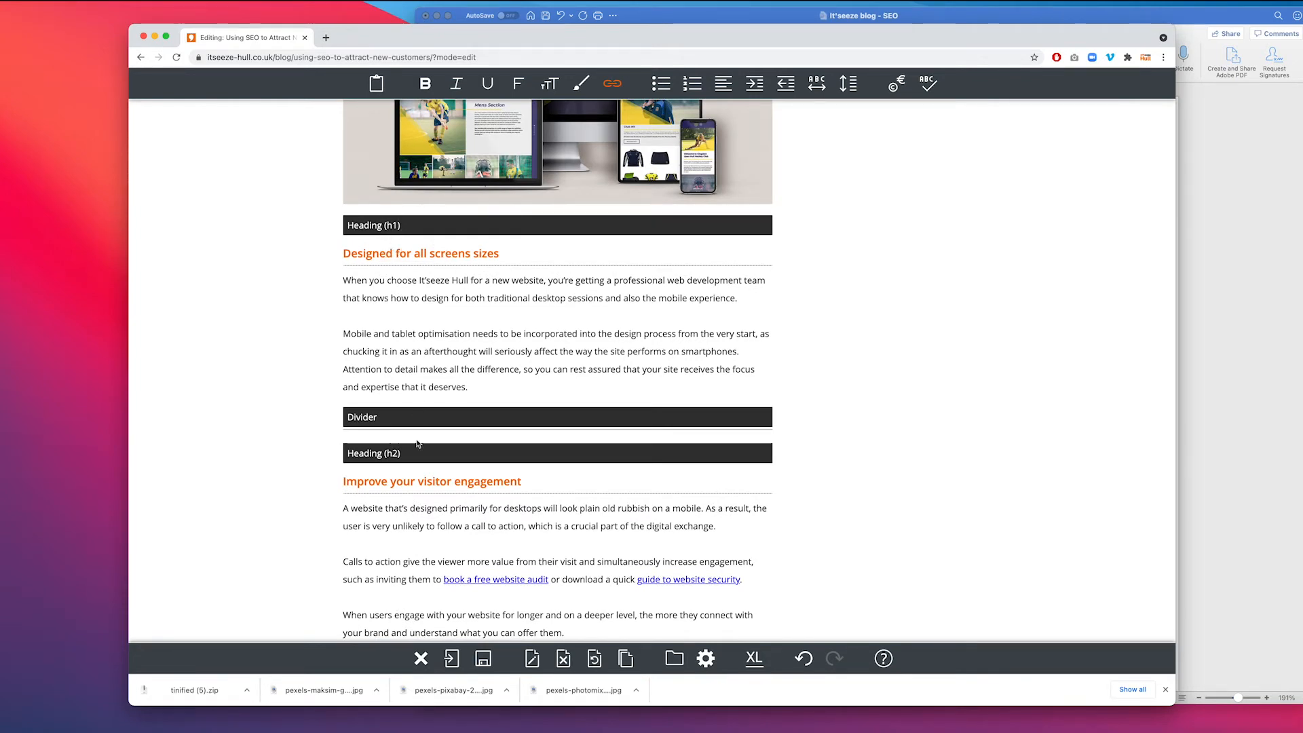
scroll(894, 377, "up", 10)
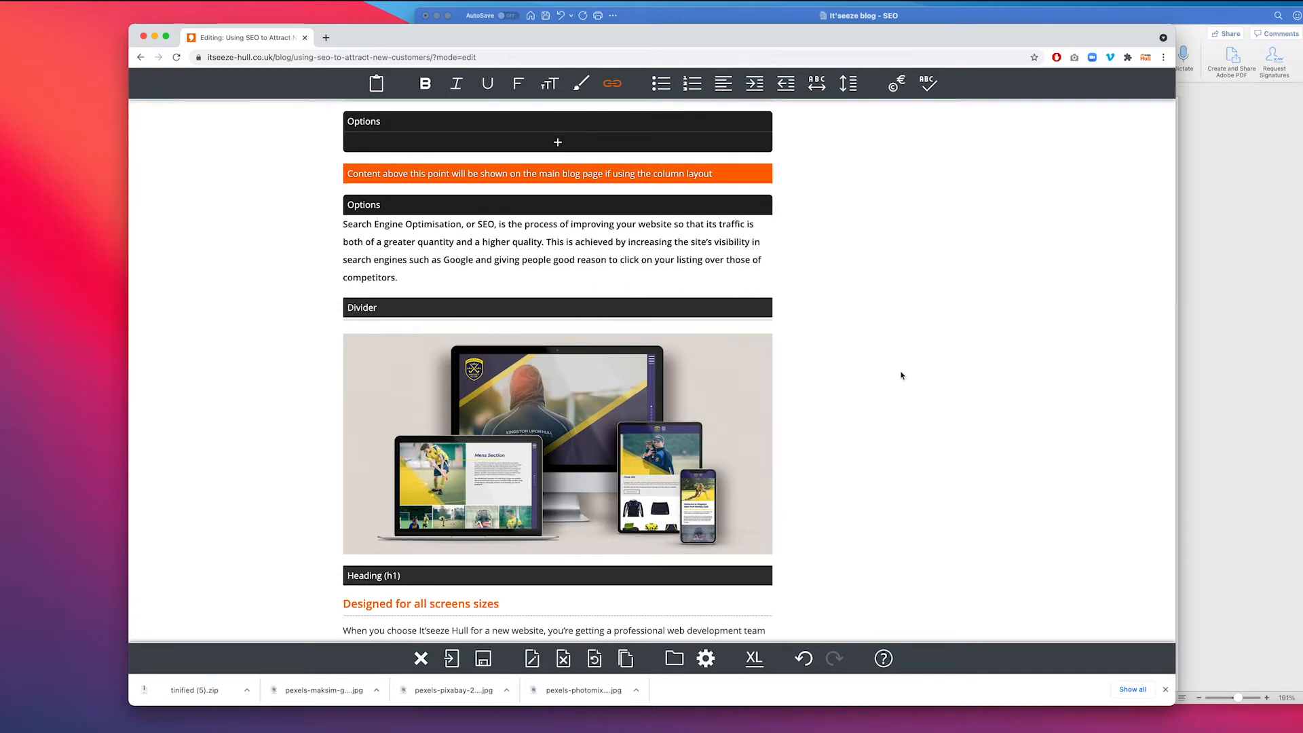
scroll(899, 373, "down", 2)
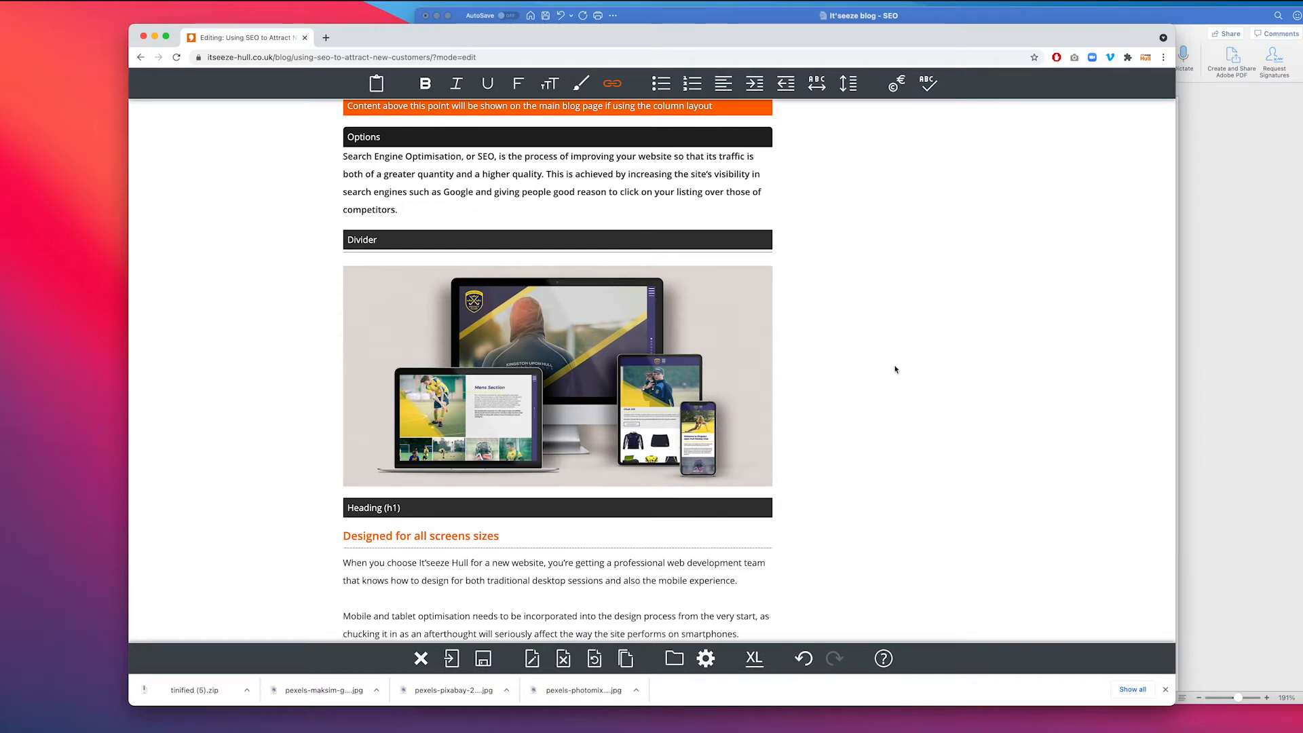
scroll(898, 366, "down", 5)
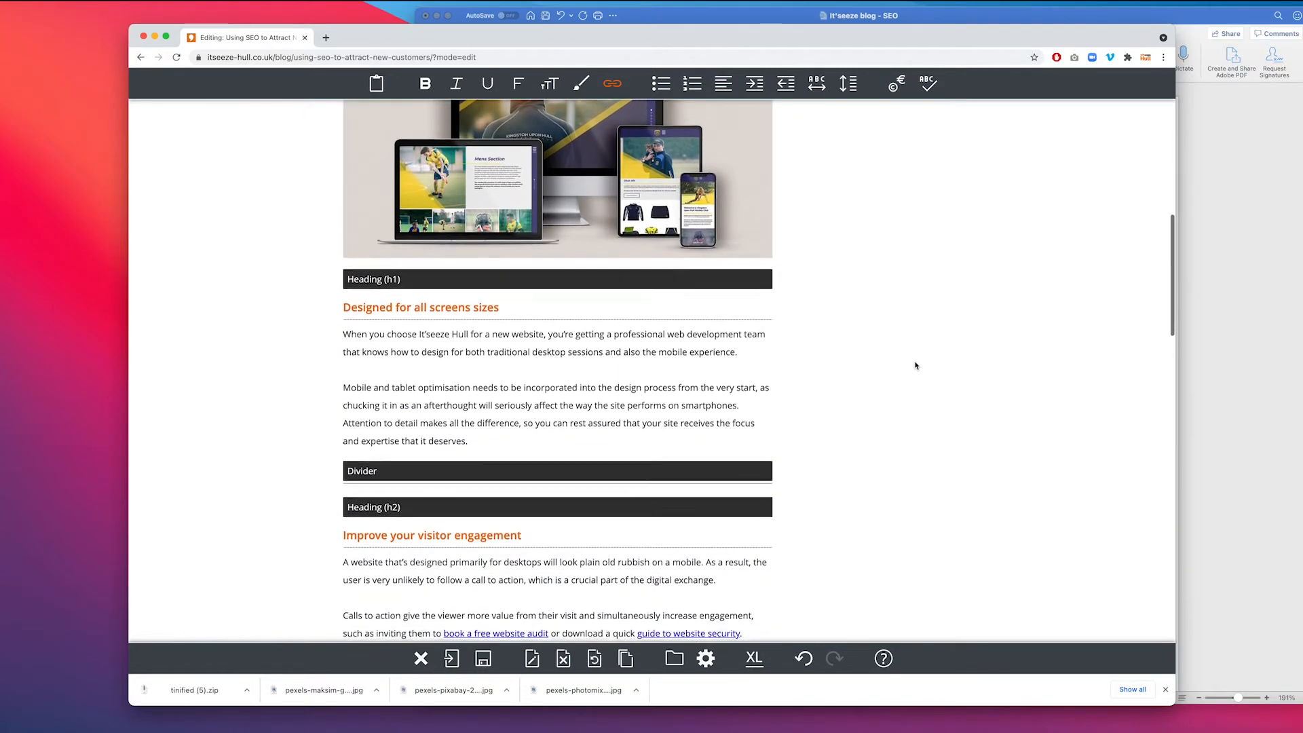
scroll(914, 365, "down", 1)
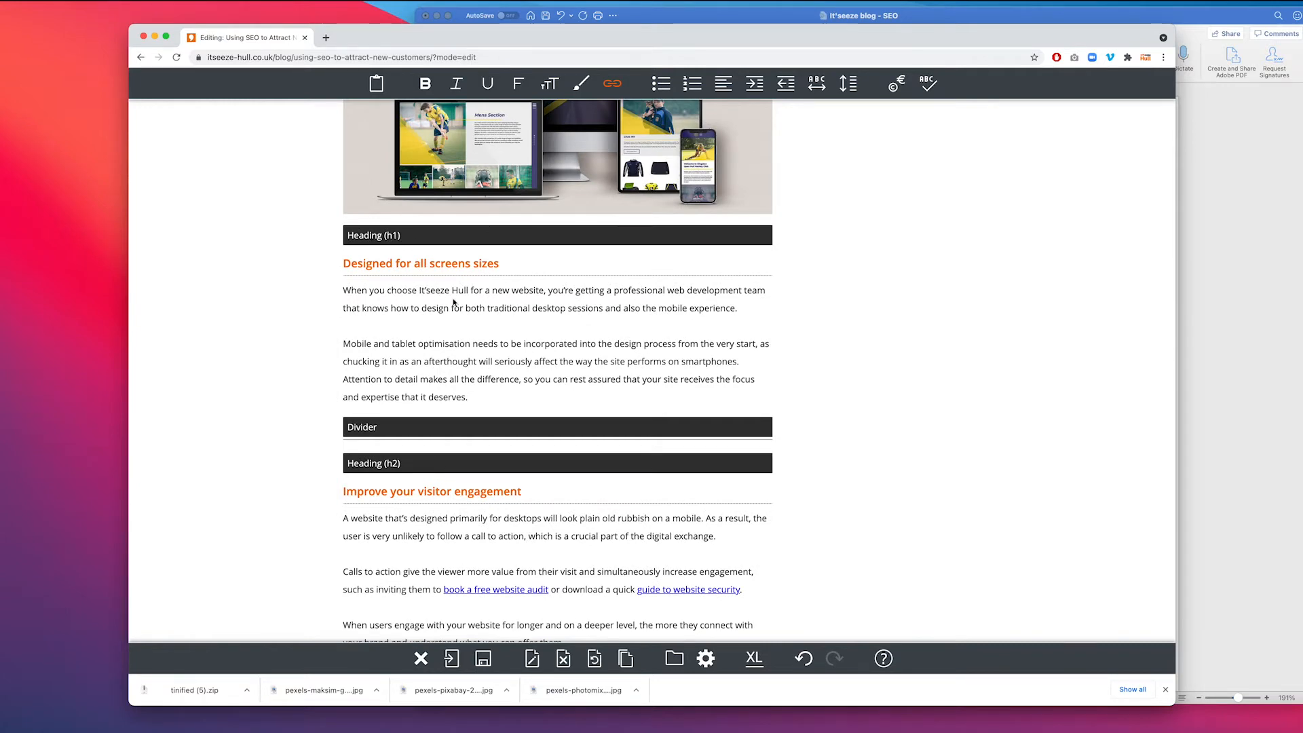
scroll(409, 392, "down", 3)
scroll(408, 392, "down", 18)
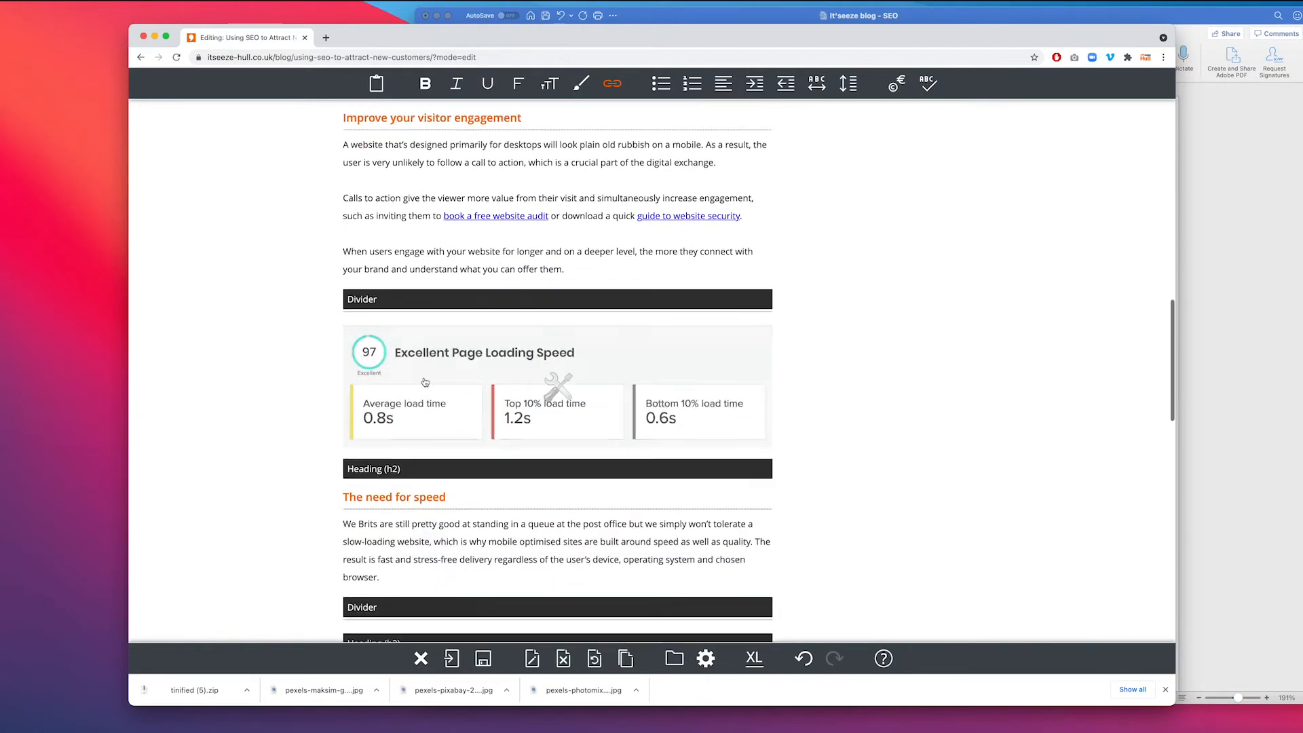
scroll(449, 367, "up", 20)
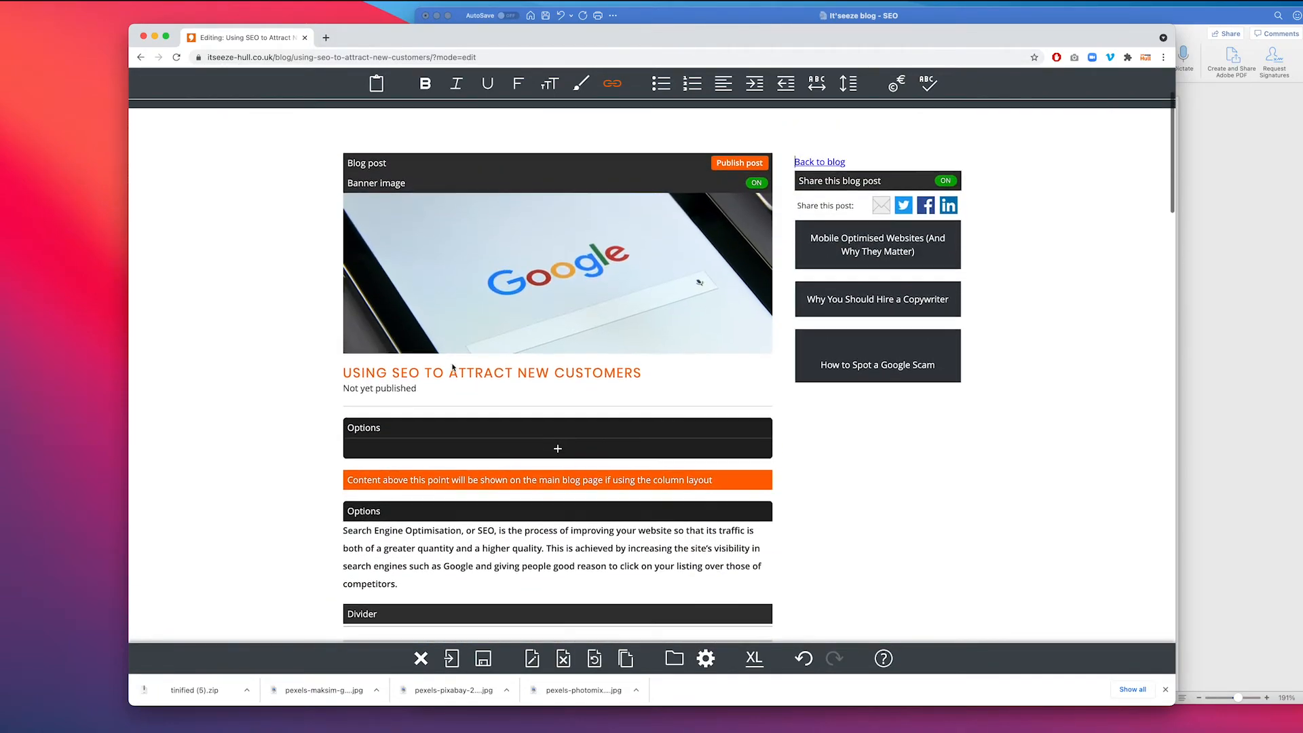
scroll(469, 366, "down", 4)
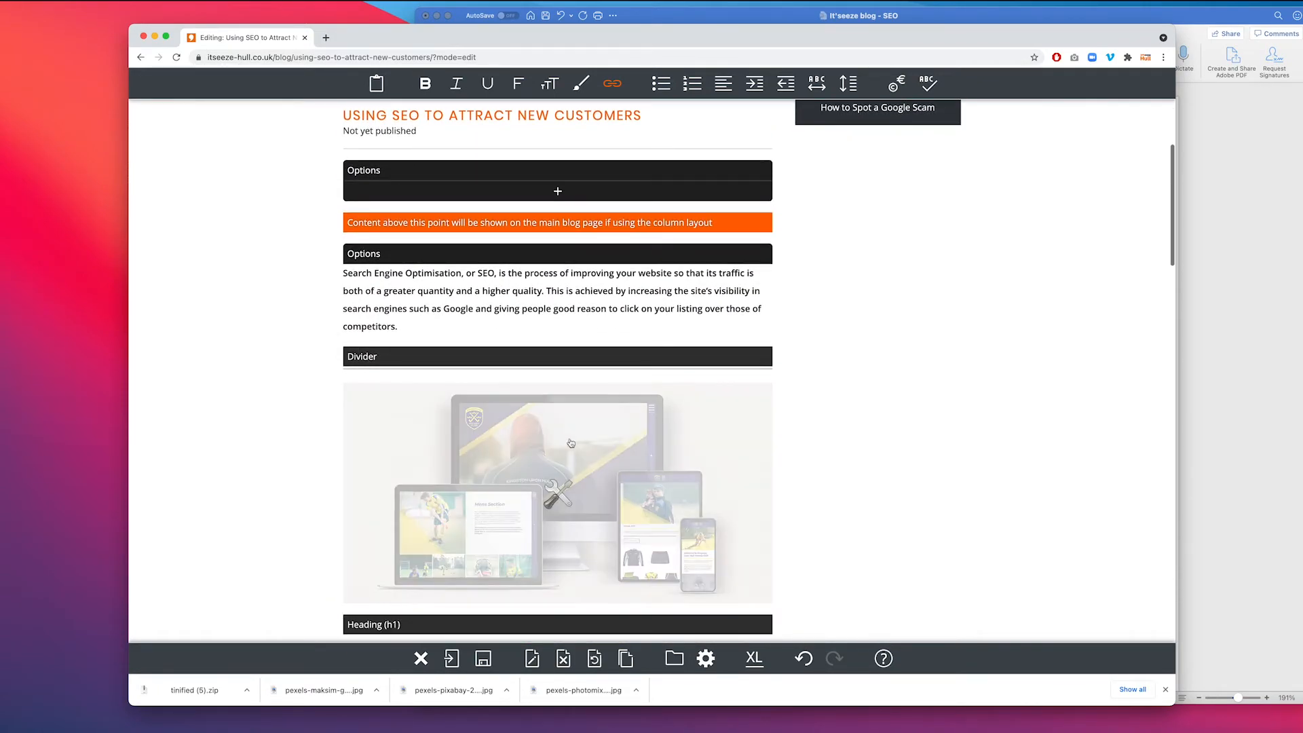
- Move the device mock-up image from below the first divider to beneath the "Improve your visitor engagement" text
scroll(689, 401, "down", 3)
scroll(689, 401, "down", 1)
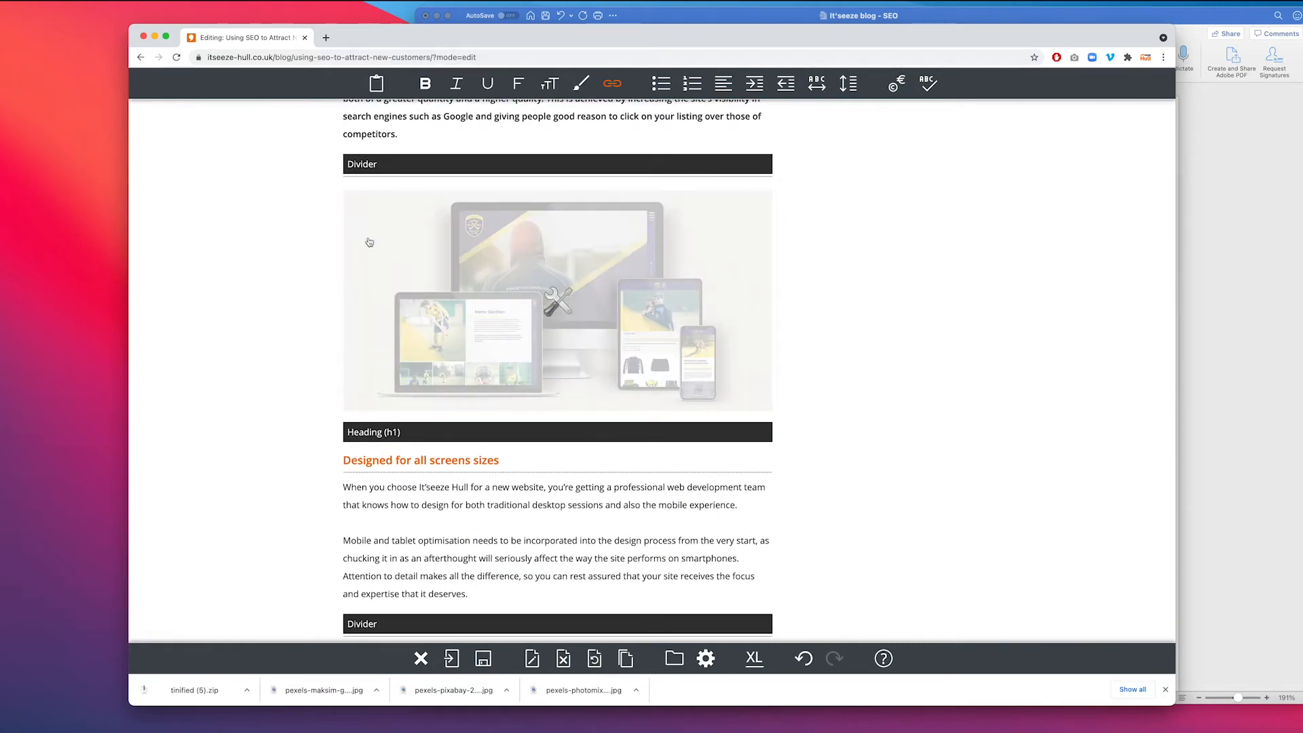
left_click_drag(369, 243, 378, 247)
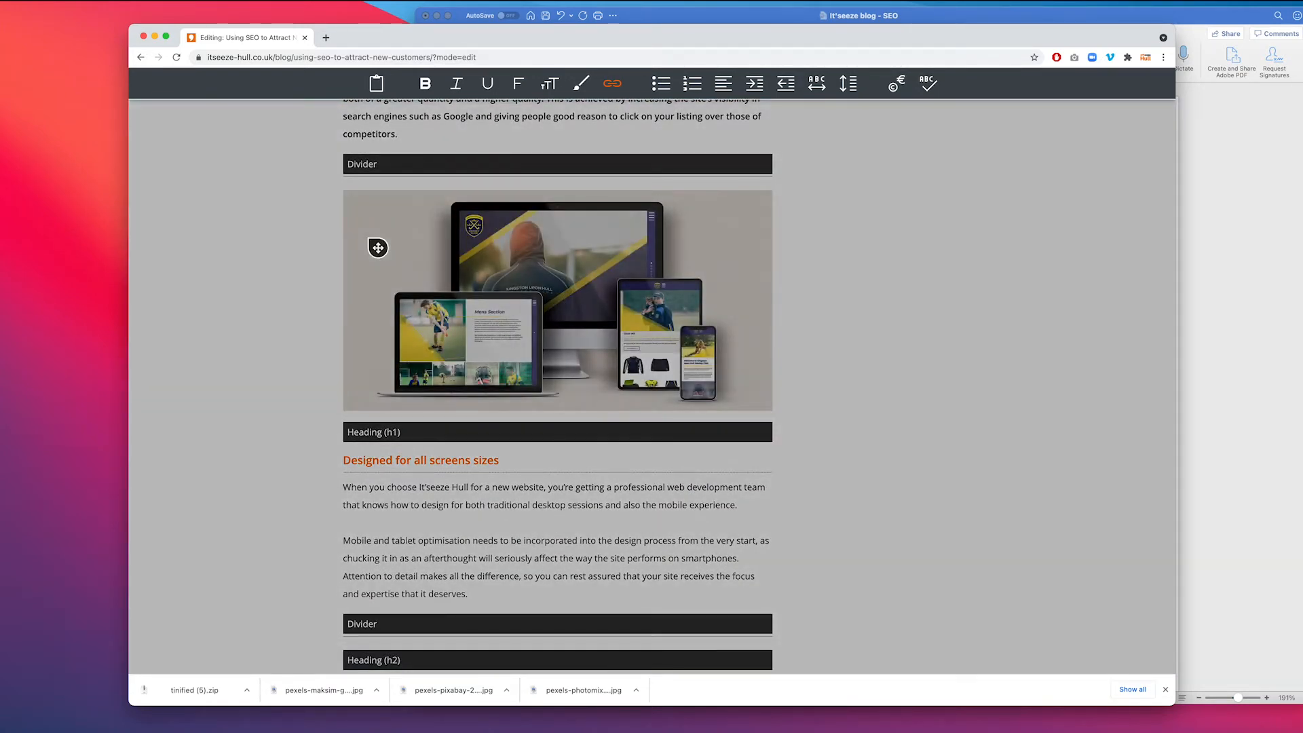
left_click_drag(378, 247, 430, 524)
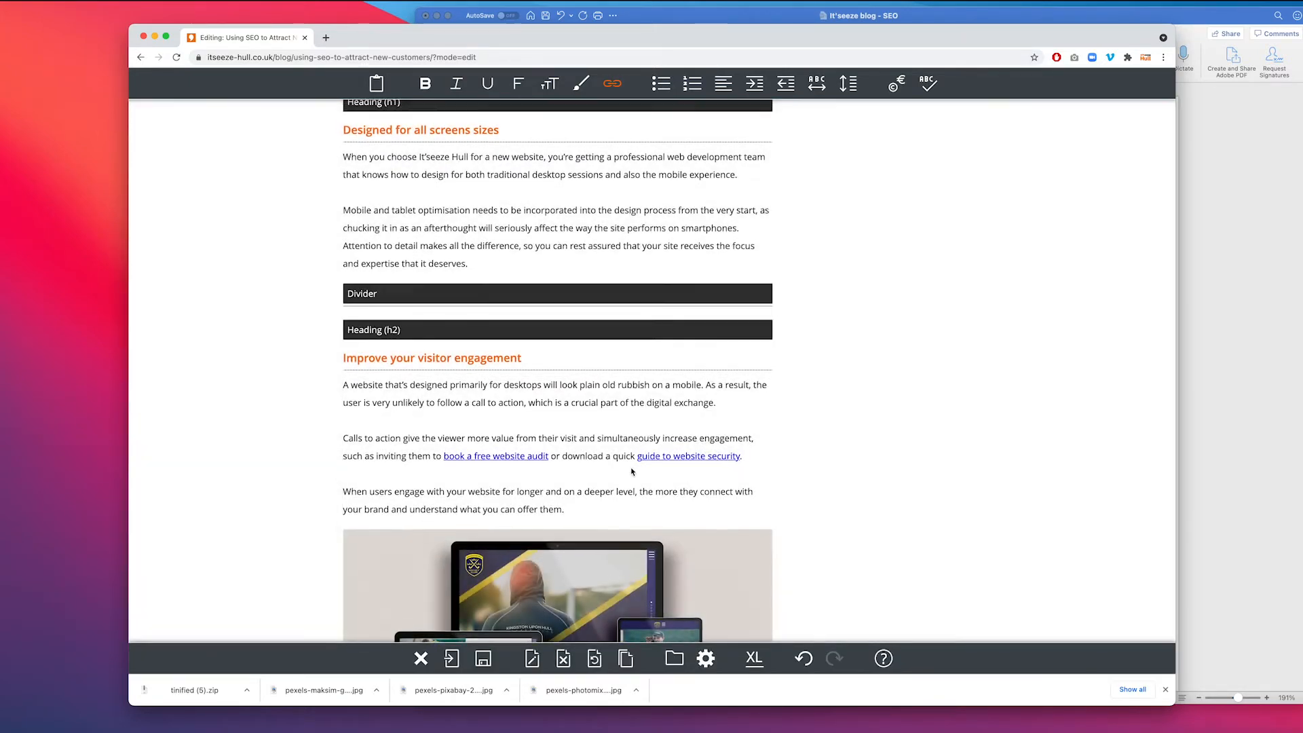
- Replace the "Designed for all screens sizes" heading with "Do I need SEO?" copied from the Word document
scroll(779, 406, "down", 3)
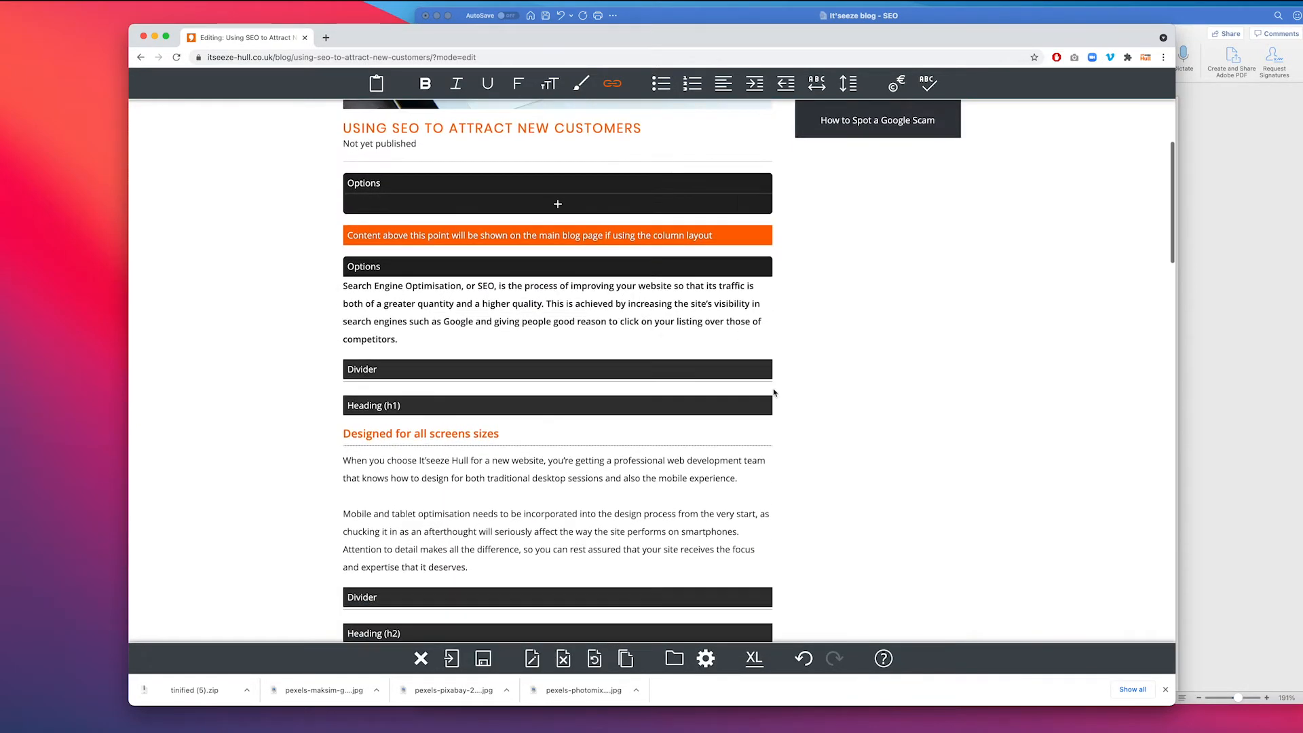
left_click(1250, 415)
left_click_drag(718, 317, 611, 316)
key("super+c")
left_click(294, 390)
left_click_drag(502, 432, 346, 430)
key("super+v")
key("super+v")
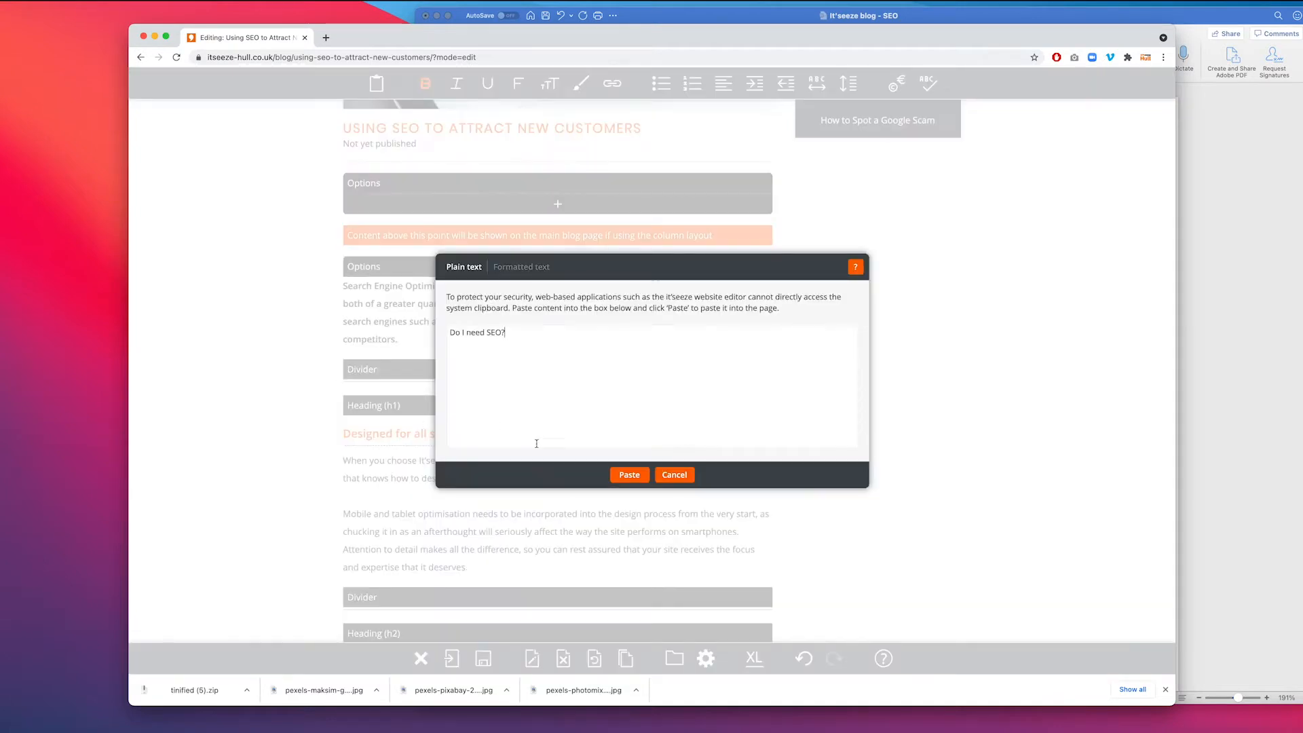
left_click(627, 473)
- Replace the text under "Do I need SEO?" with that section's two paragraphs from the Word document, separated by a blank line
left_click(1227, 381)
left_click(918, 409)
left_click_drag(1068, 428, 636, 348)
key("super+c")
left_click(411, 400)
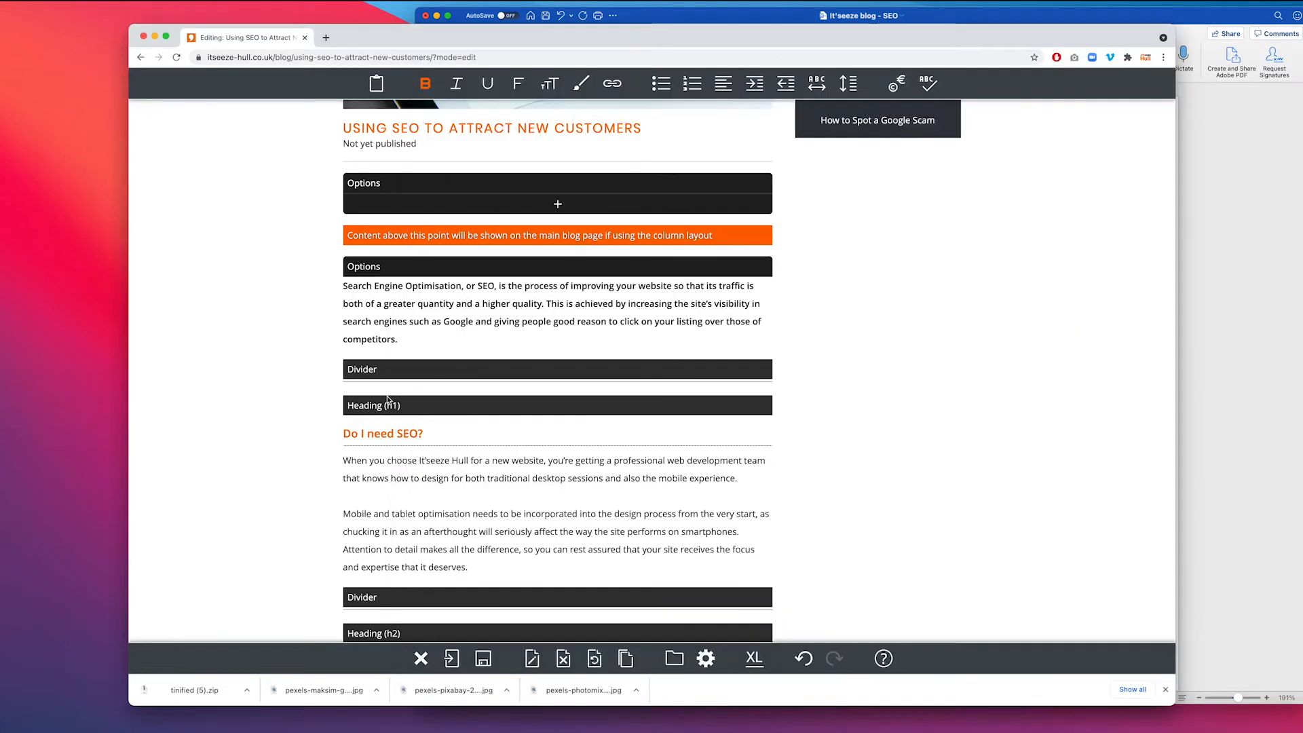
scroll(413, 401, "down", 3)
left_click_drag(481, 489, 343, 372)
key("super+v")
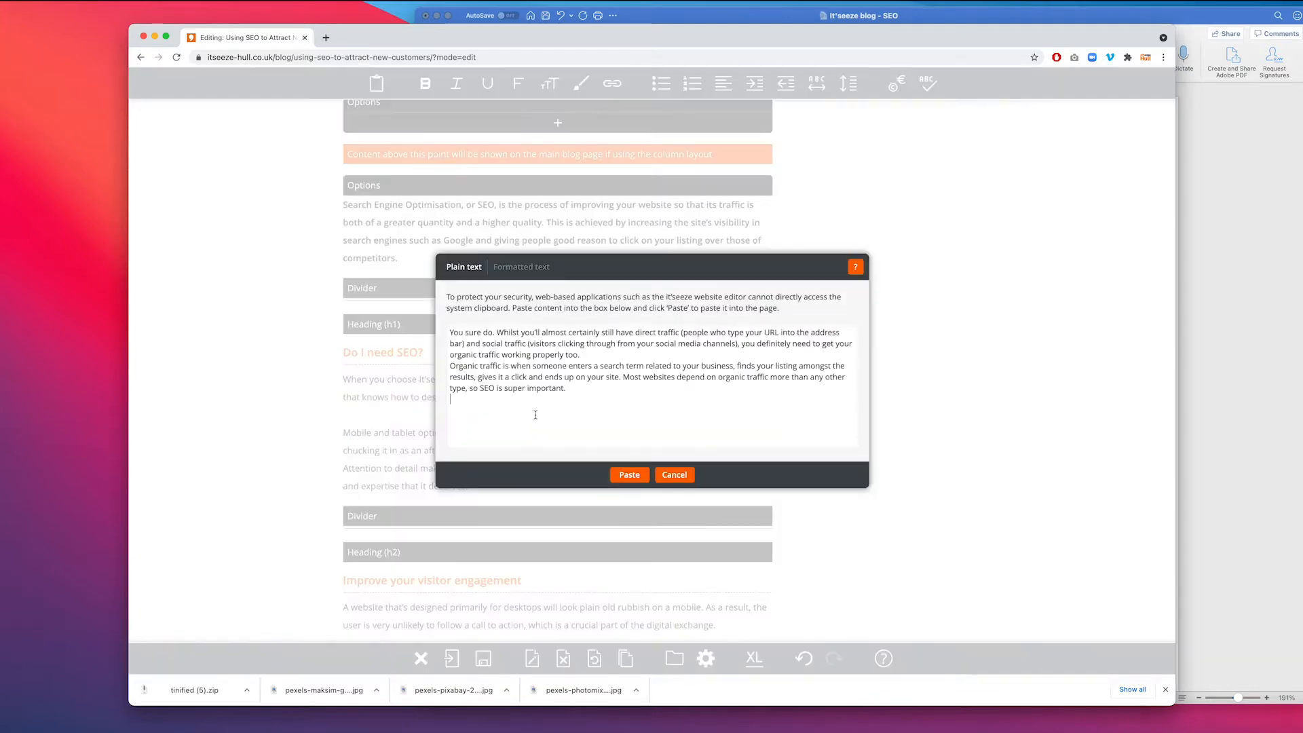
left_click(589, 358)
key("Return")
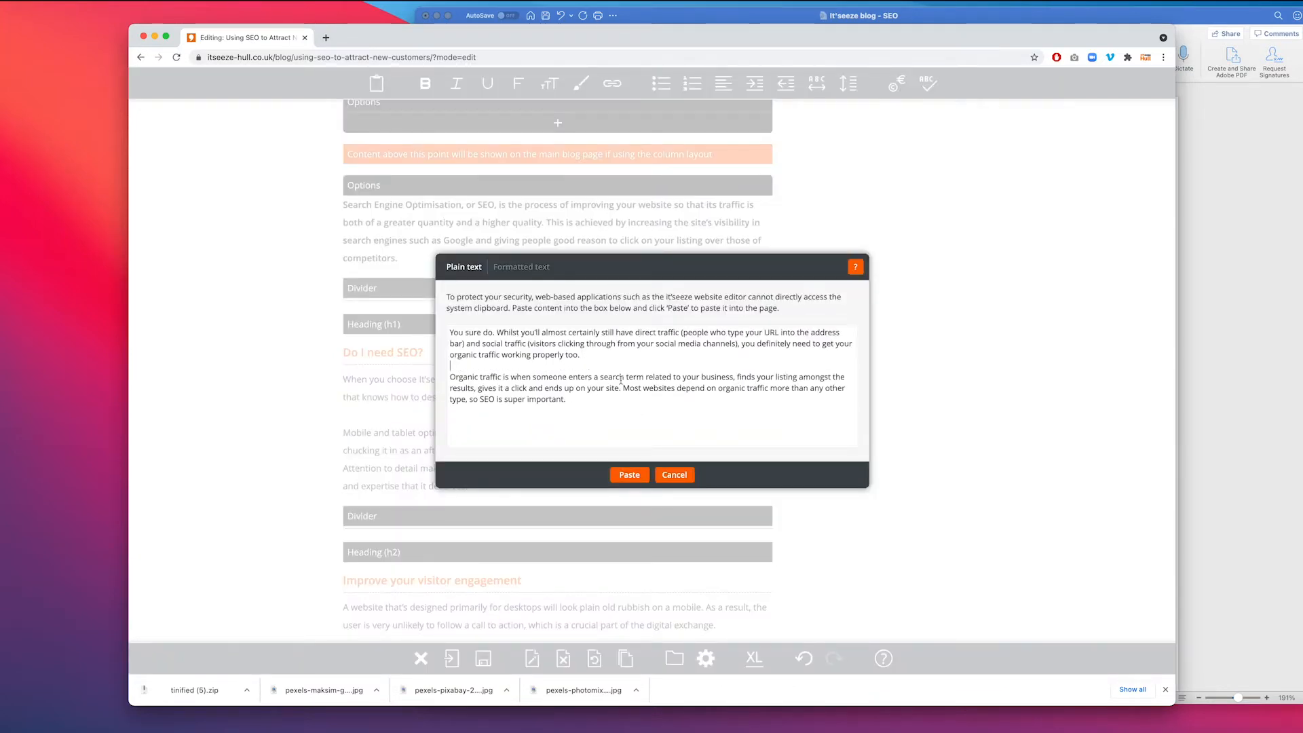
left_click(642, 477)
- Replace the "Improve your visitor engagement" heading with "SEO strengthens visitor relevance" copied from the Word document
scroll(694, 364, "down", 10)
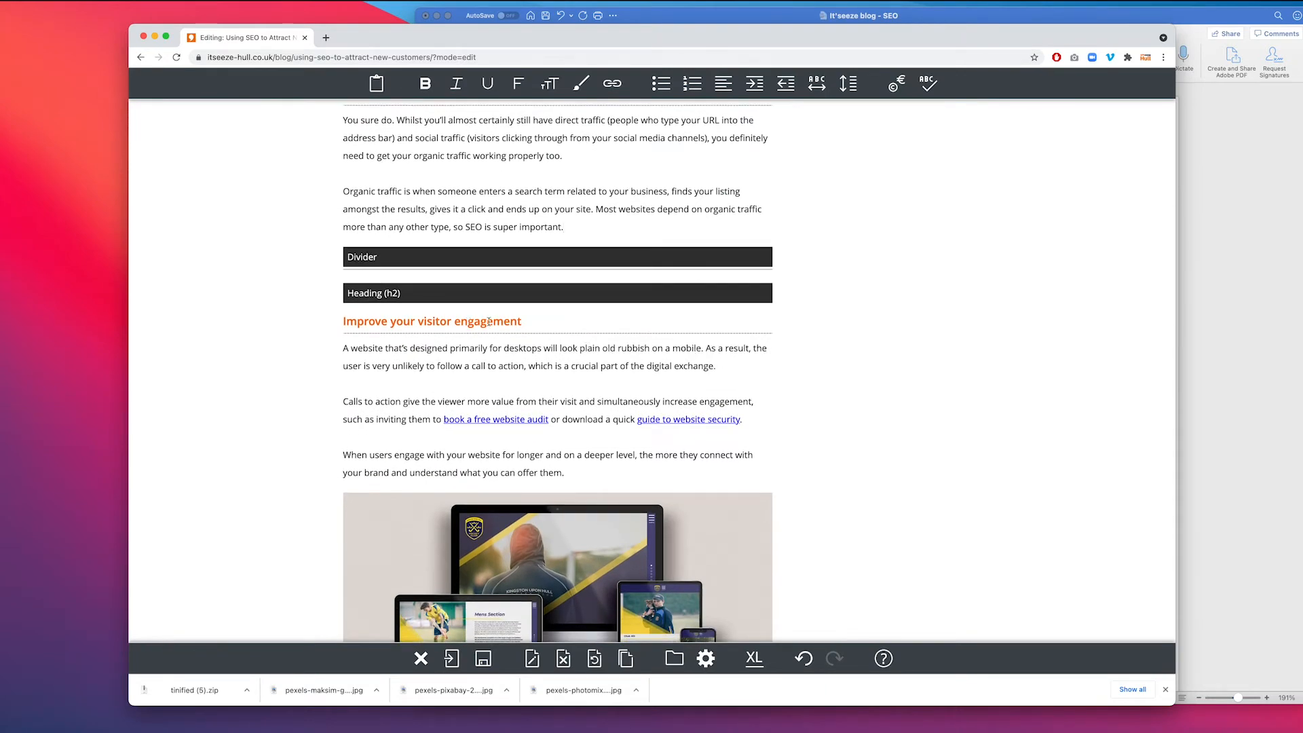
left_click(1220, 346)
scroll(862, 407, "down", 3)
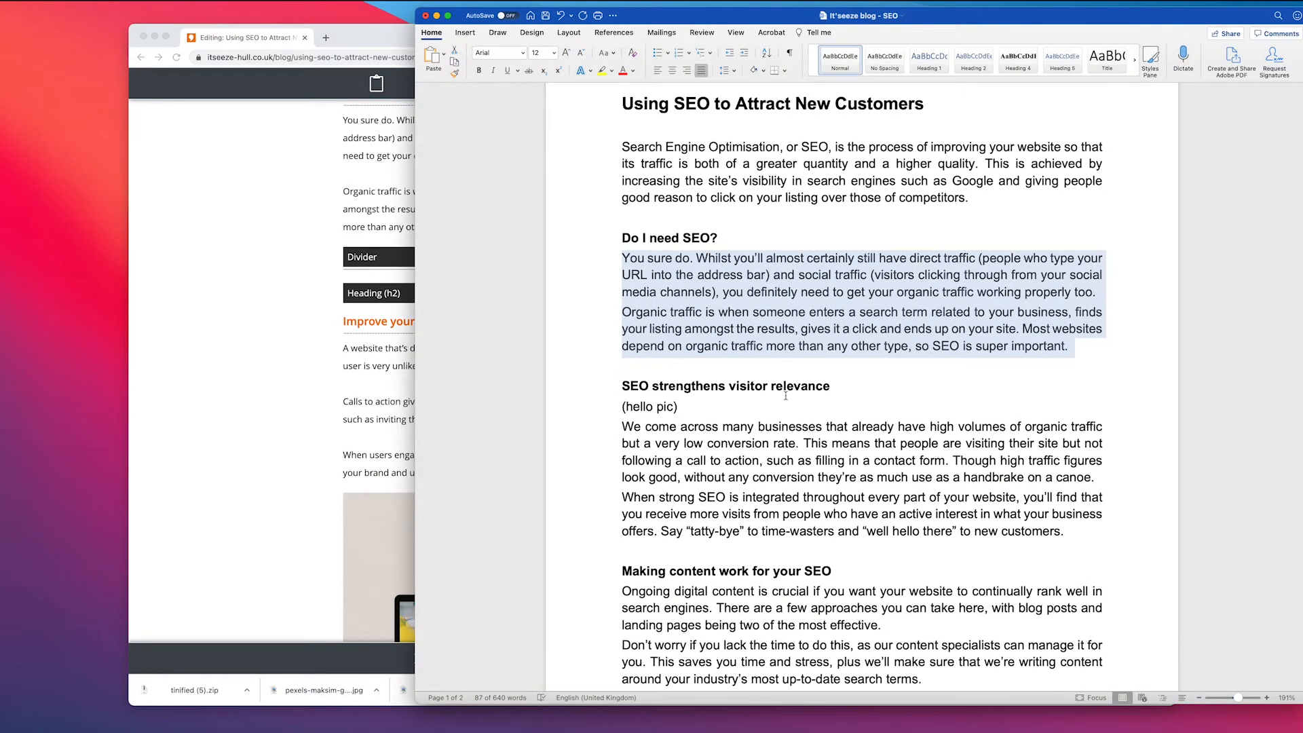
left_click(787, 387)
left_click_drag(829, 388, 635, 387)
key("super+c")
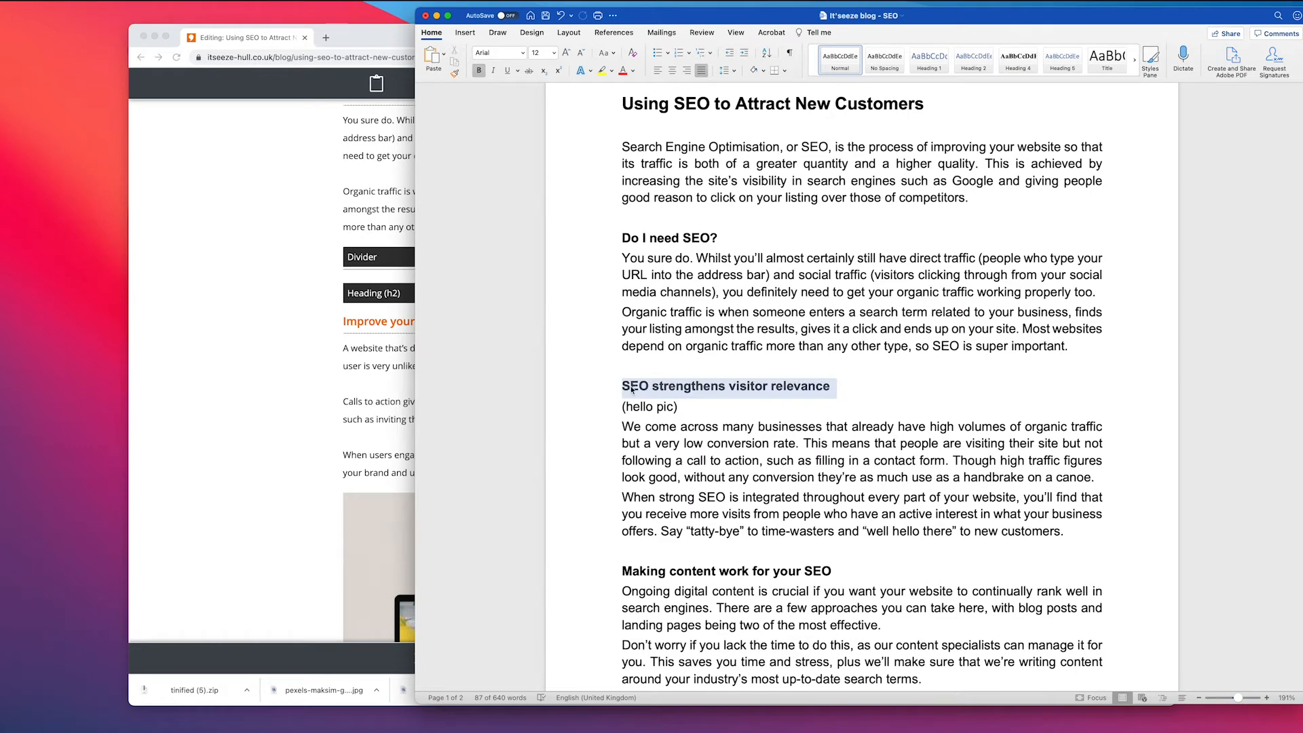
left_click(315, 420)
left_click_drag(524, 321, 344, 322)
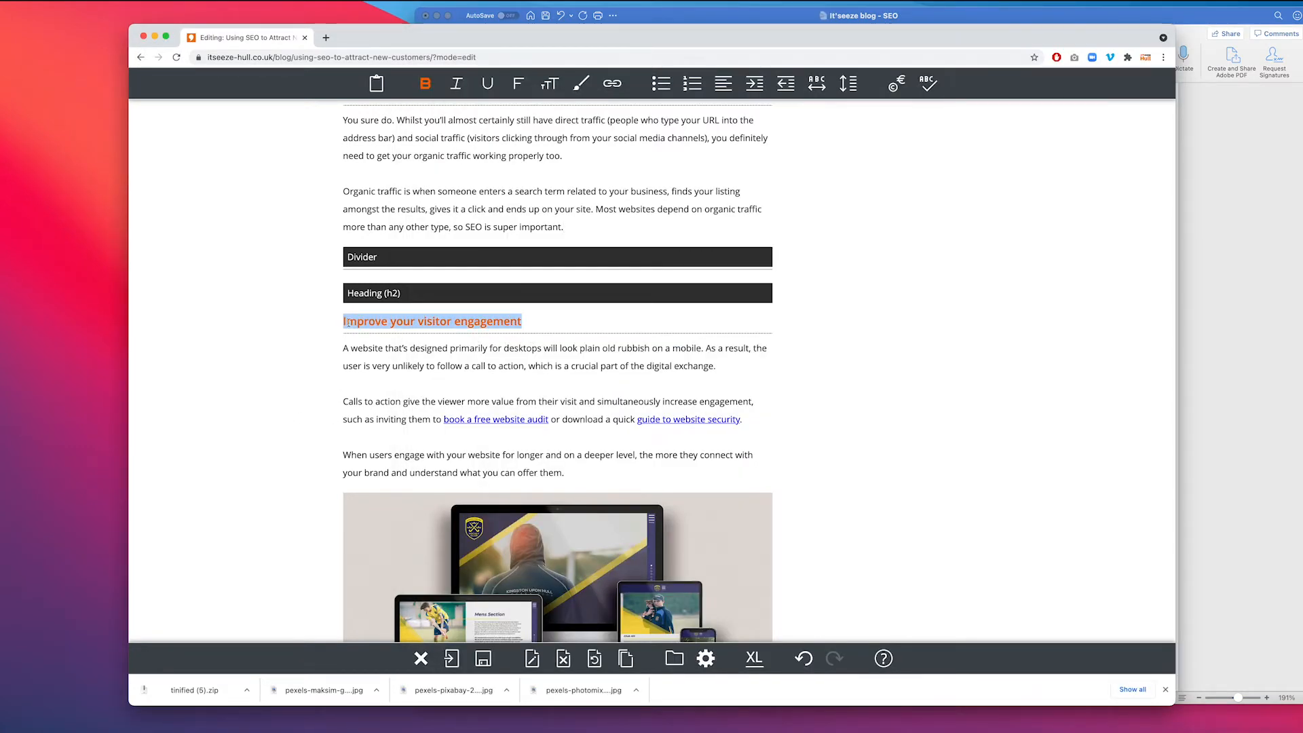
key("super+v")
key("super+v")
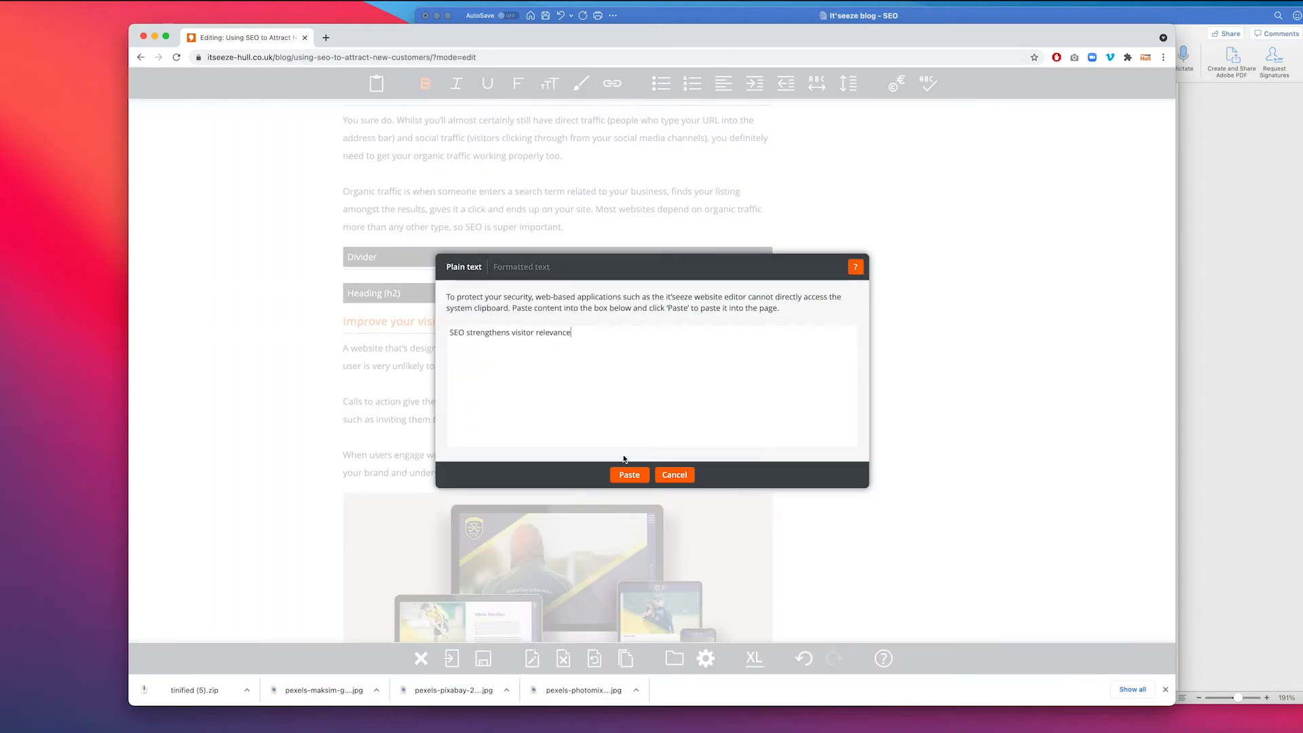
left_click(633, 475)
- Move the device mock-up image directly beneath the "SEO strengthens visitor relevance" heading and replace it with the purple "Hello there" neon image from the Blog folder
mouse_move(381, 517)
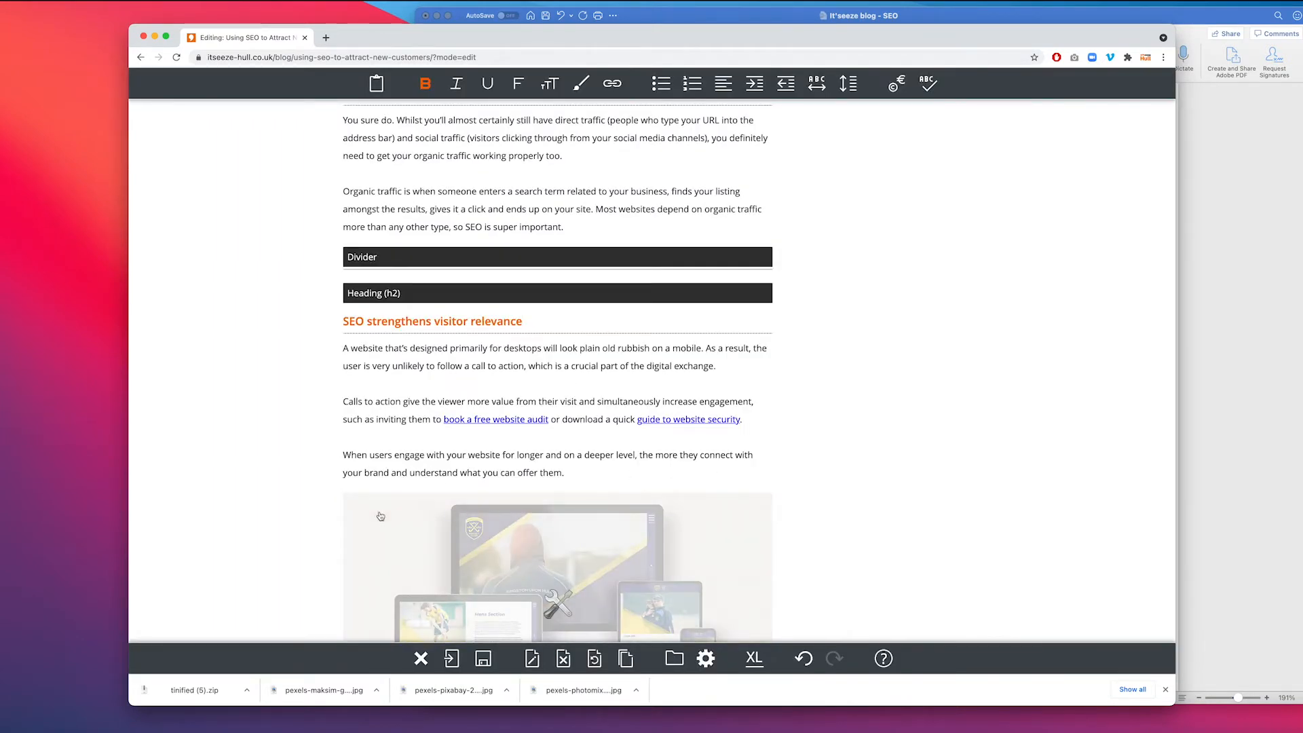
left_click_drag(380, 516, 383, 382)
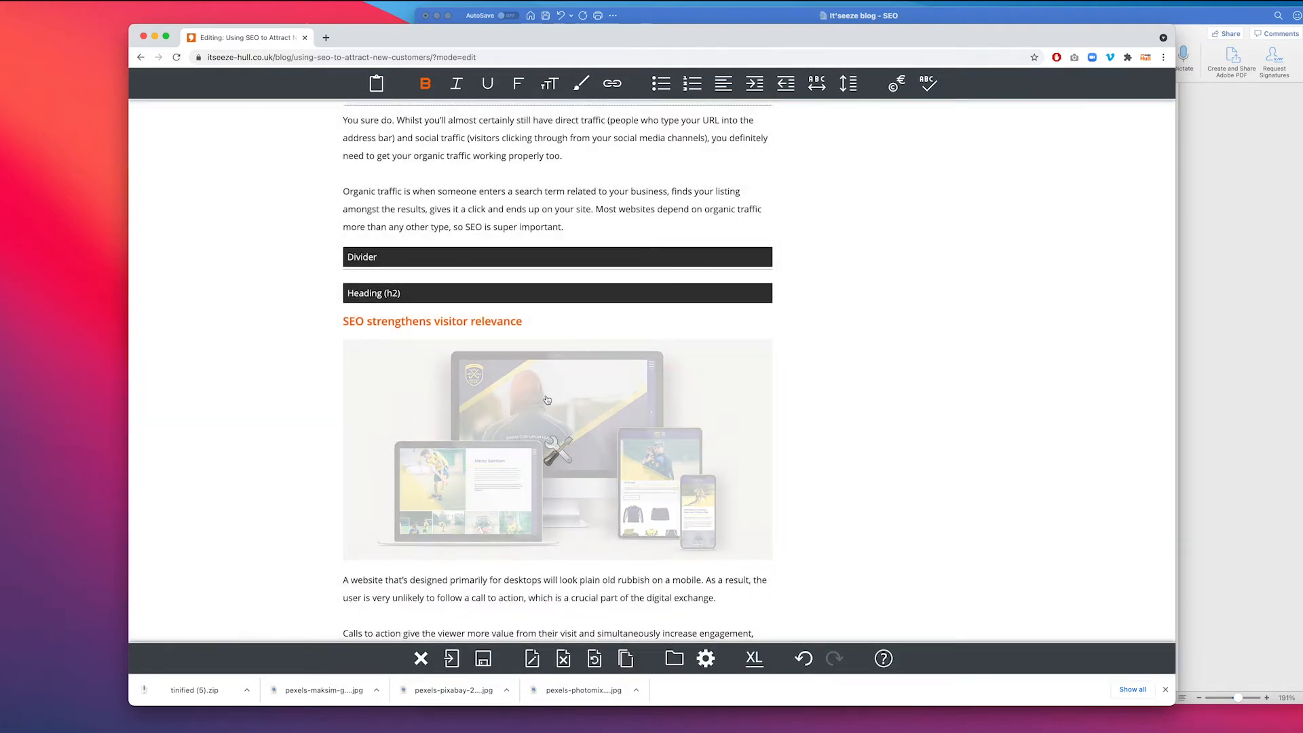
left_click(545, 400)
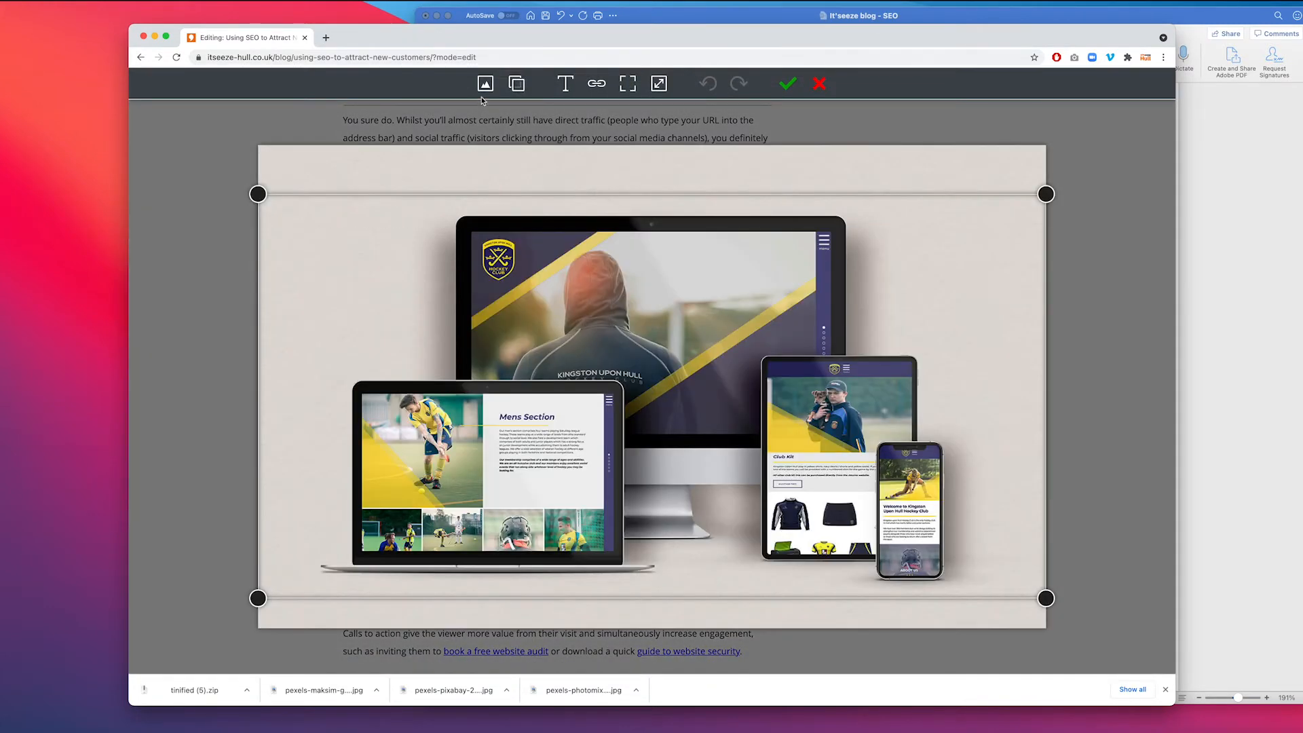
left_click(484, 85)
scroll(730, 338, "down", 5)
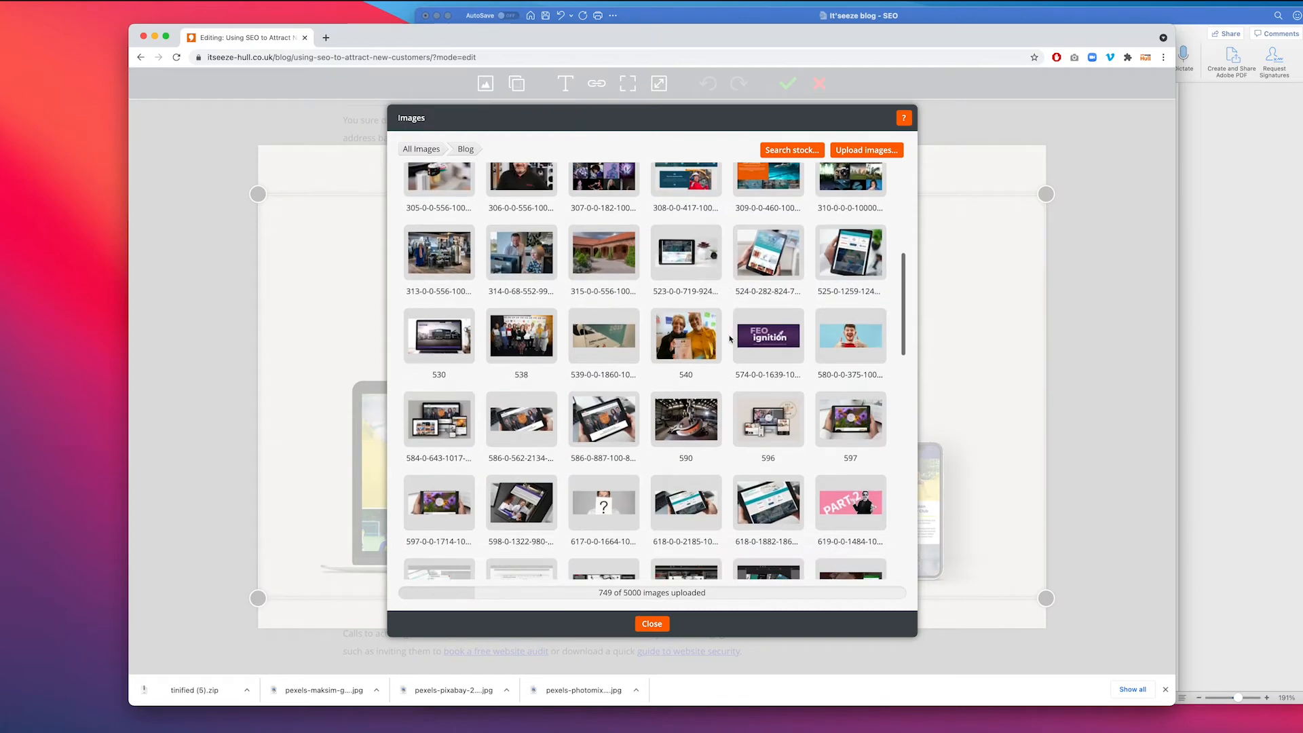
scroll(781, 337, "down", 10)
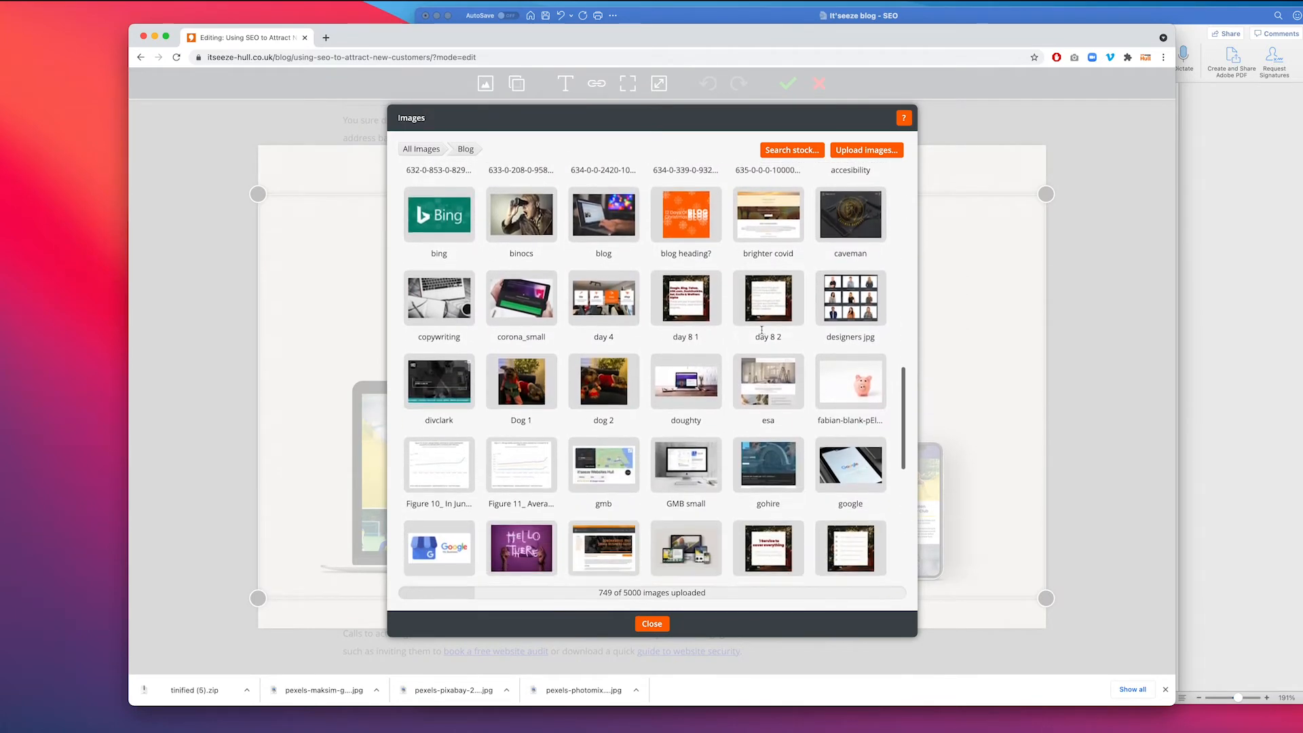
left_click(533, 438)
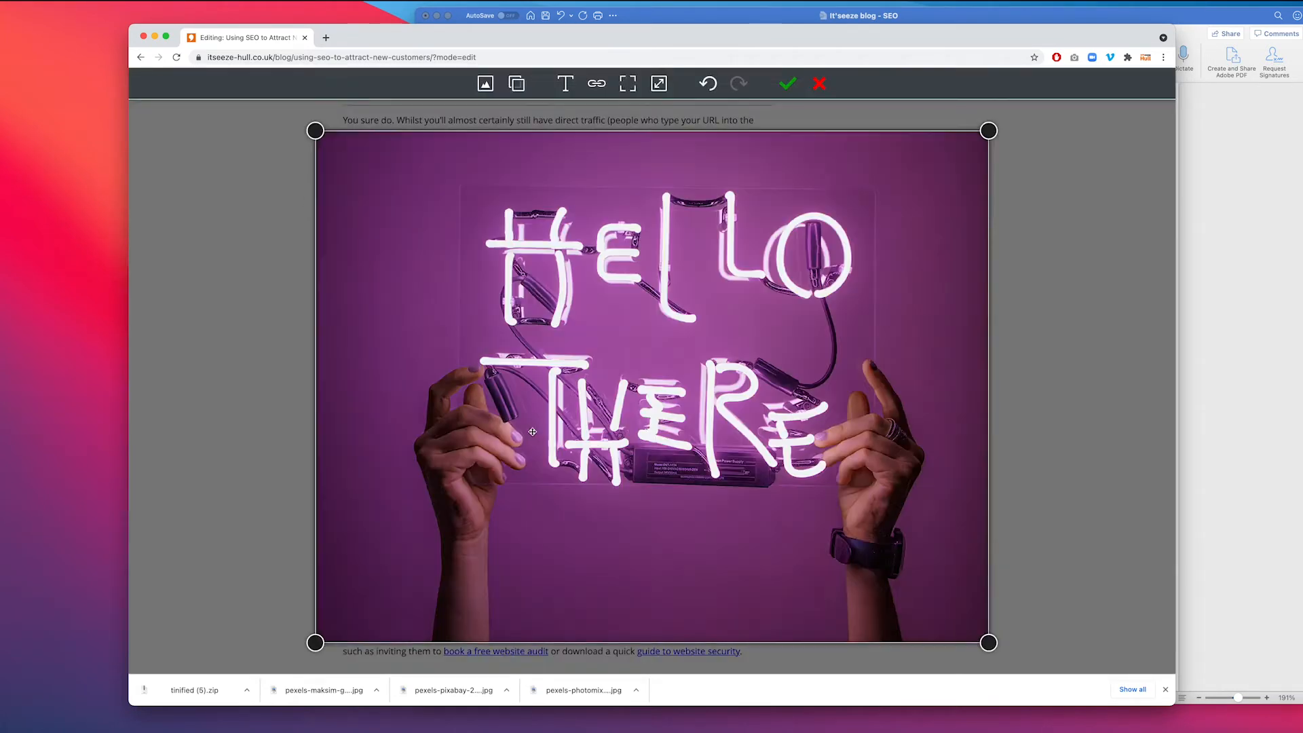
- Crop the top and bottom of the "Hello there" image to a wider shape and apply the crop
left_click_drag(986, 639, 994, 593)
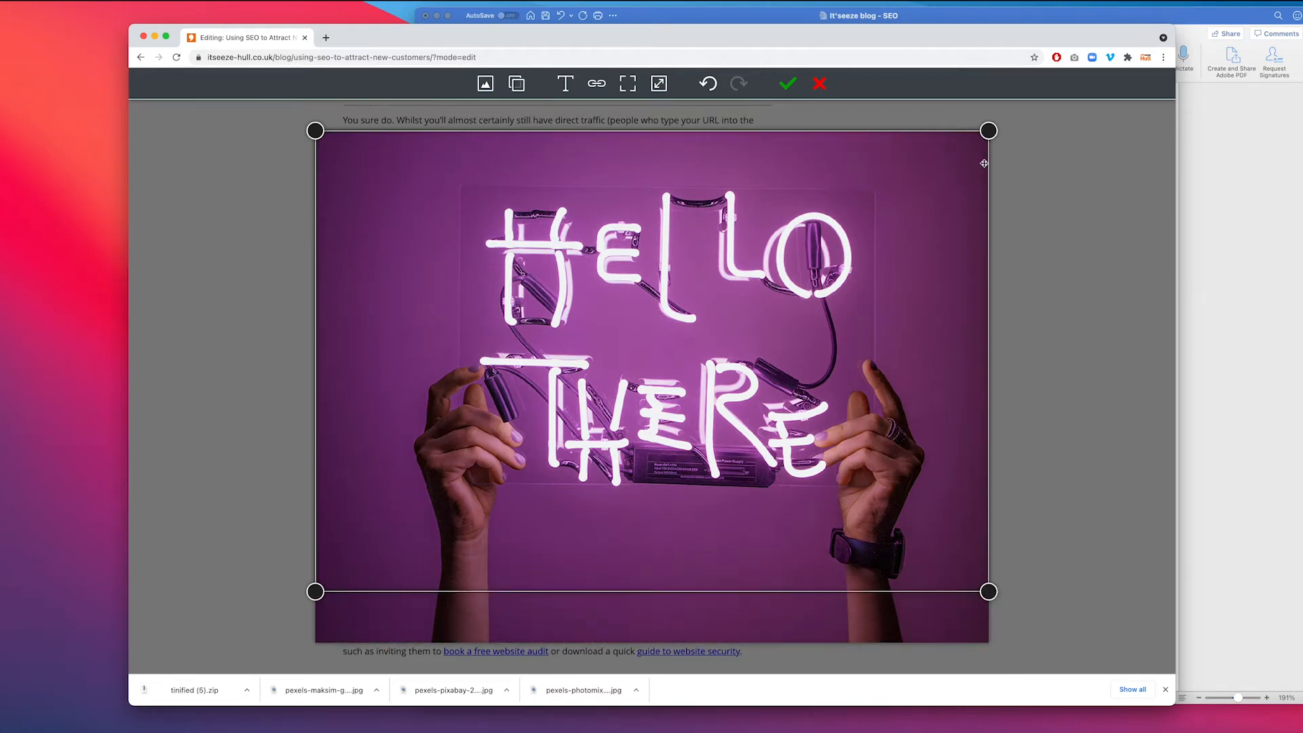
left_click_drag(989, 133, 989, 161)
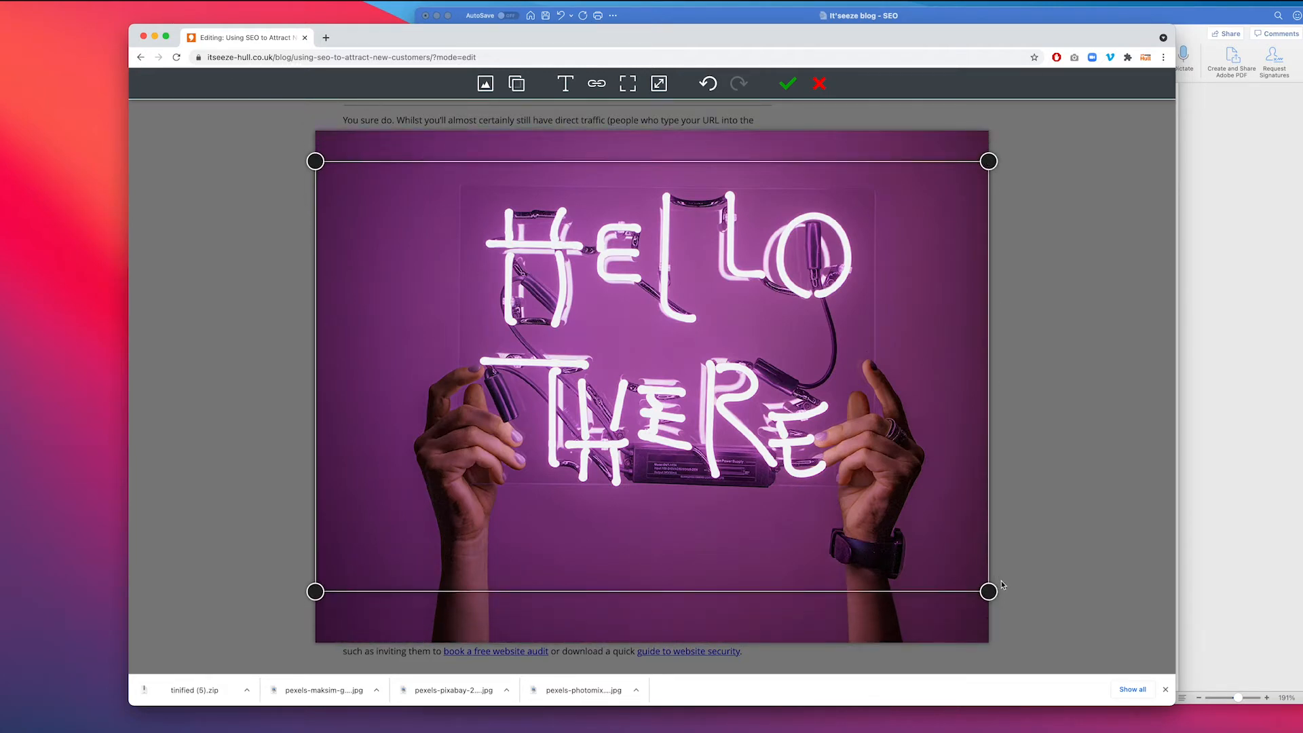
left_click_drag(992, 587, 992, 528)
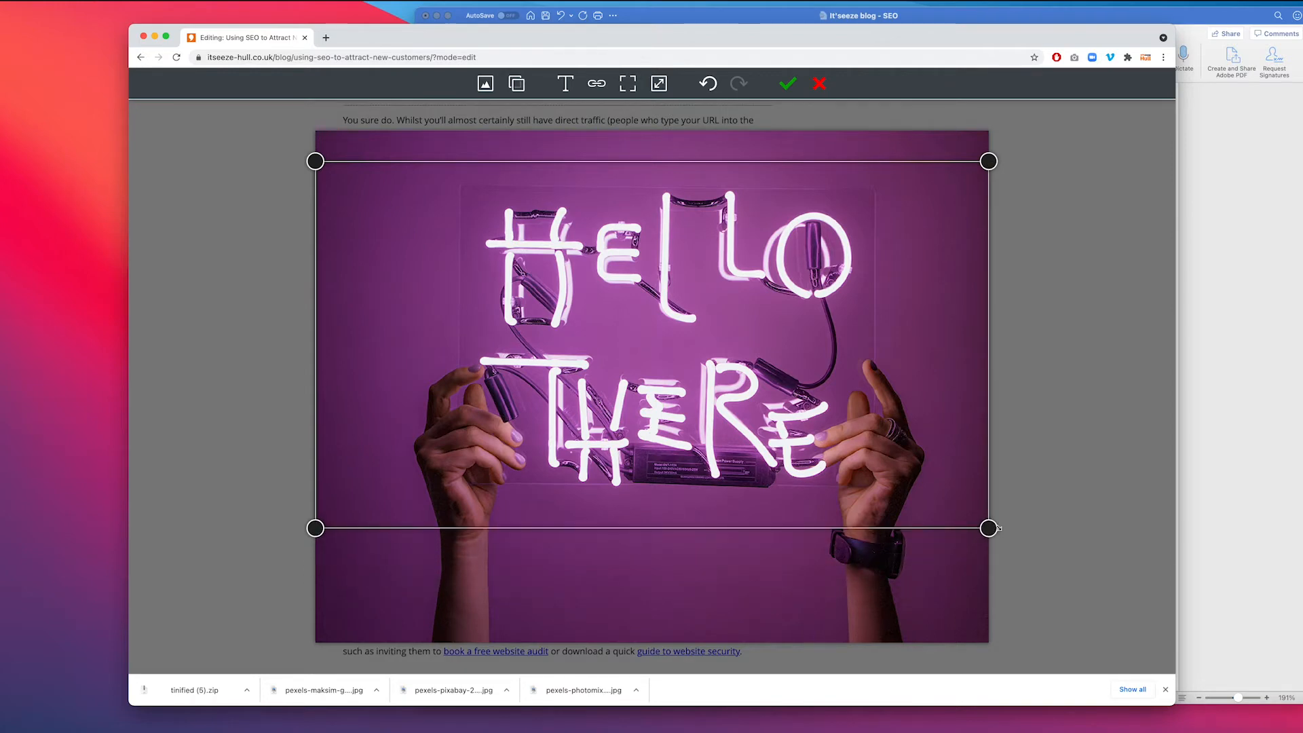
left_click(787, 83)
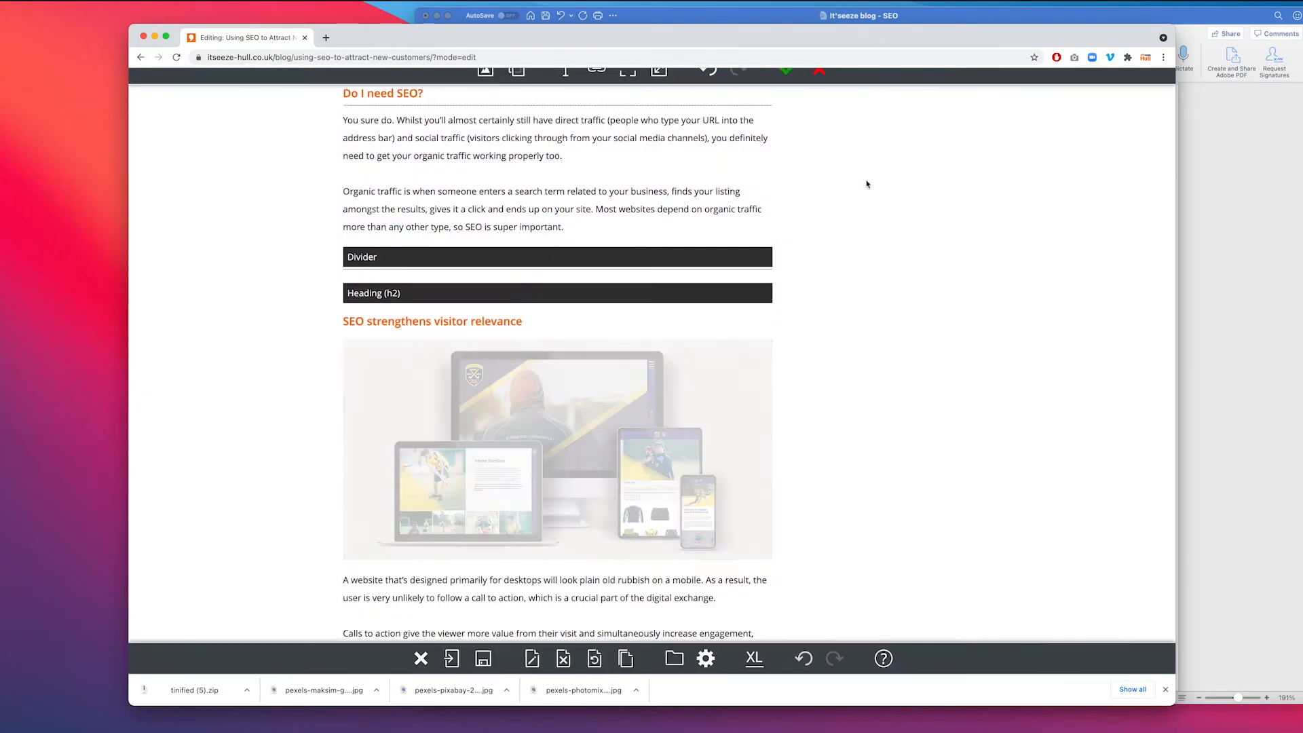
scroll(881, 300, "down", 1)
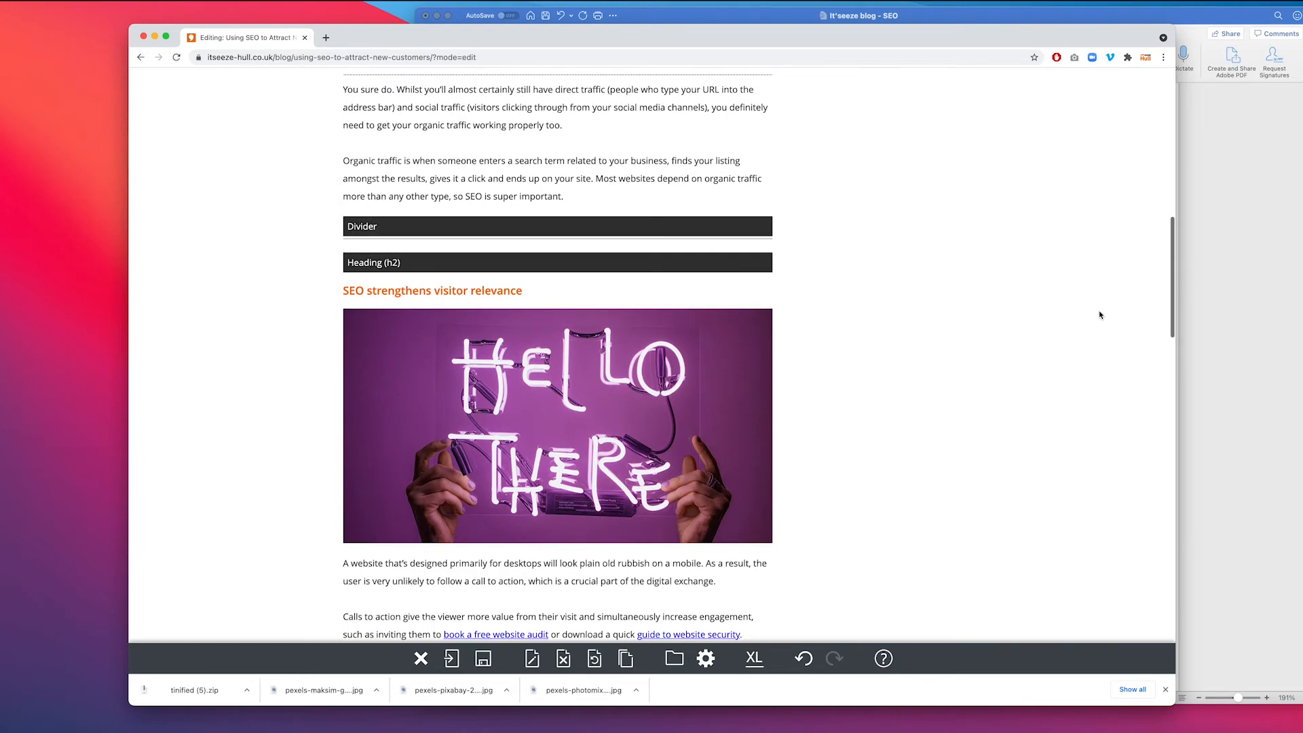
- Replace the text under the "Hello there" image with the Word document's two paragraphs on visitor relevance, separated by a blank line
left_click(1208, 312)
scroll(887, 395, "down", 1)
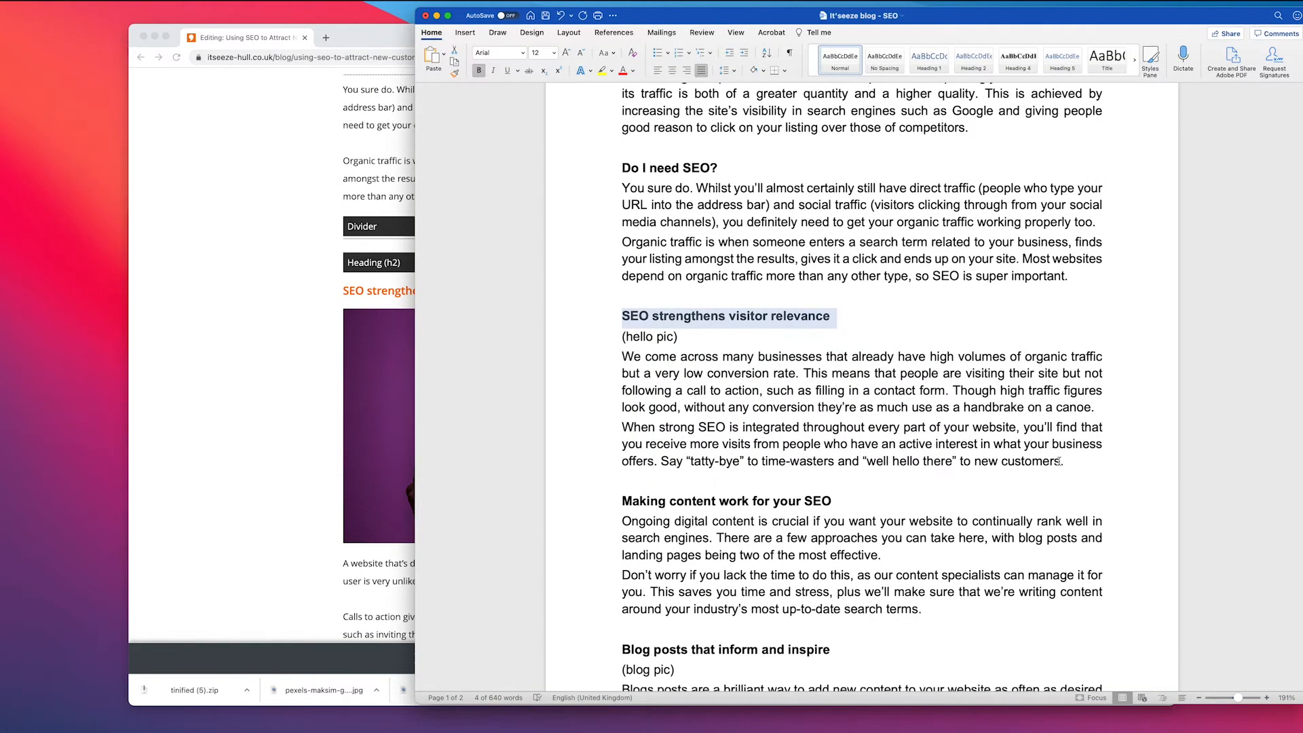
left_click_drag(1067, 461, 631, 359)
key("super+c")
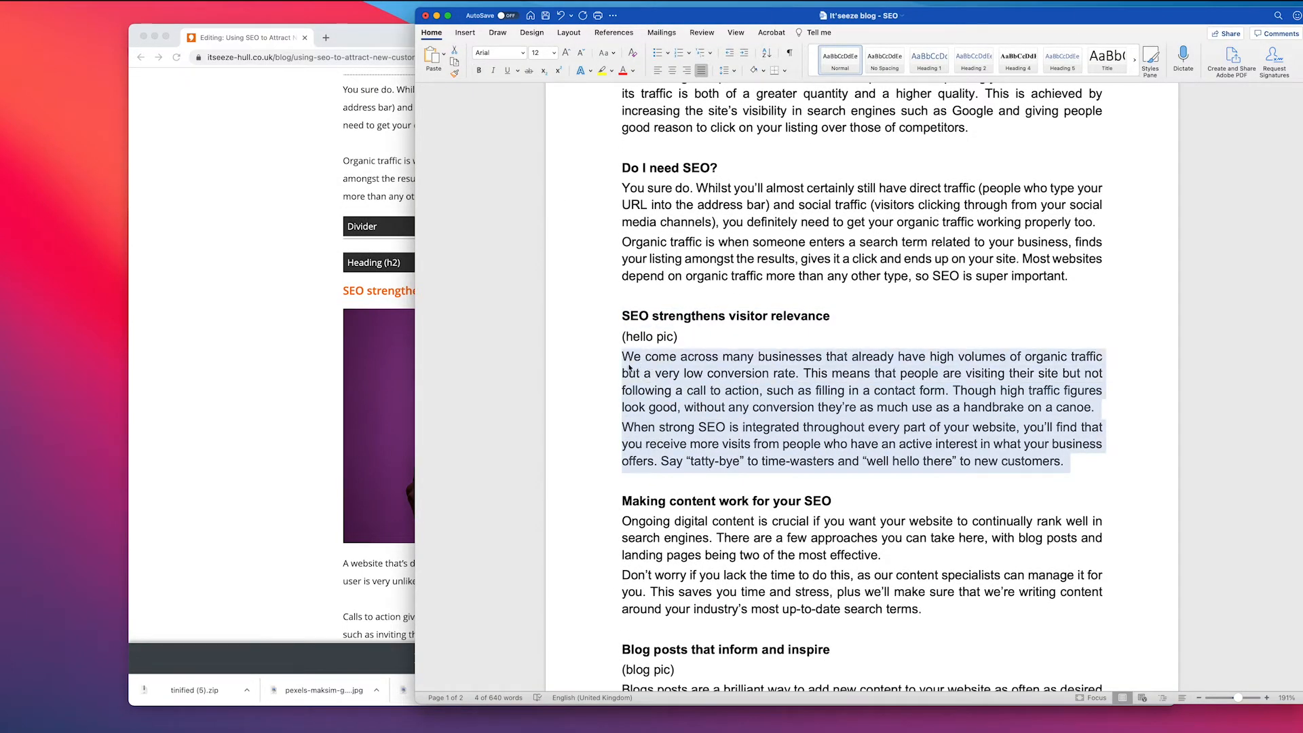
left_click(323, 334)
scroll(561, 443, "down", 5)
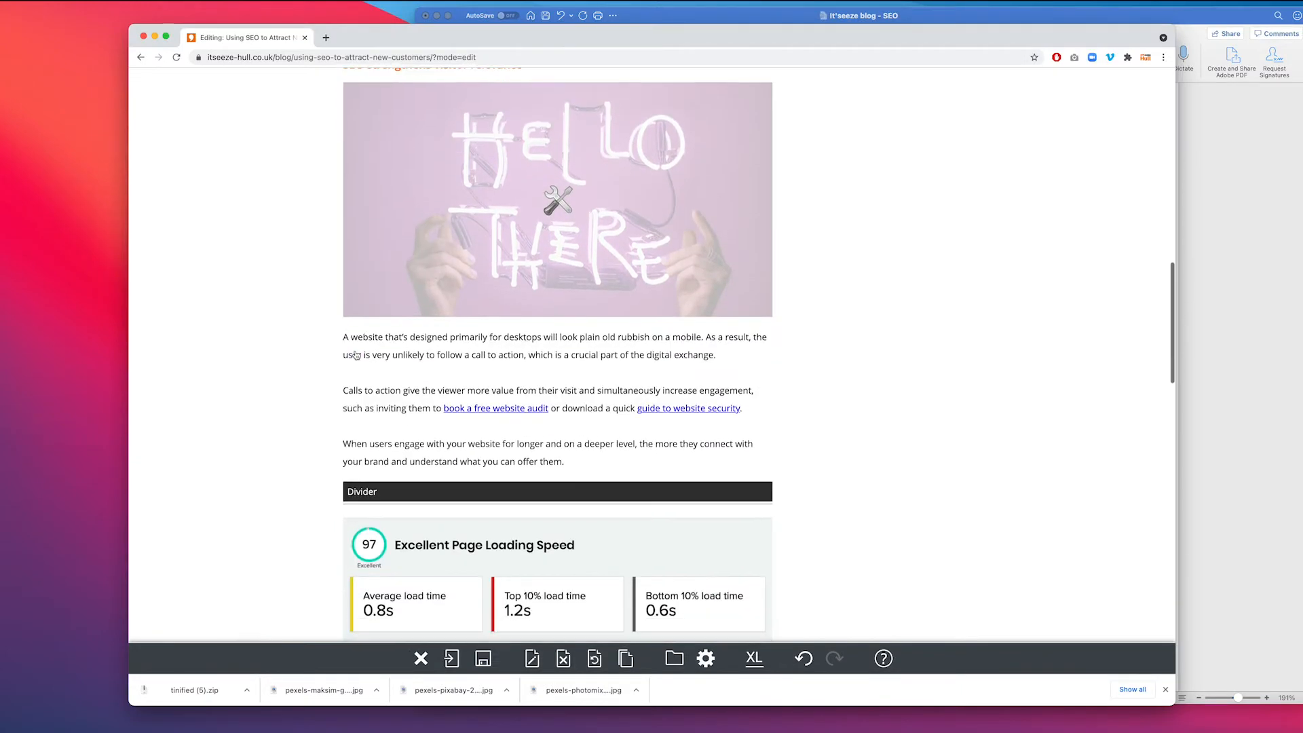
left_click_drag(570, 466, 342, 341)
key("super+v")
key("super+v")
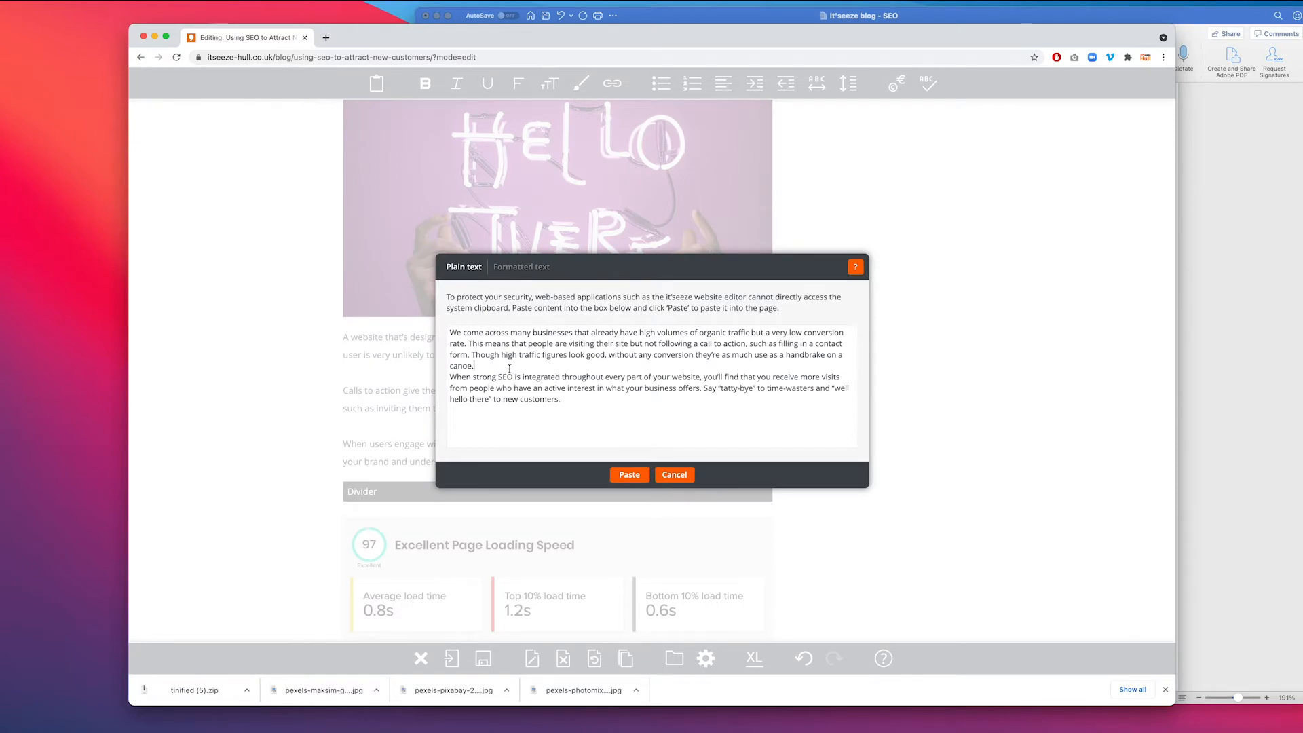
key("Return")
left_click(623, 474)
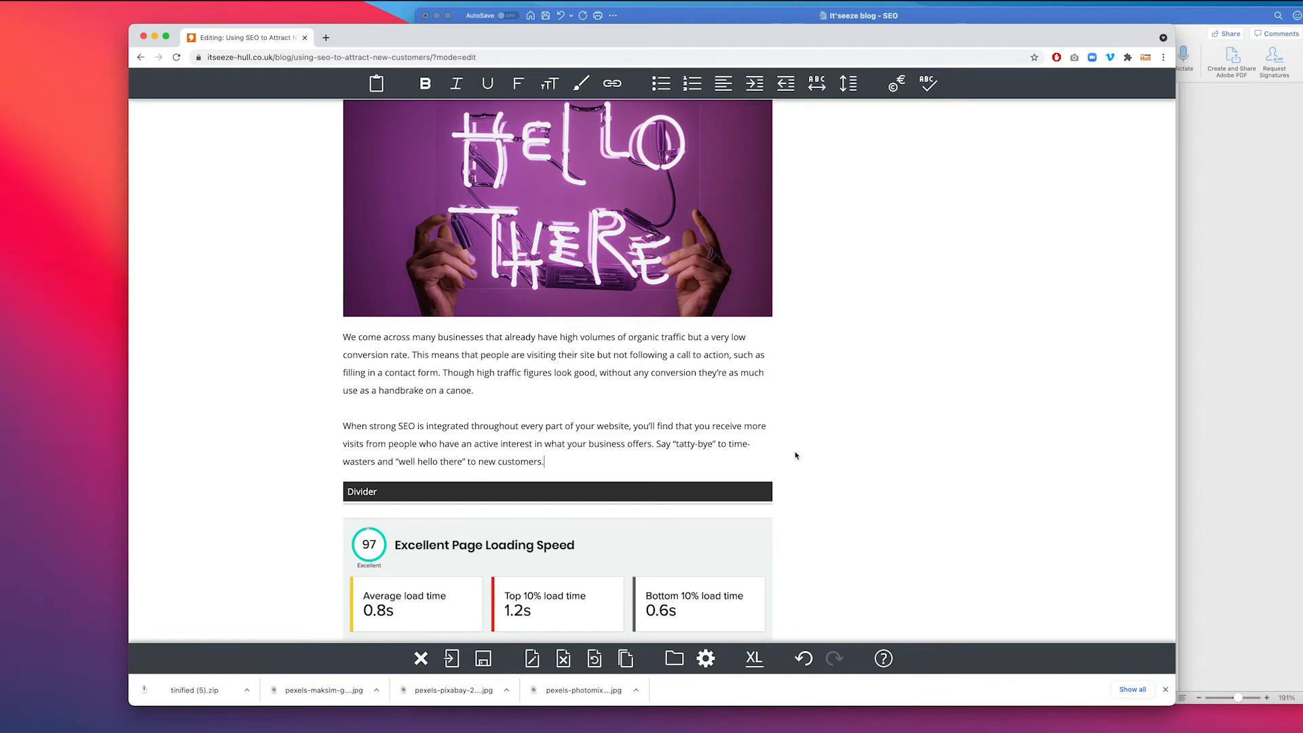
- Delete the "Excellent Page Loading Speed" image above the "The need for speed" heading
scroll(794, 453, "down", 5)
left_click(568, 399)
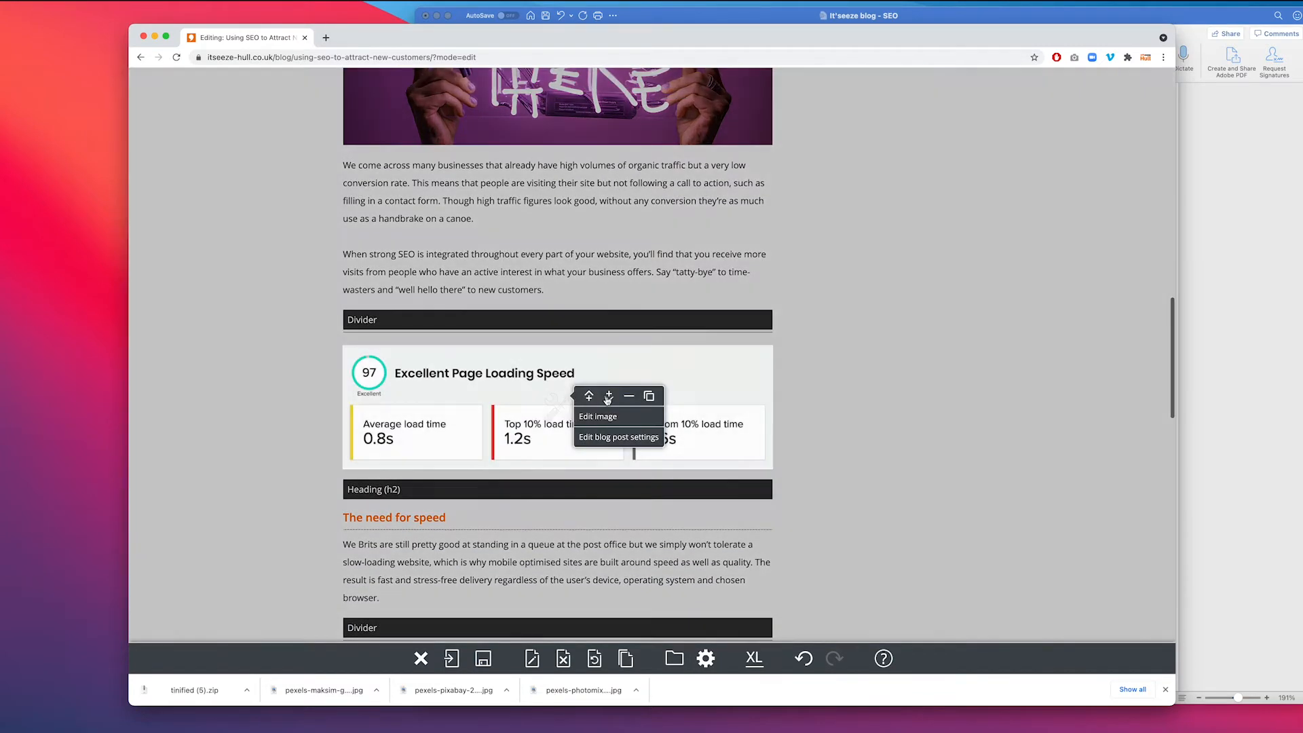
left_click(628, 398)
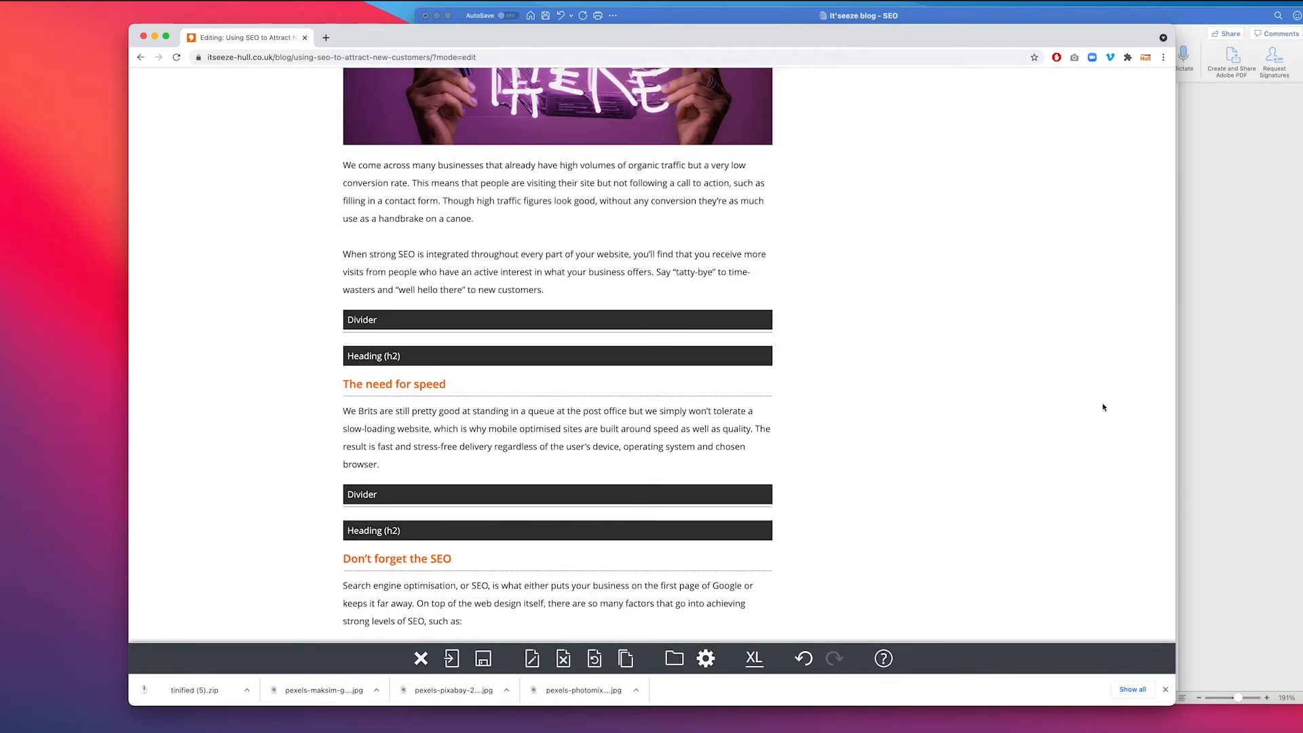
- Copy the "Making content work for your SEO" heading from the Word document and return to the blog editor
left_click(1204, 404)
scroll(834, 441, "down", 3)
left_click_drag(831, 442, 616, 437)
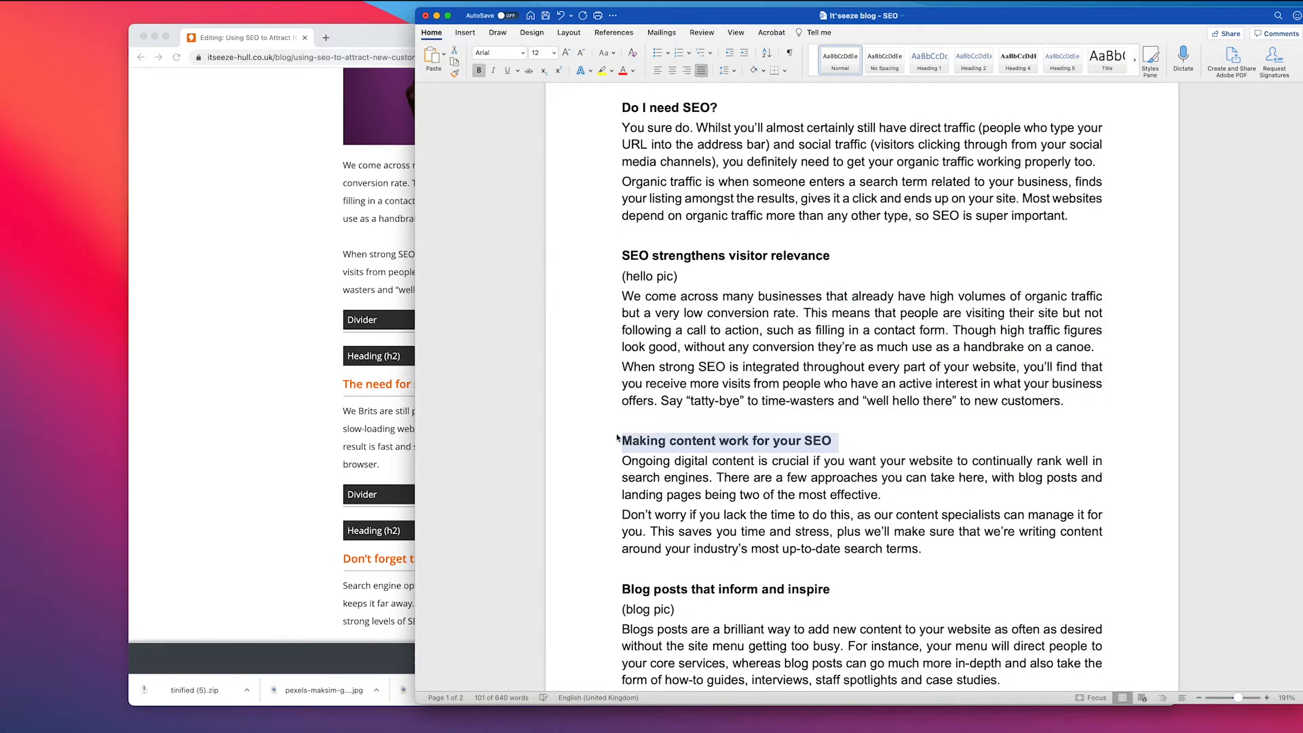
left_click(384, 407)
- Copy the divider element above the "Blog posts that inform and inspire" heading to the editor's clipboard
scroll(840, 232, "down", 10)
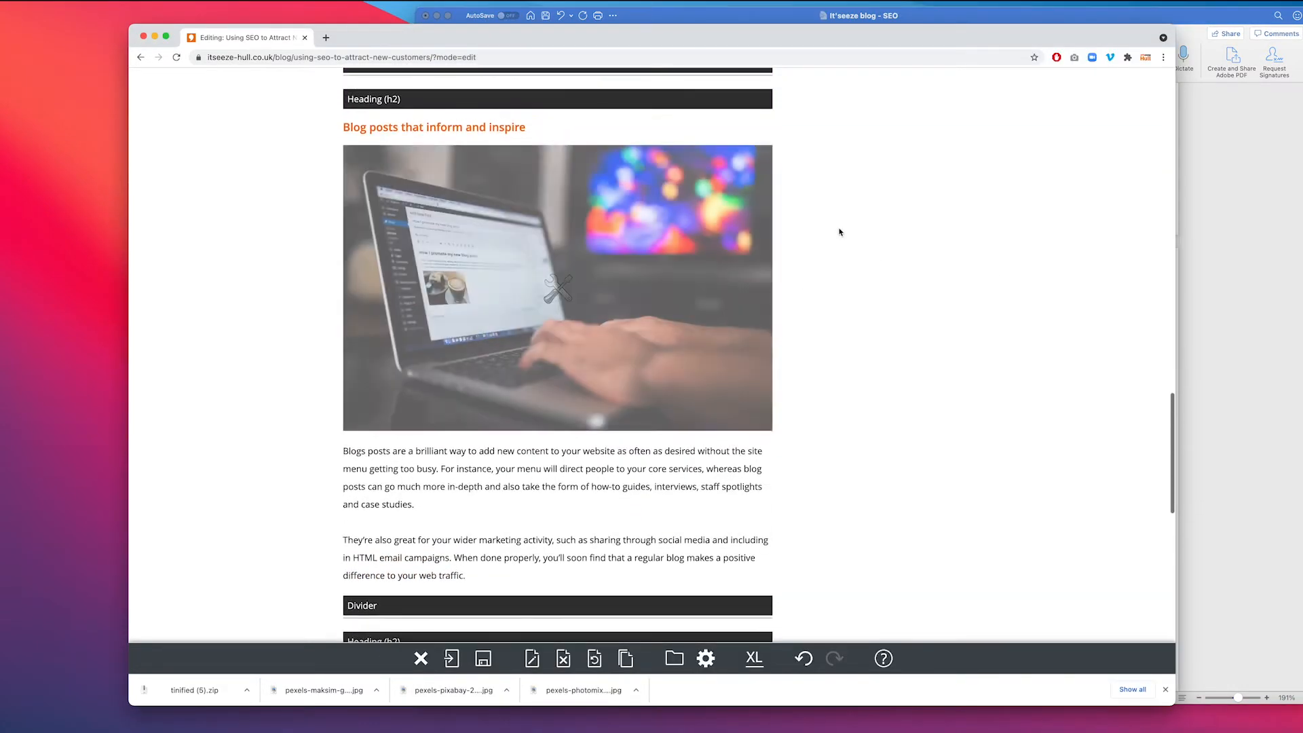
scroll(839, 238, "up", 1)
scroll(839, 238, "down", 2)
scroll(847, 240, "down", 3)
scroll(847, 240, "up", 4)
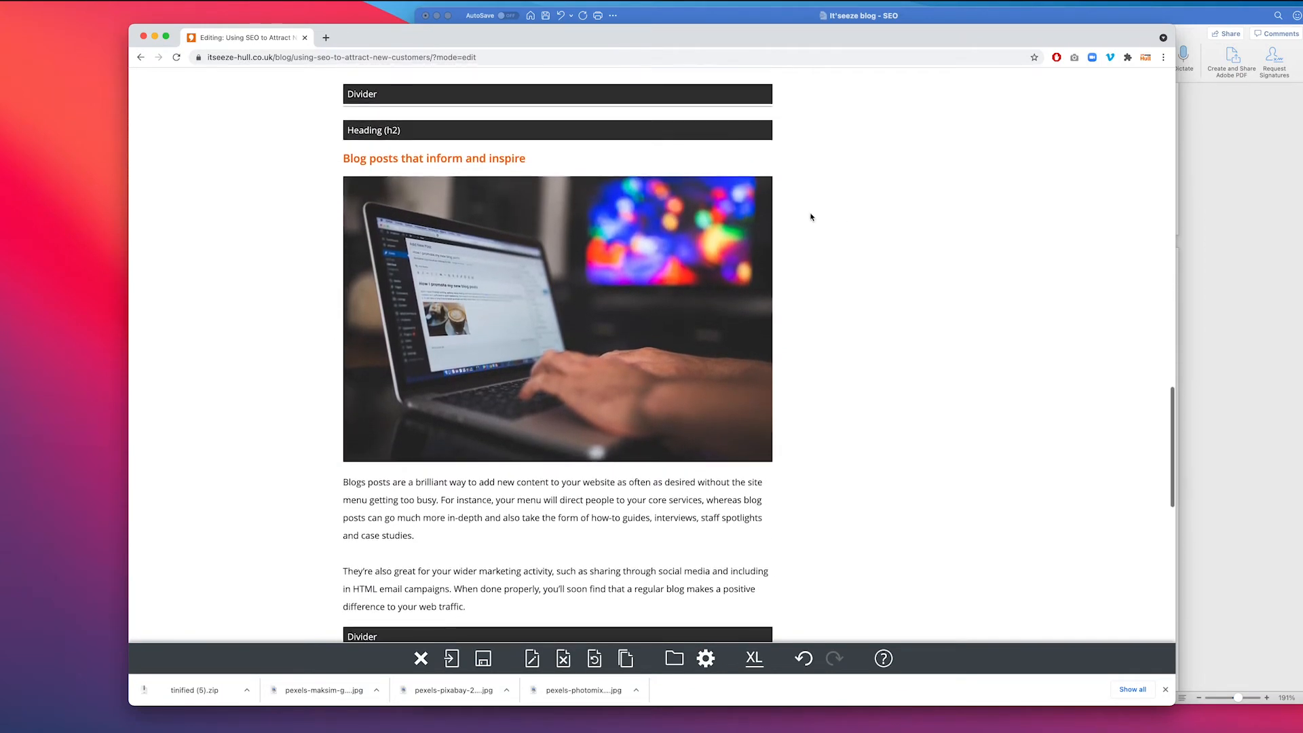
mouse_move(367, 96)
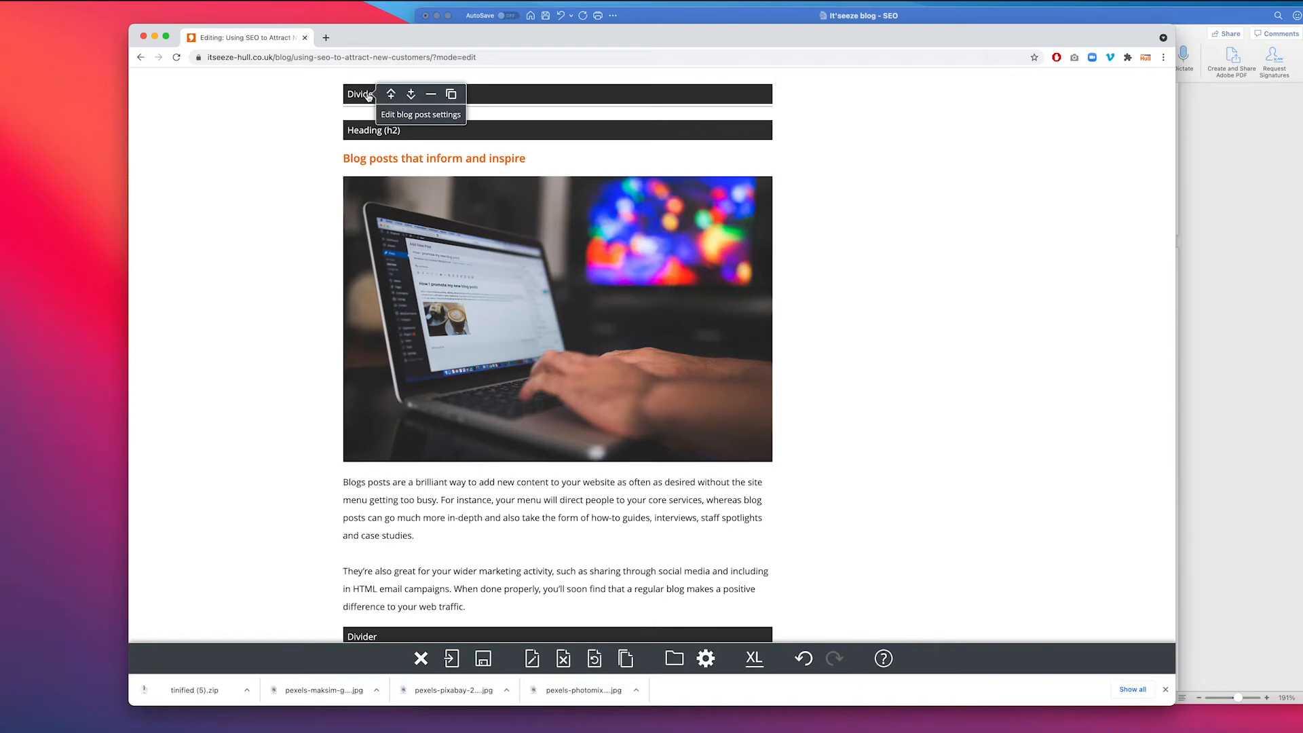
left_click(451, 94)
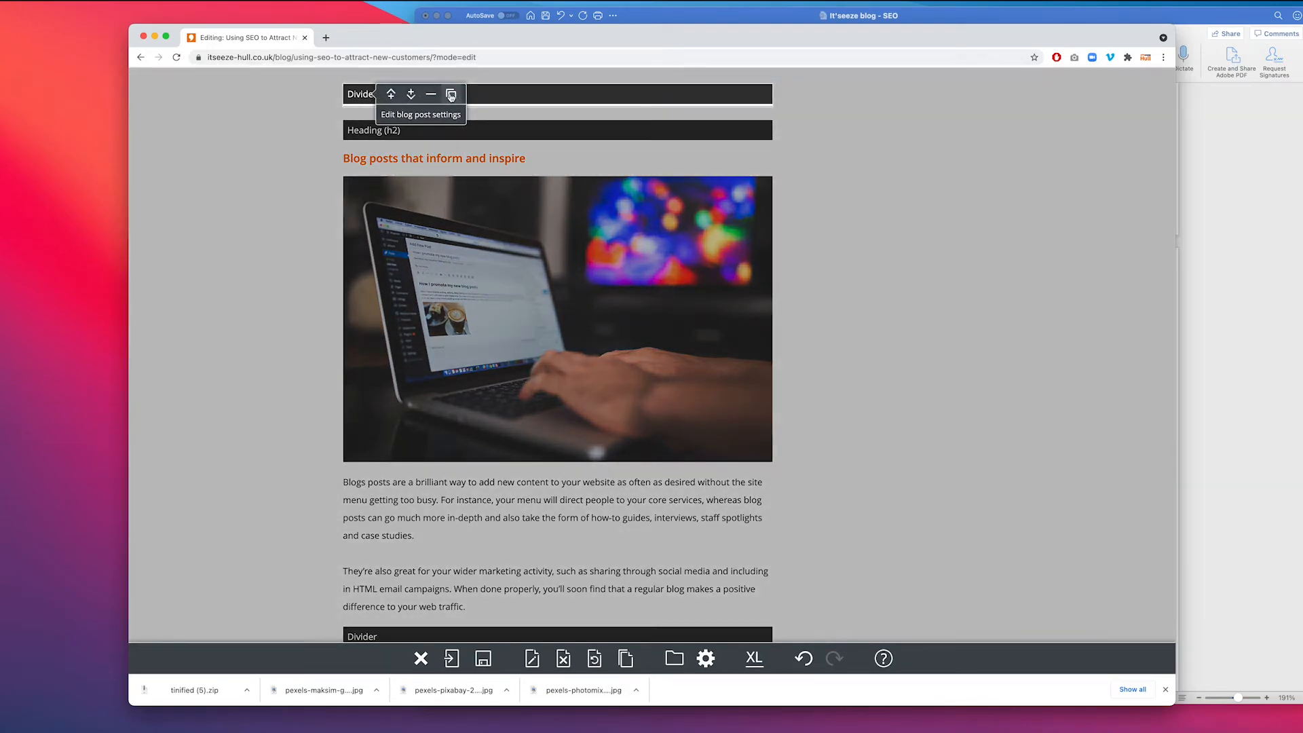
left_click(451, 95)
- Copy the "Blog posts that inform and inspire" heading and the text block under its laptop image to the editor's clipboard
mouse_move(374, 132)
left_click(457, 129)
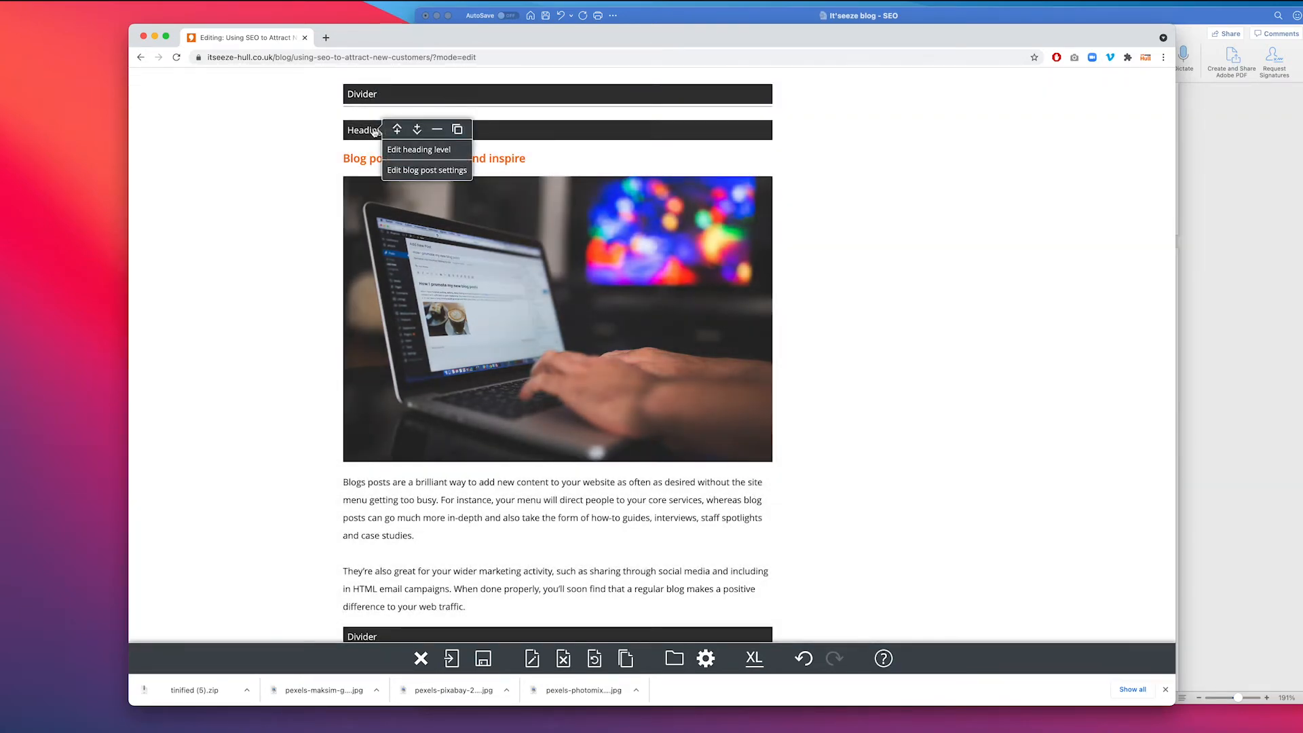
left_click(458, 129)
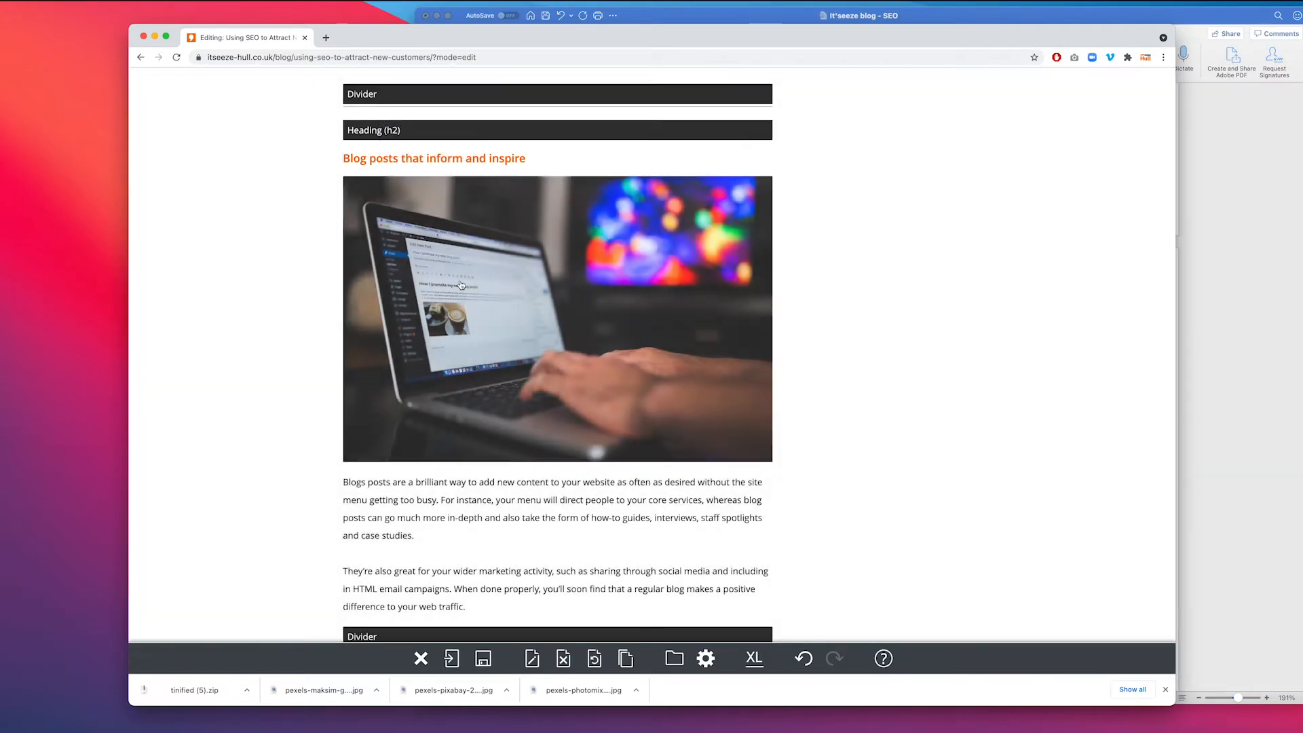
left_click(389, 501)
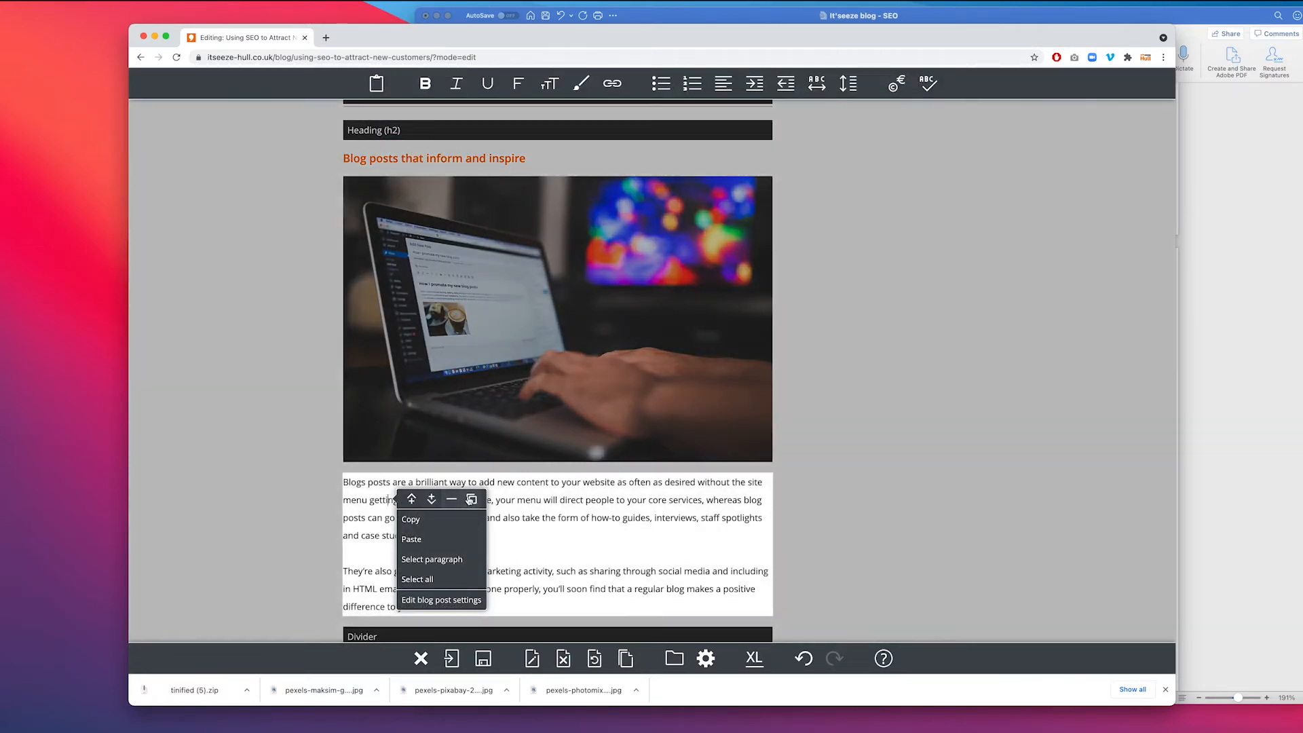
- Insert the copied "Blog posts that inform and inspire" heading and its copied text block above the "Let's talk" heading
scroll(557, 360, "down", 2)
scroll(557, 360, "down", 2)
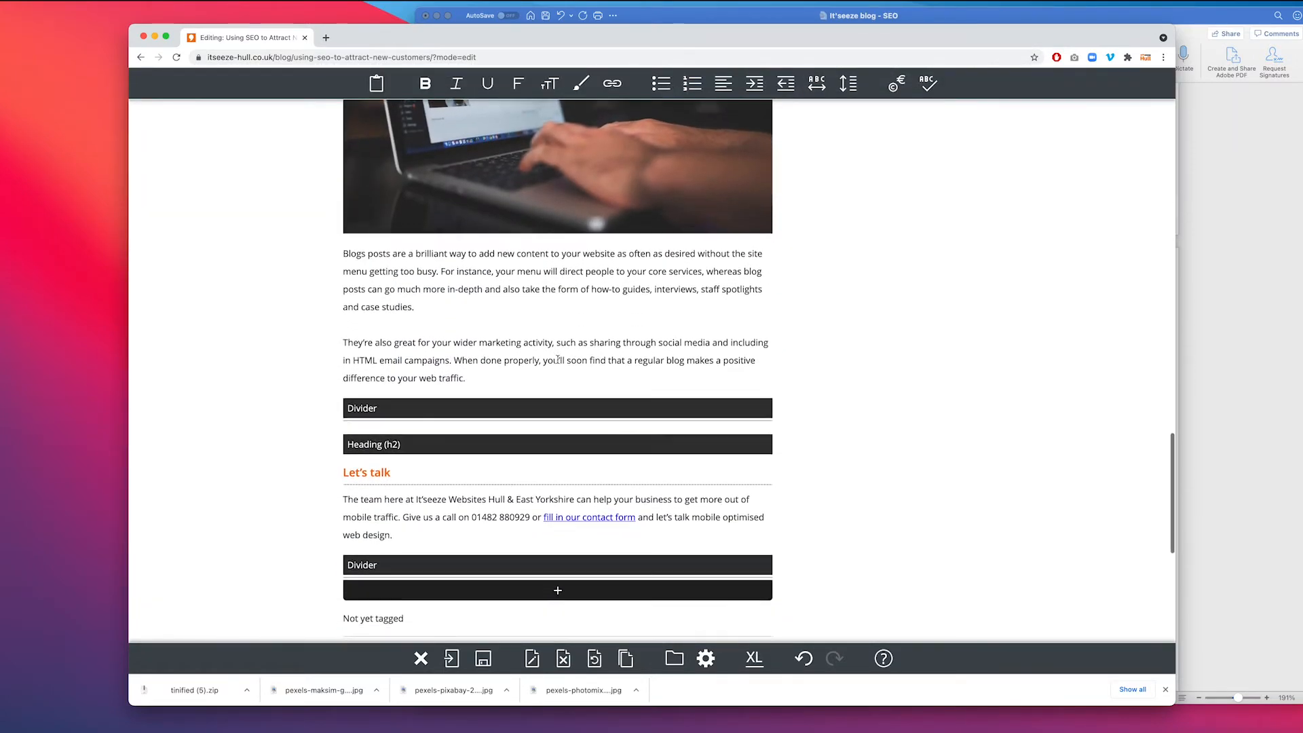
scroll(558, 363, "up", 1)
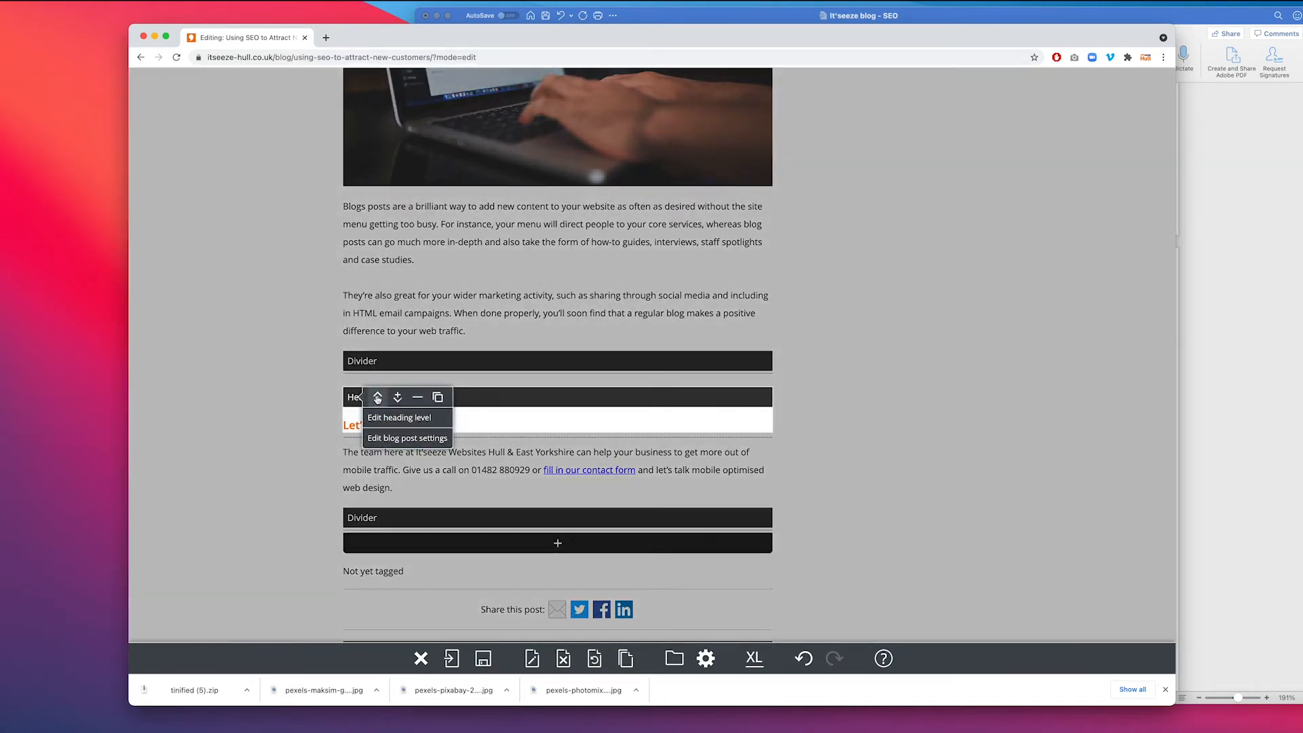
left_click(375, 399)
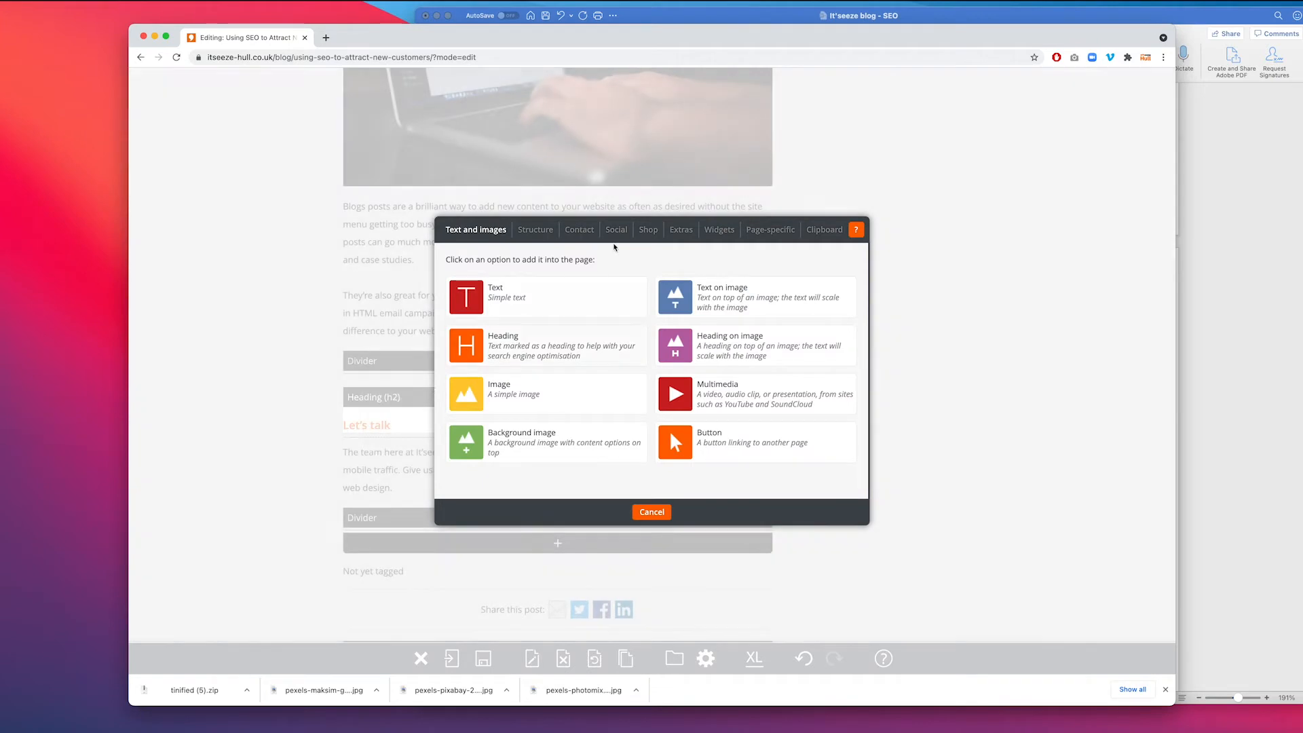
left_click(825, 233)
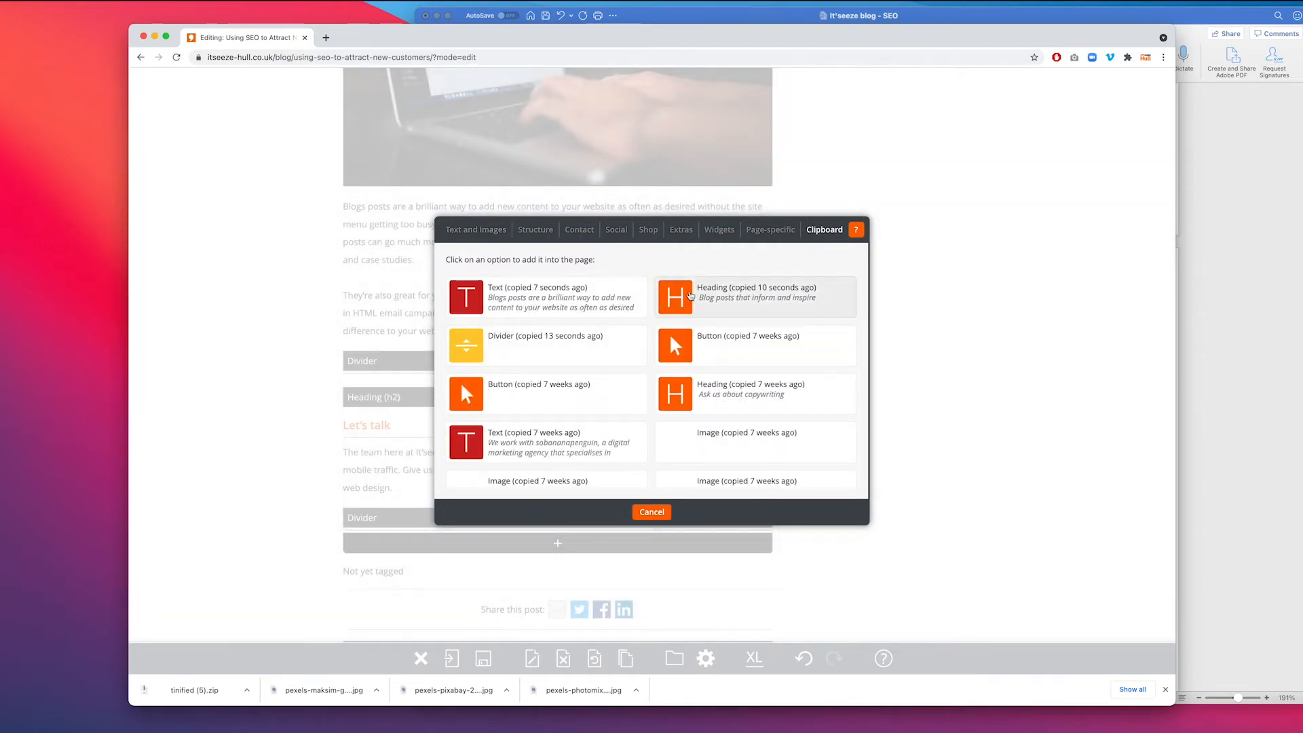
left_click(753, 295)
left_click(402, 453)
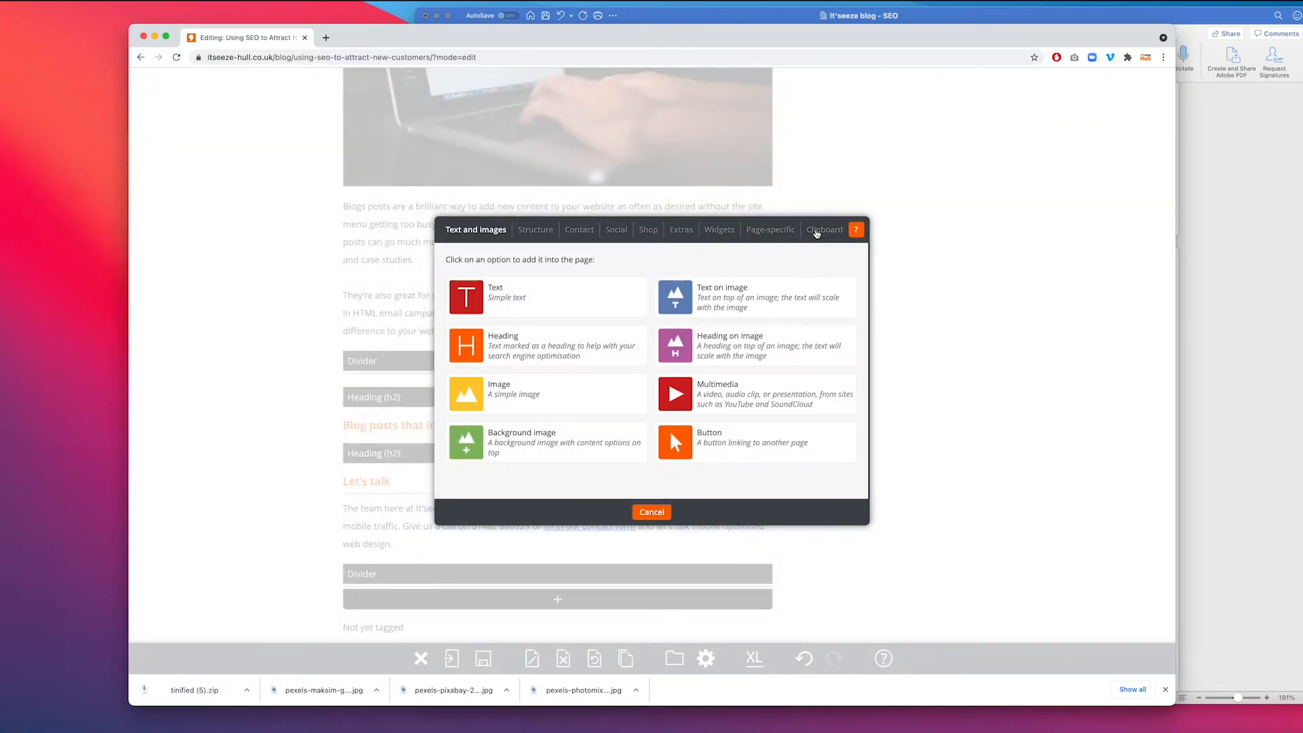
left_click(824, 229)
left_click(477, 299)
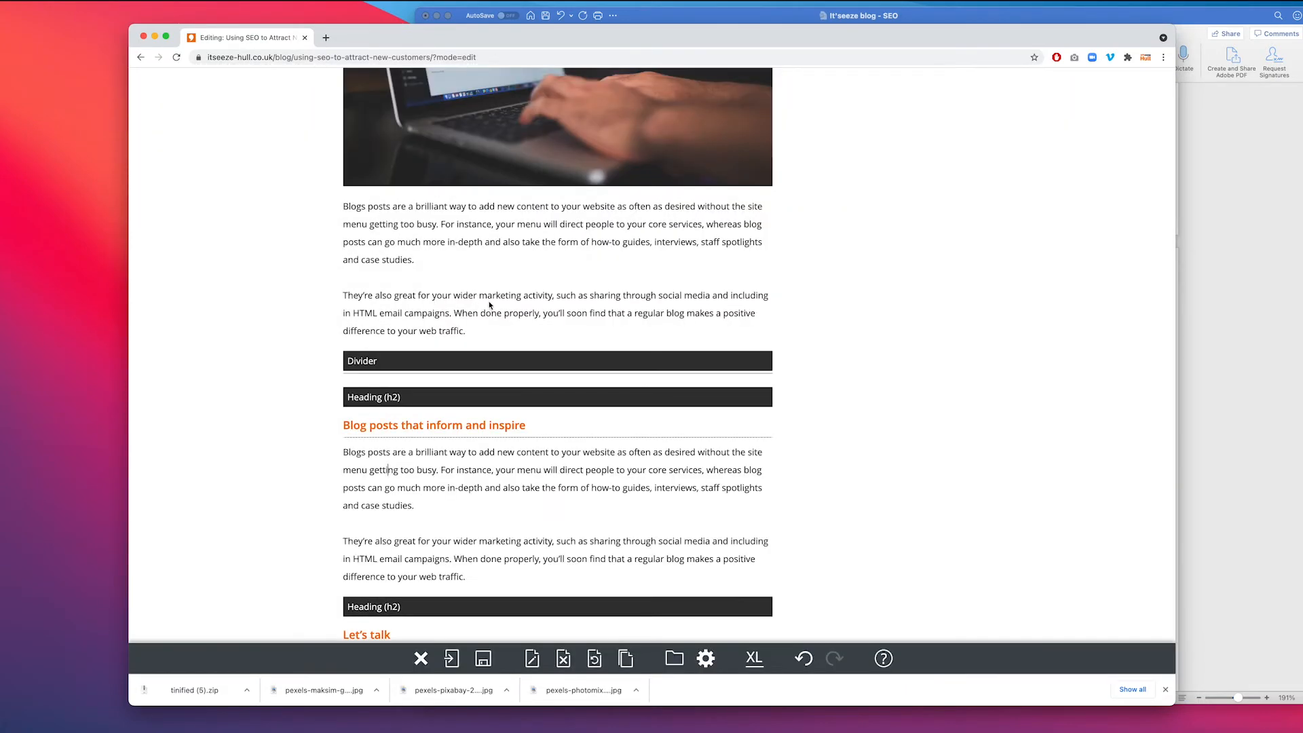
- Insert the copied divider between the duplicated text block and the "Let's talk" heading
left_click(401, 453)
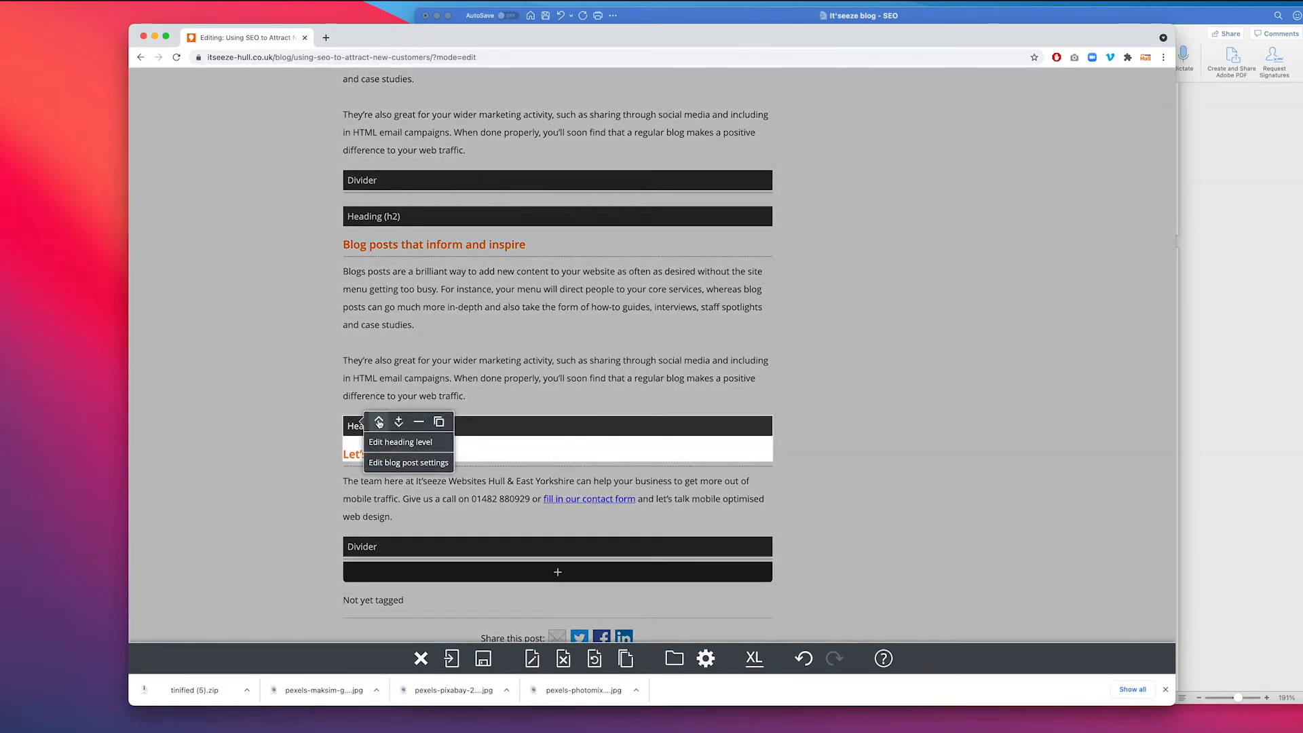
left_click(824, 229)
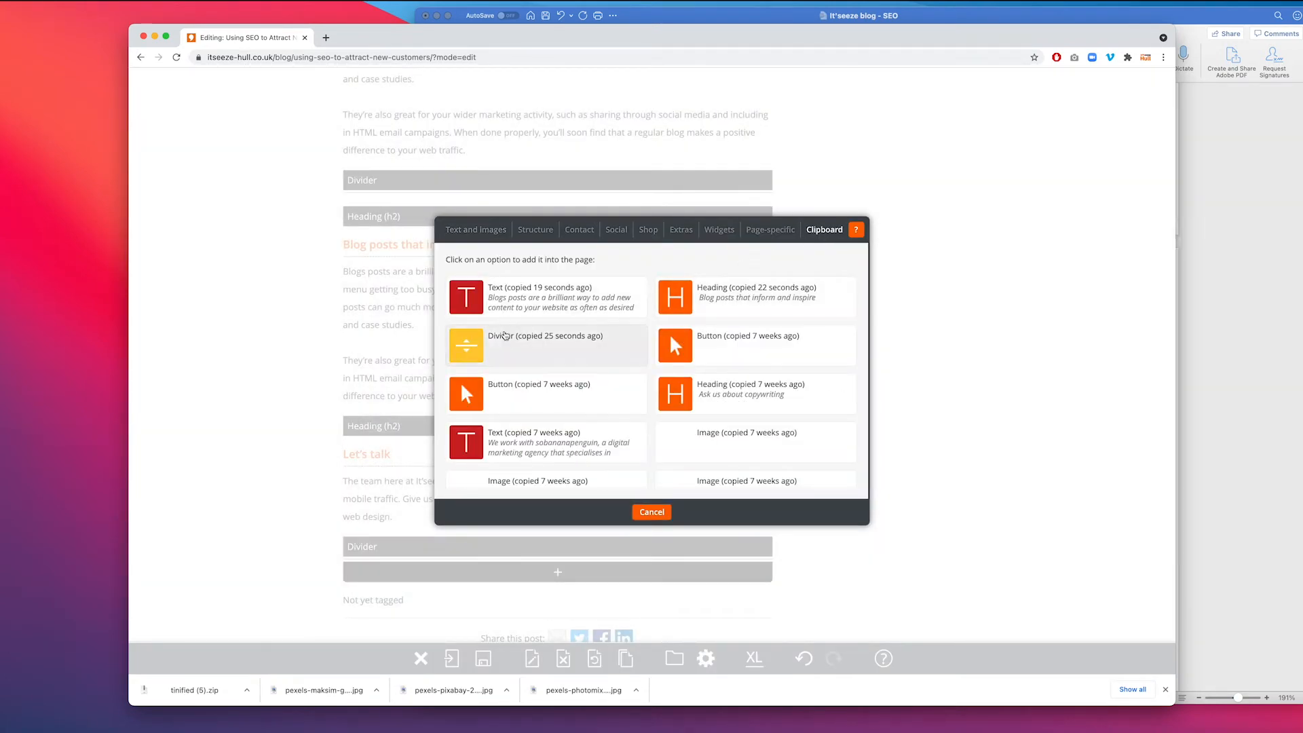
left_click(484, 337)
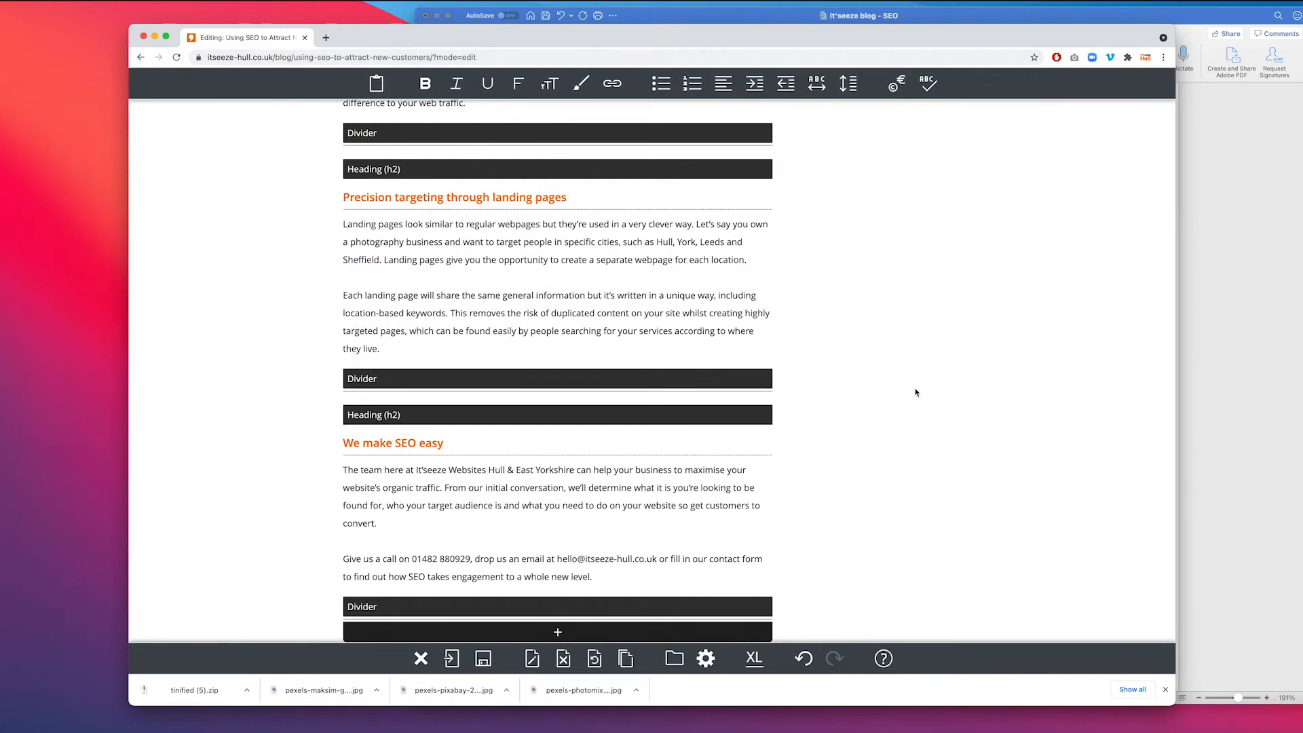
- Link the words "fill in our contact form" in the "We make SEO easy" text to the site's Contact page
scroll(915, 392, "down", 5)
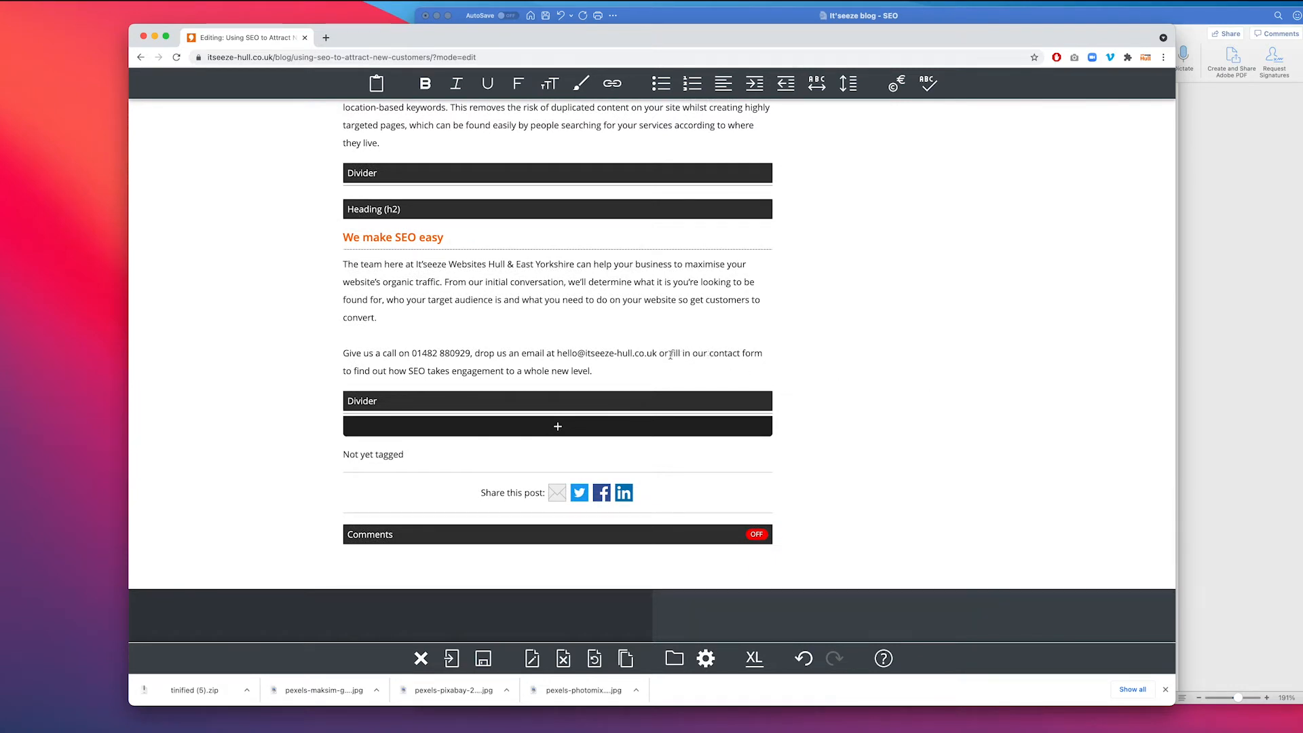
left_click_drag(670, 353, 761, 353)
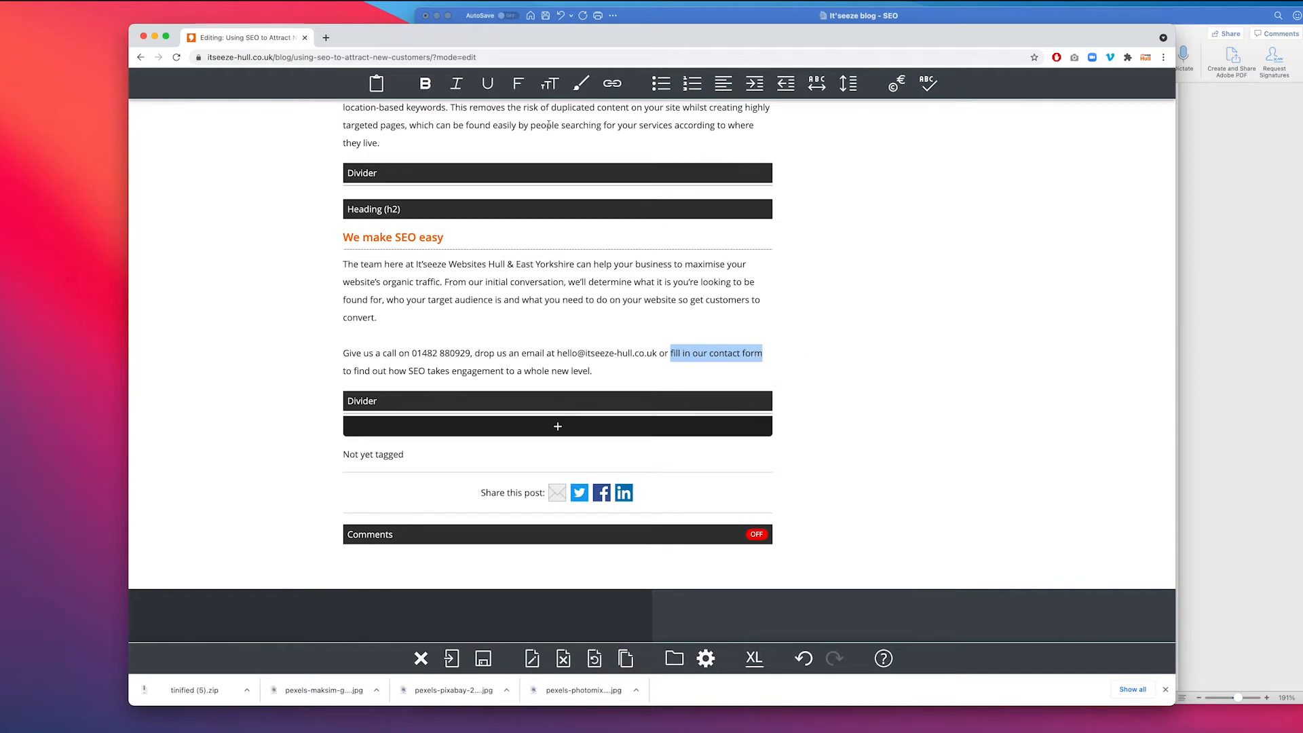
left_click(612, 85)
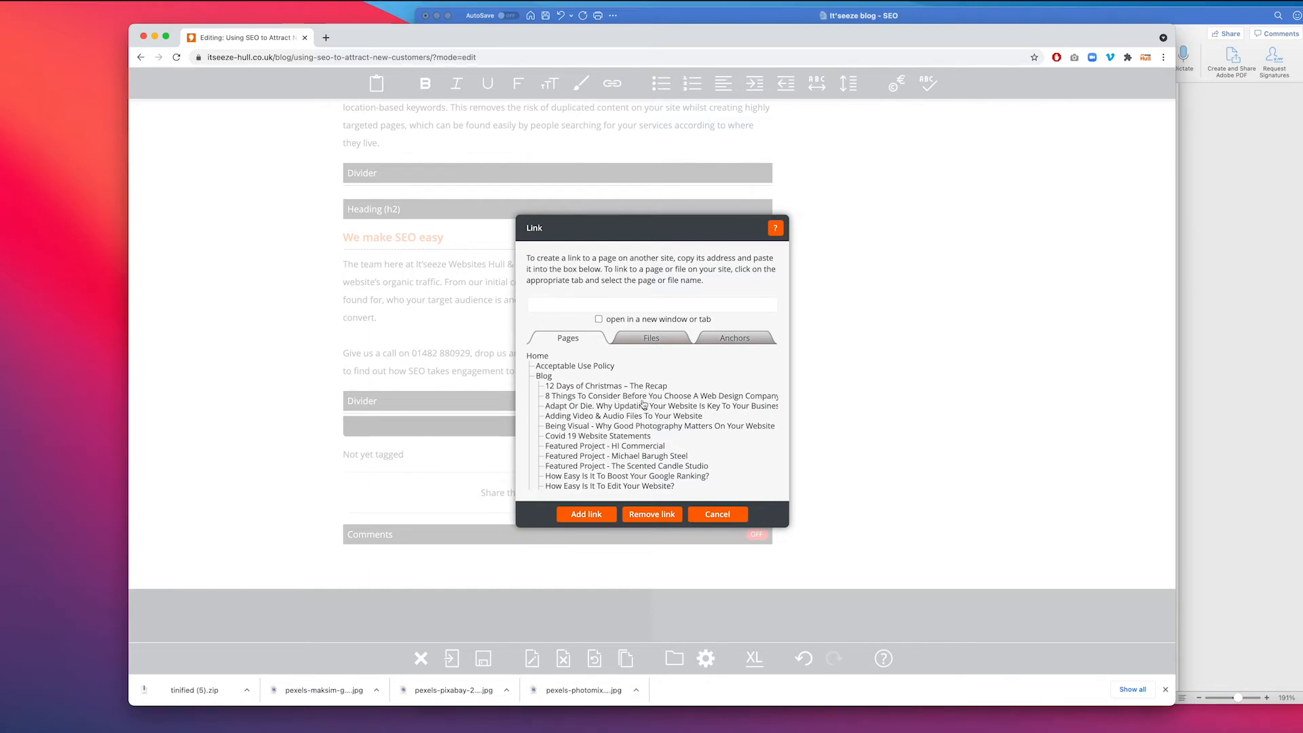
scroll(632, 403, "down", 15)
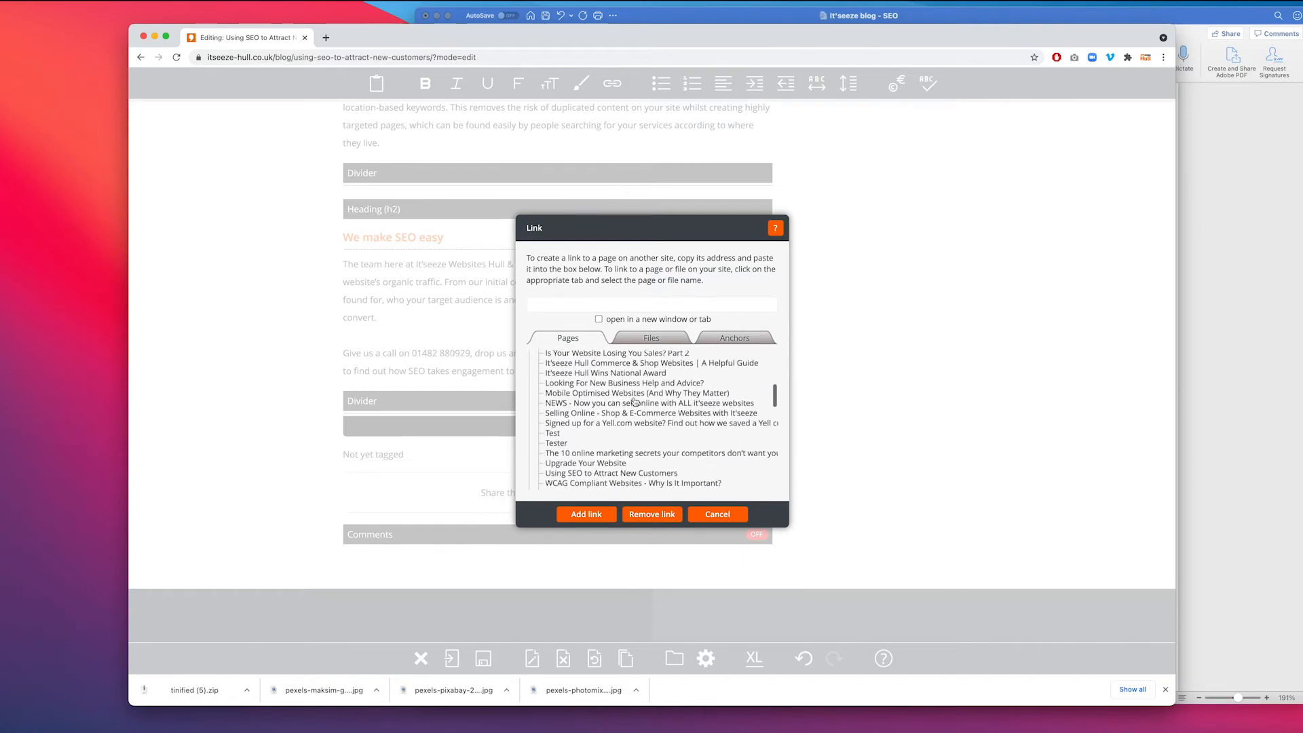
scroll(634, 402, "down", 4)
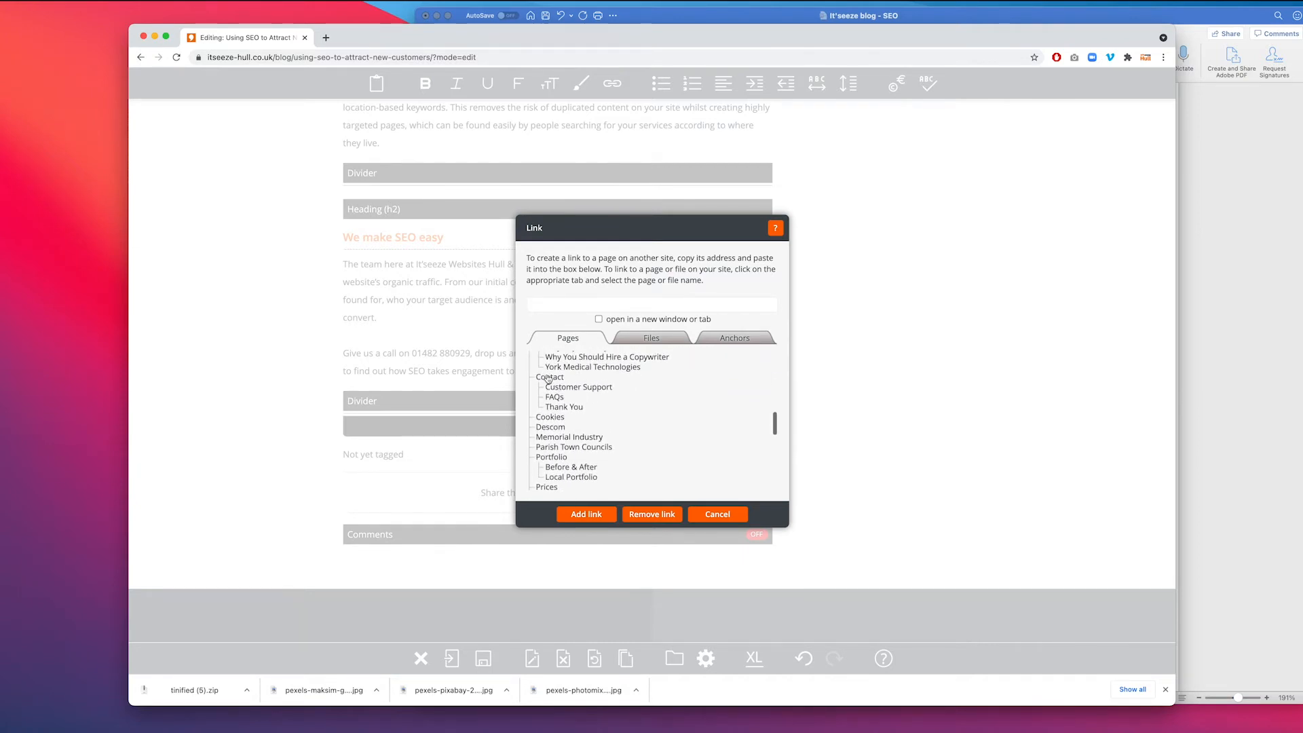
left_click(549, 378)
left_click(590, 517)
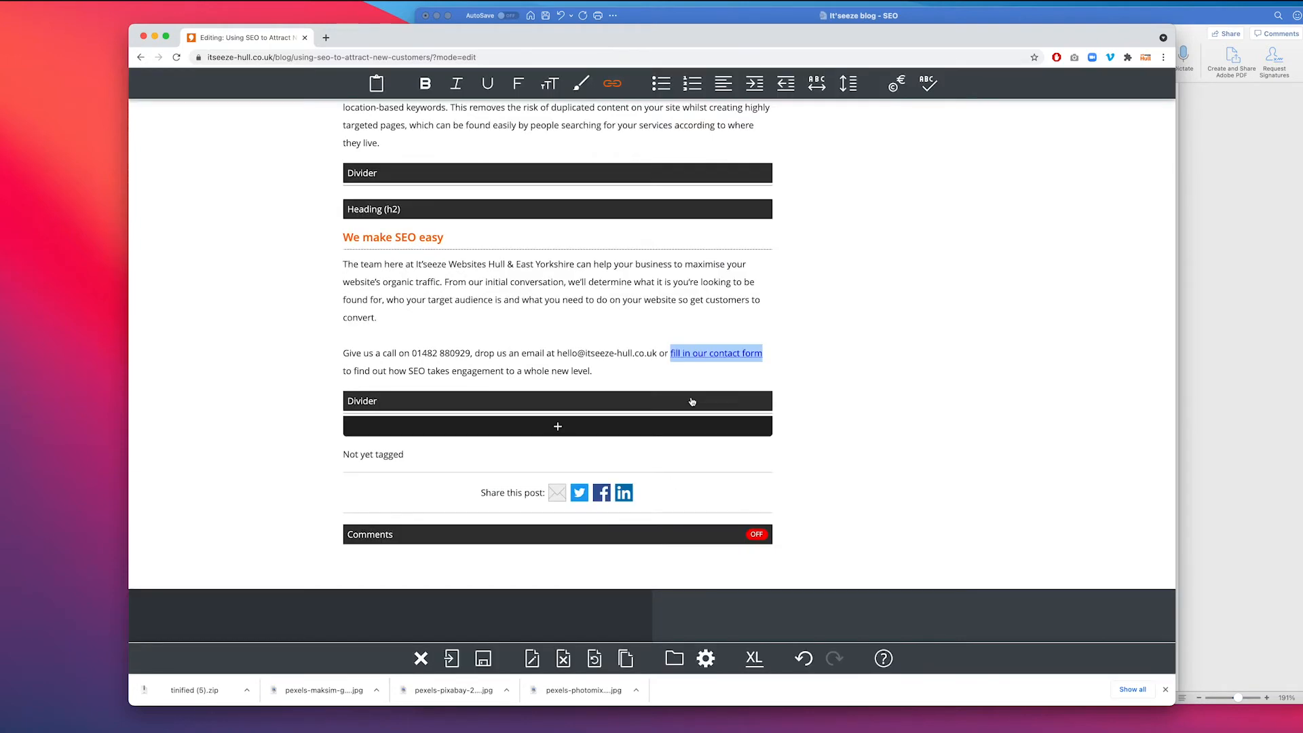
left_click(779, 380)
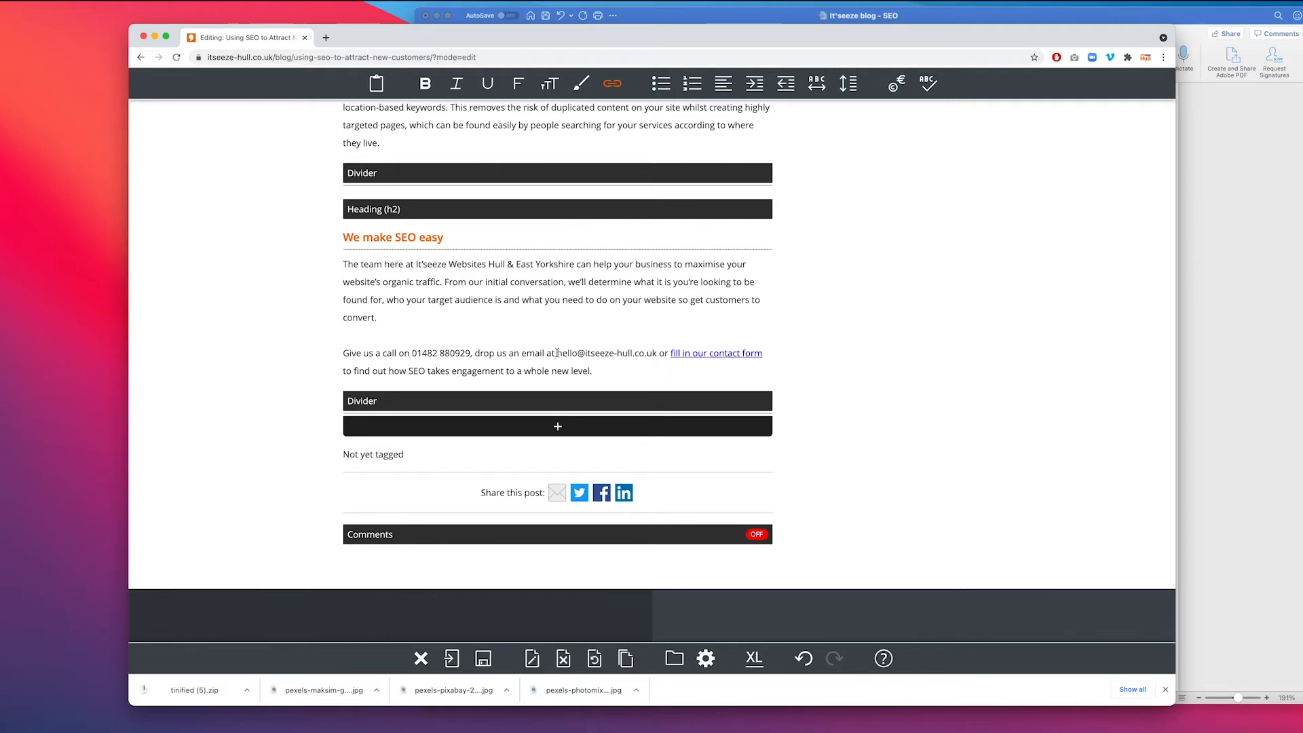
- Turn the e-mail address in the "We make SEO easy" text into a mailto: link to that same address
left_click_drag(557, 352, 656, 352)
key("super+c")
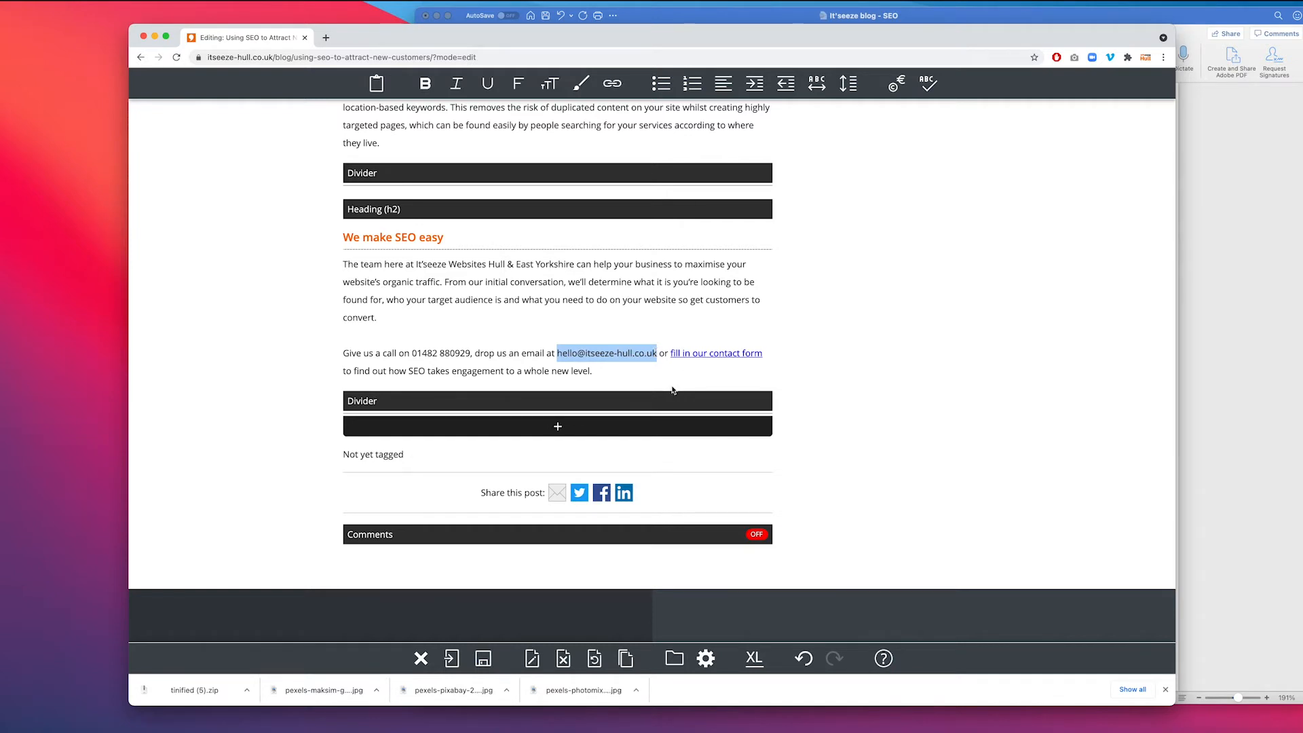
left_click(617, 84)
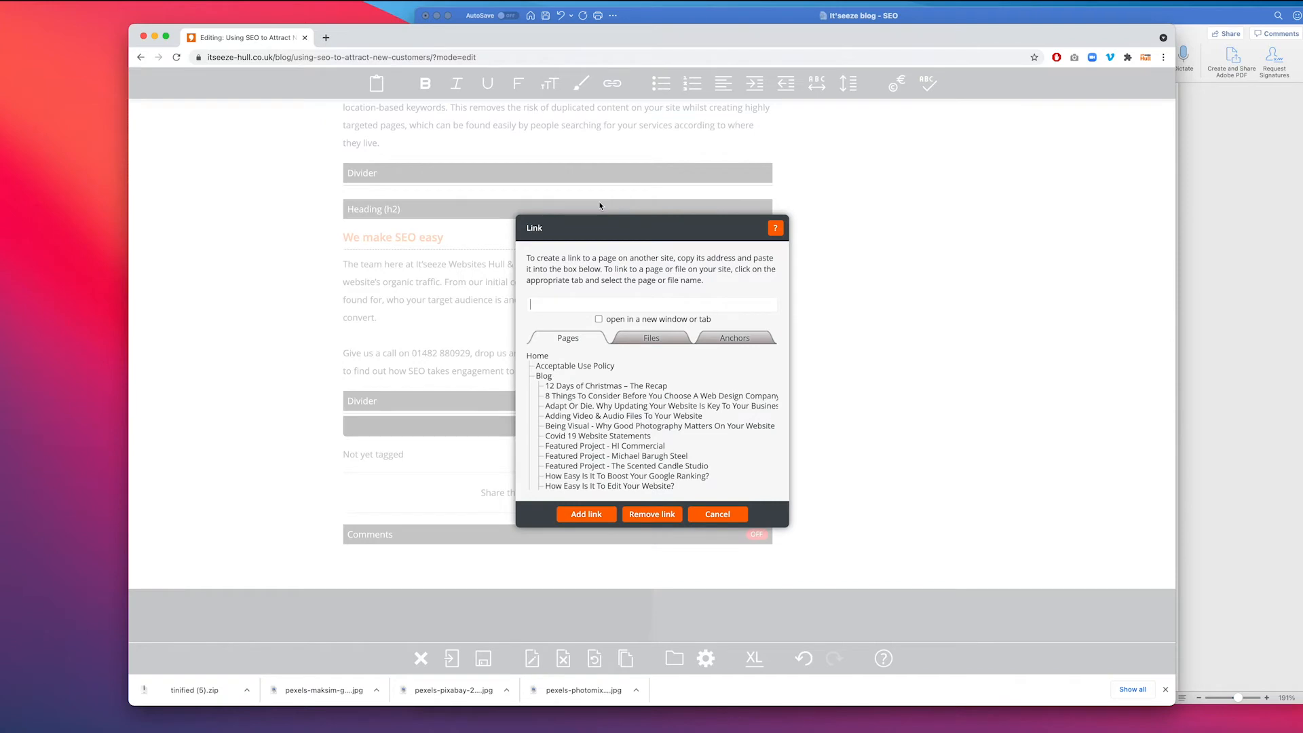
type("mailto:")
key("super+v")
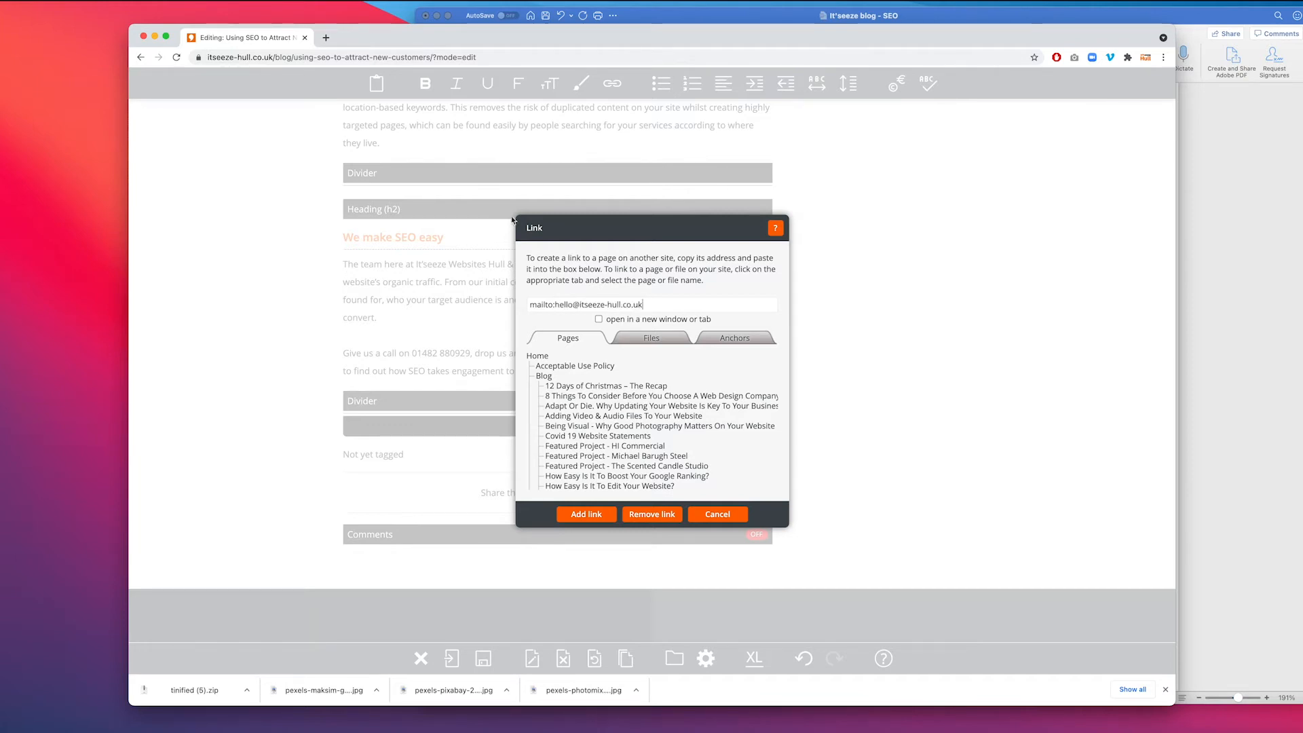
left_click(588, 514)
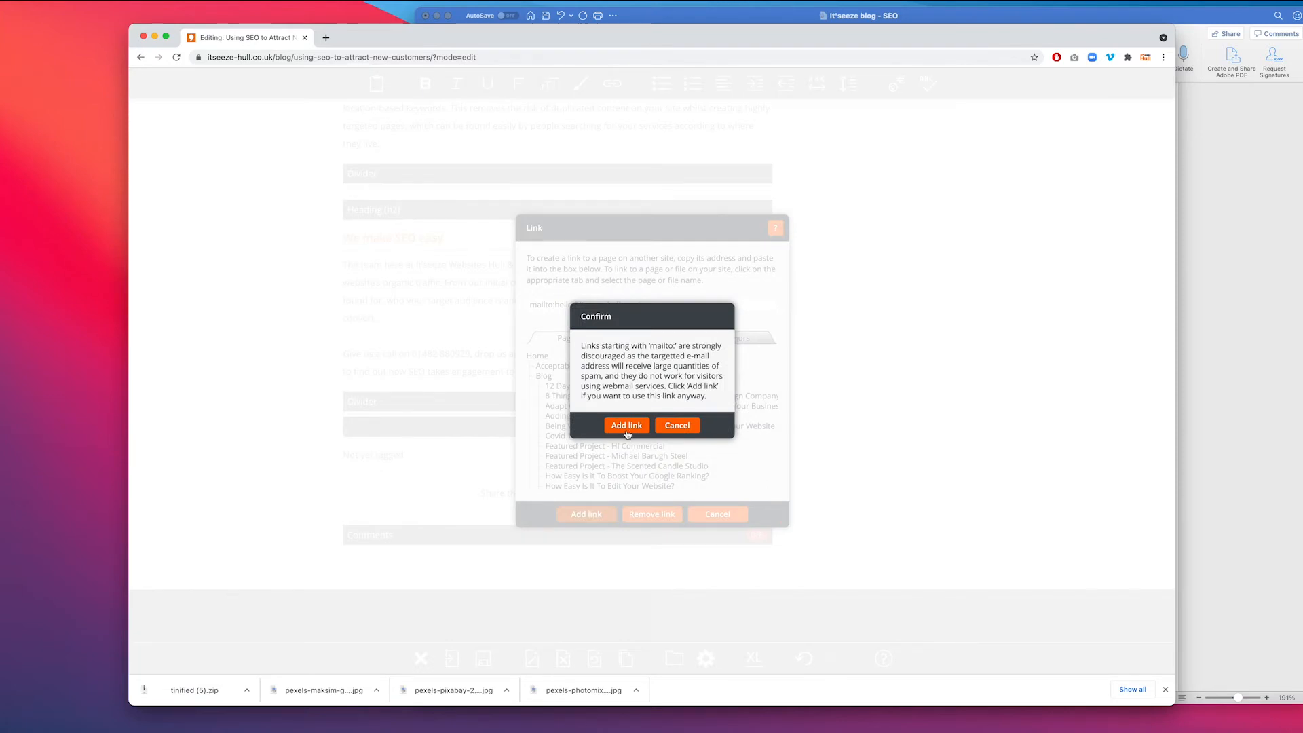
left_click(626, 426)
left_click(710, 386)
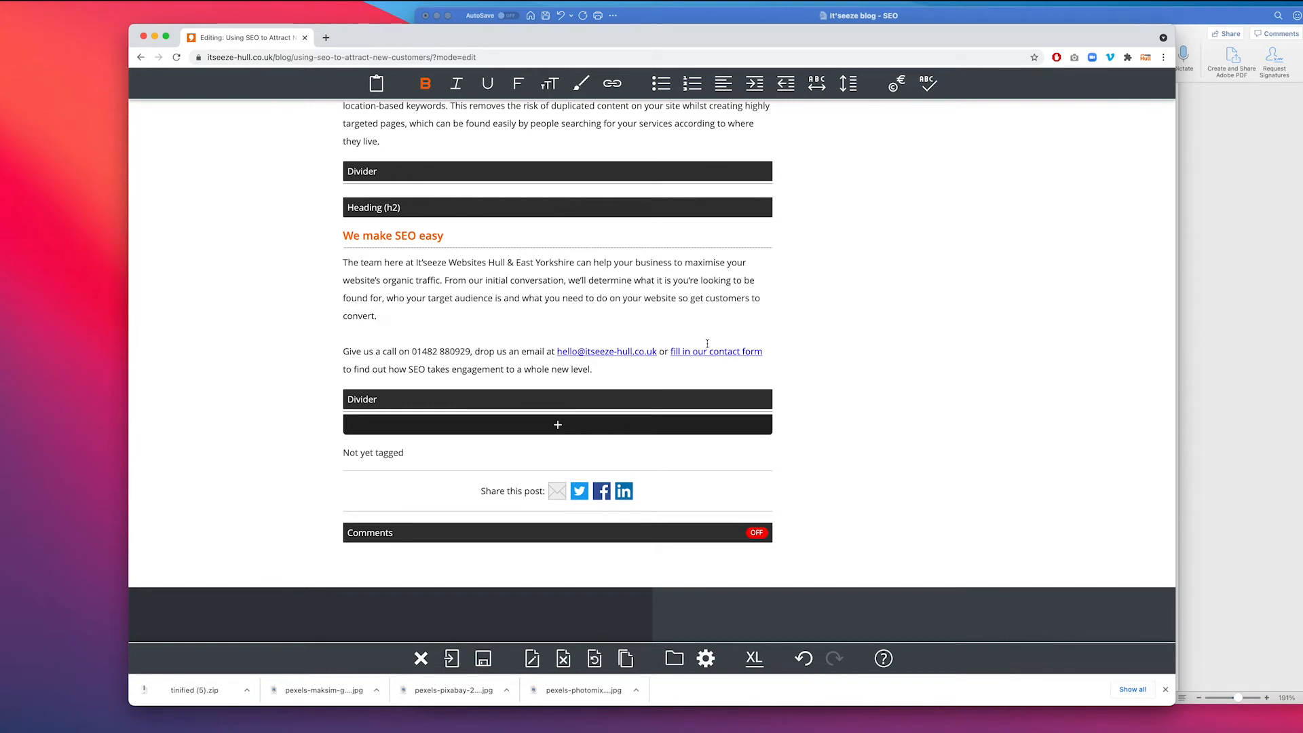
- Review the finished blog post from the end back to its banner and save the page
scroll(818, 351, "up", 3)
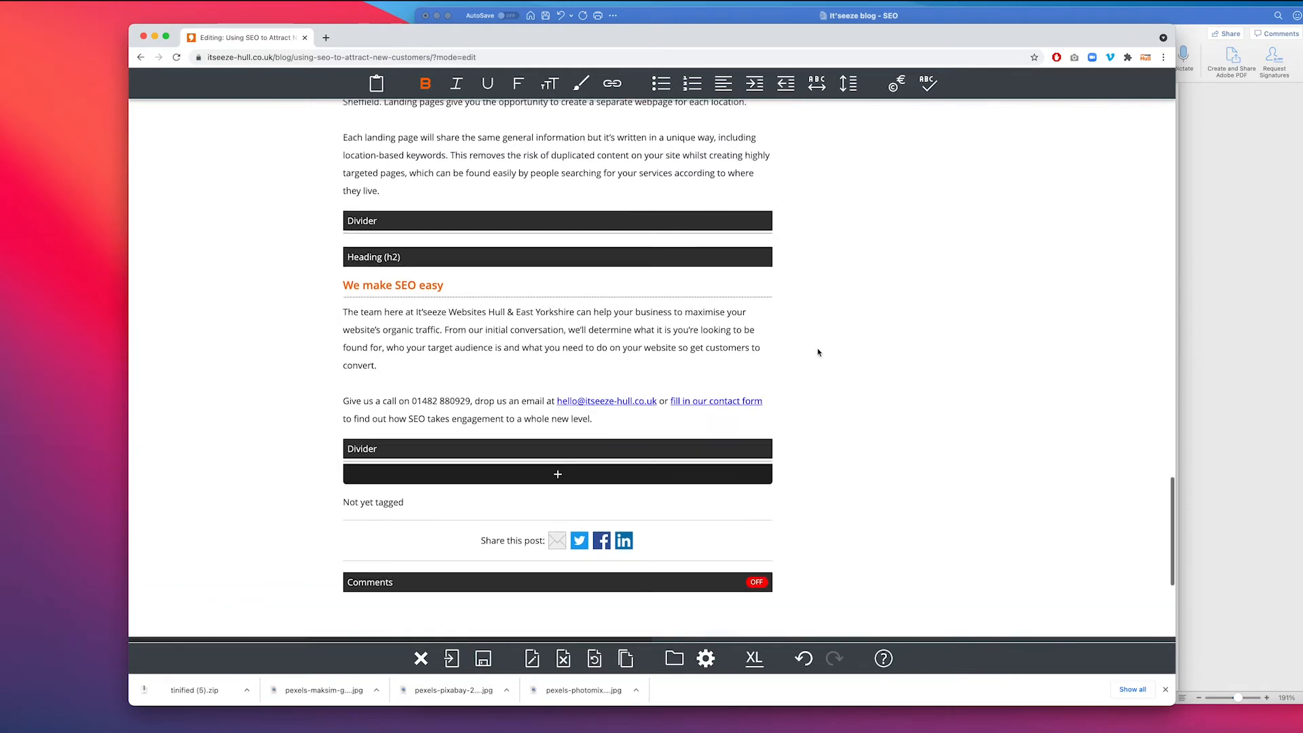
scroll(822, 355, "up", 12)
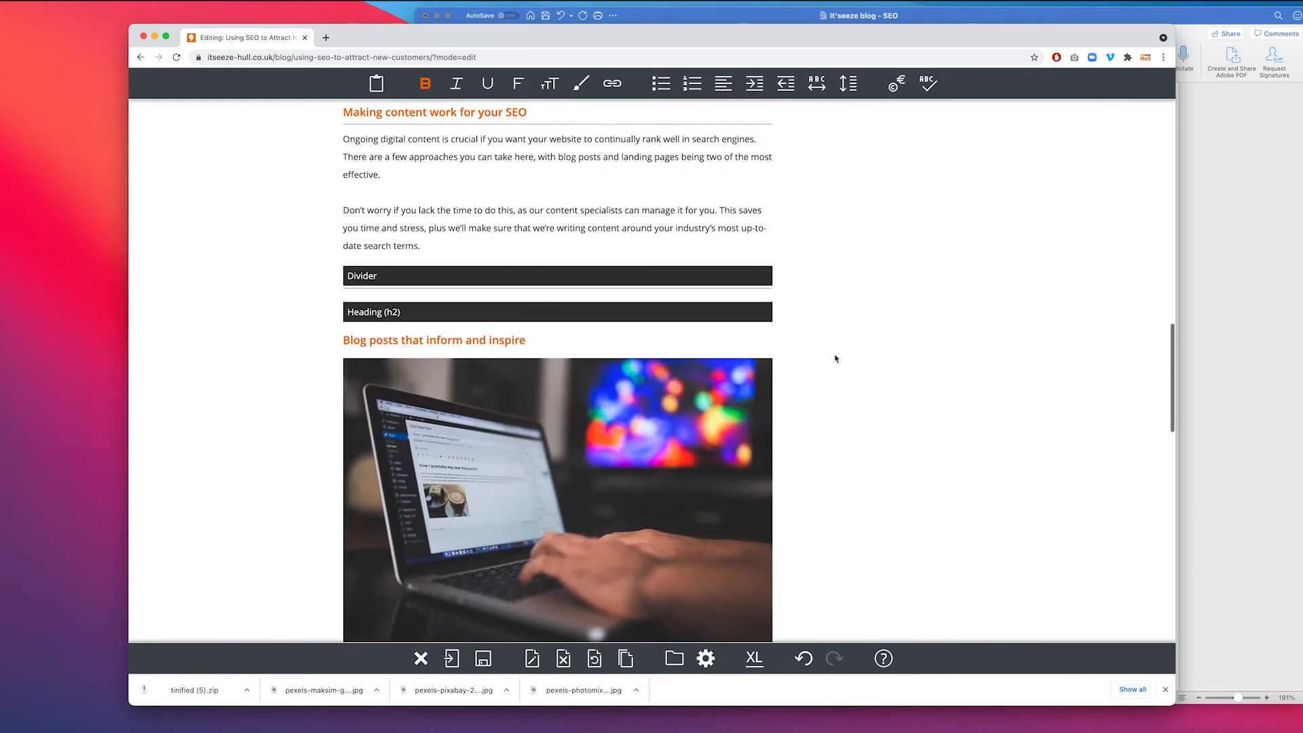
scroll(835, 358, "up", 10)
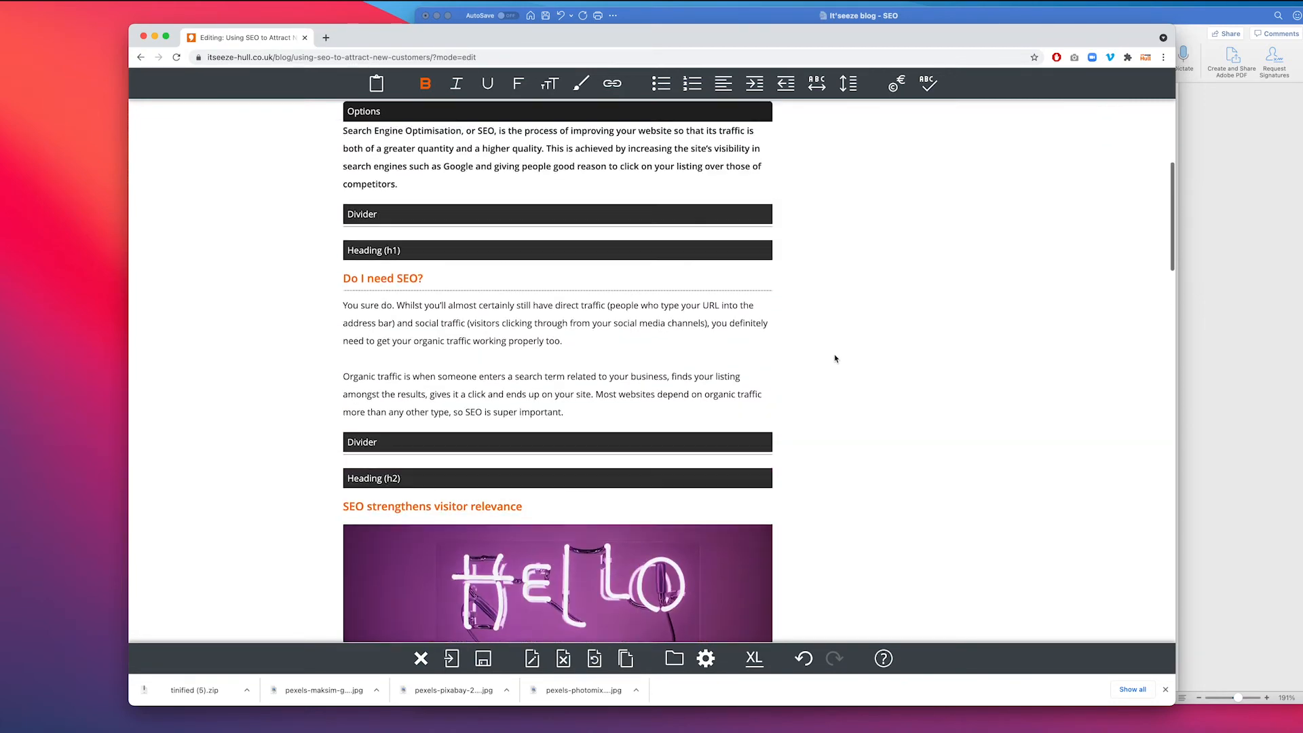
scroll(835, 359, "up", 5)
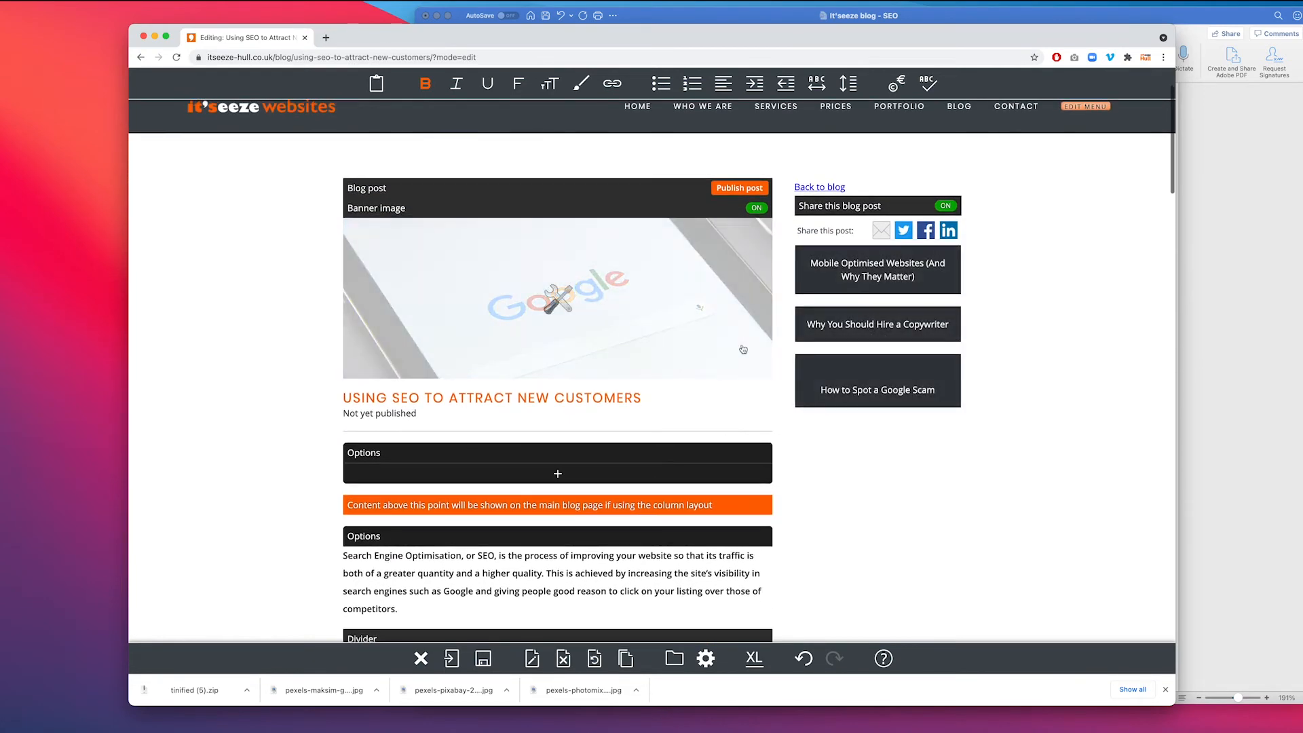
scroll(743, 348, "down", 3)
left_click(480, 659)
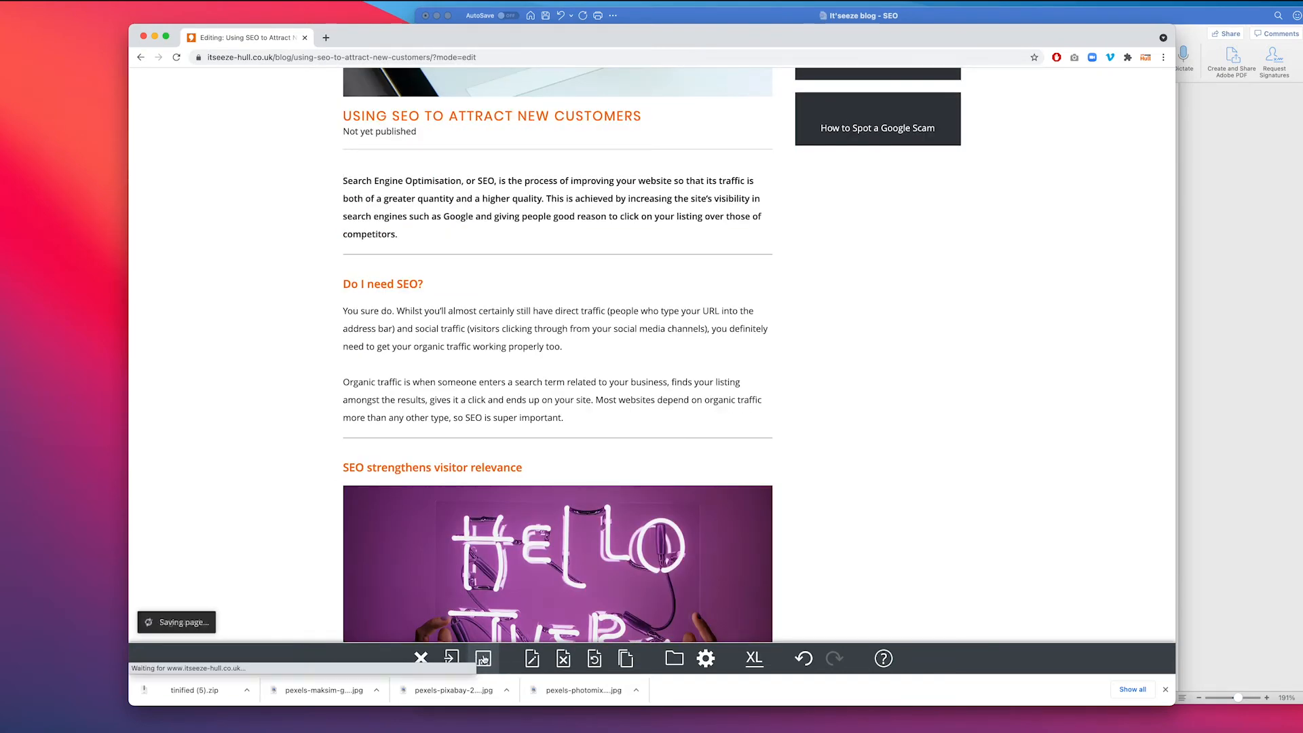
- Insert a multimedia element below the text block under the "Do I need SEO?" heading
scroll(874, 501, "up", 5)
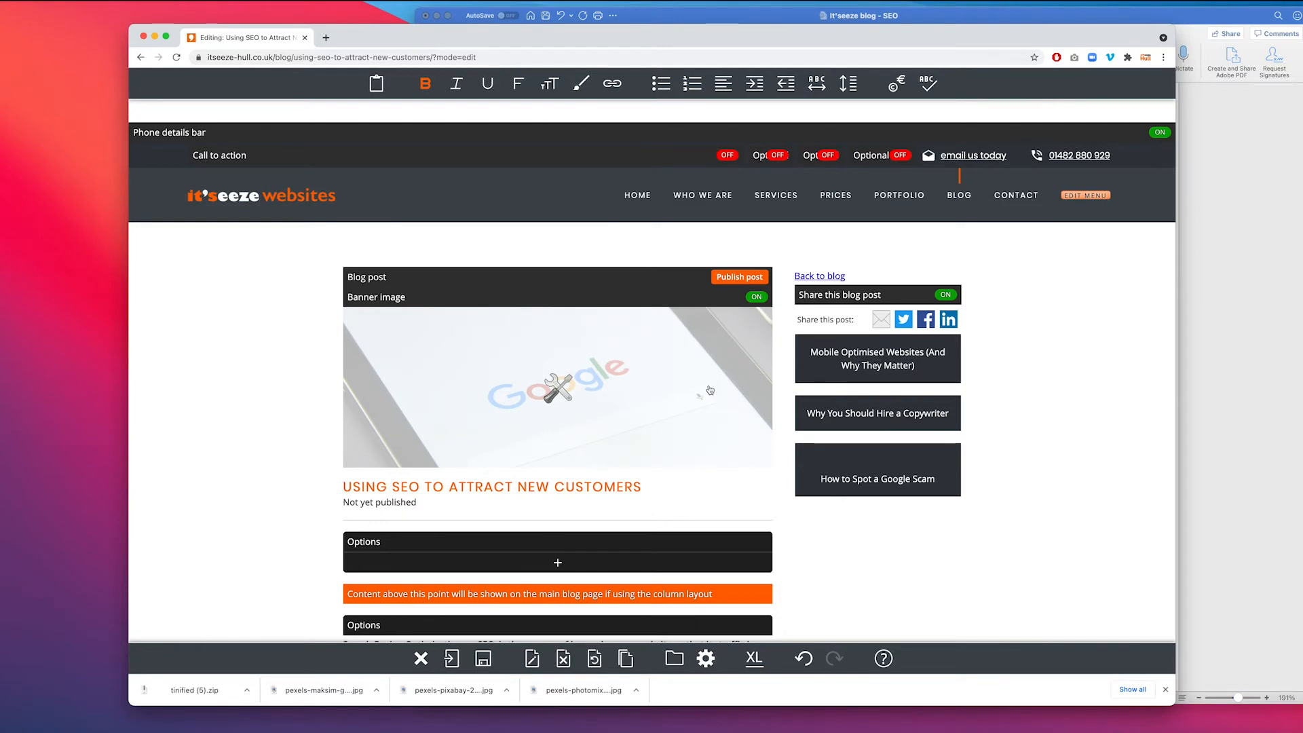
scroll(706, 387, "down", 5)
scroll(681, 323, "down", 5)
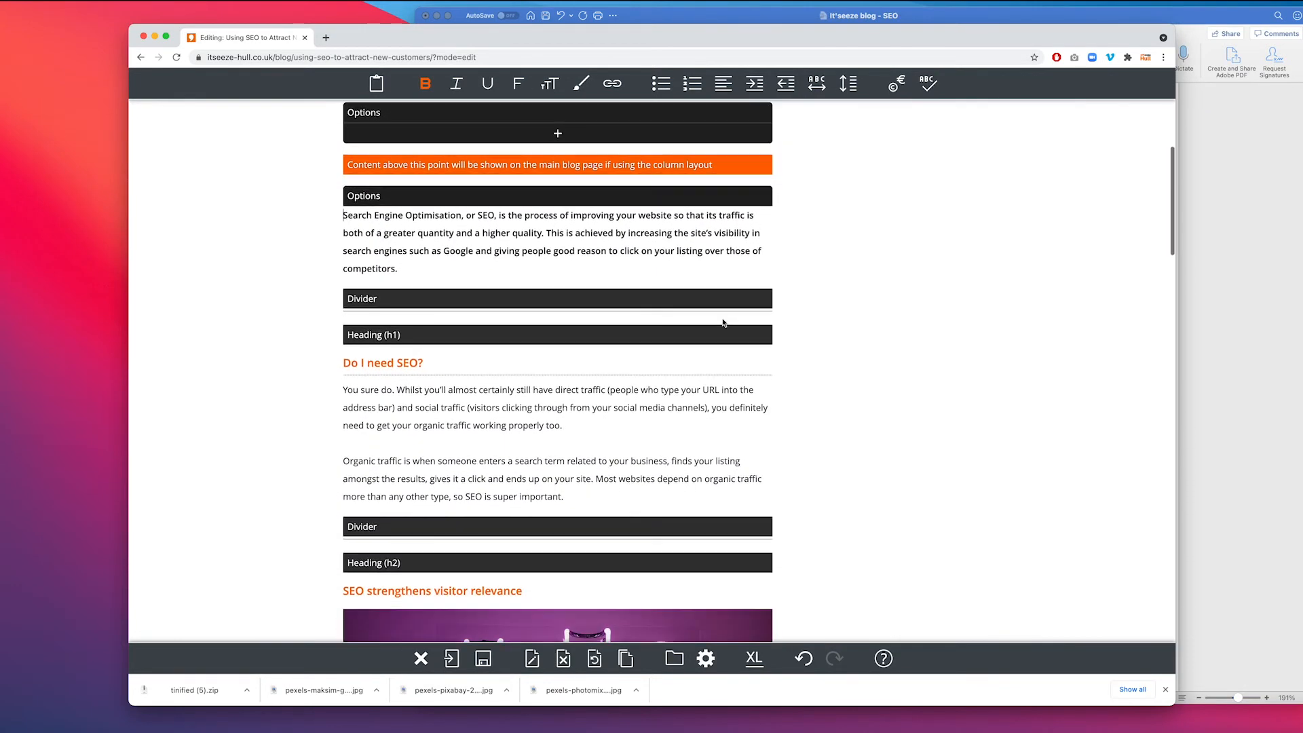
scroll(855, 328, "up", 1)
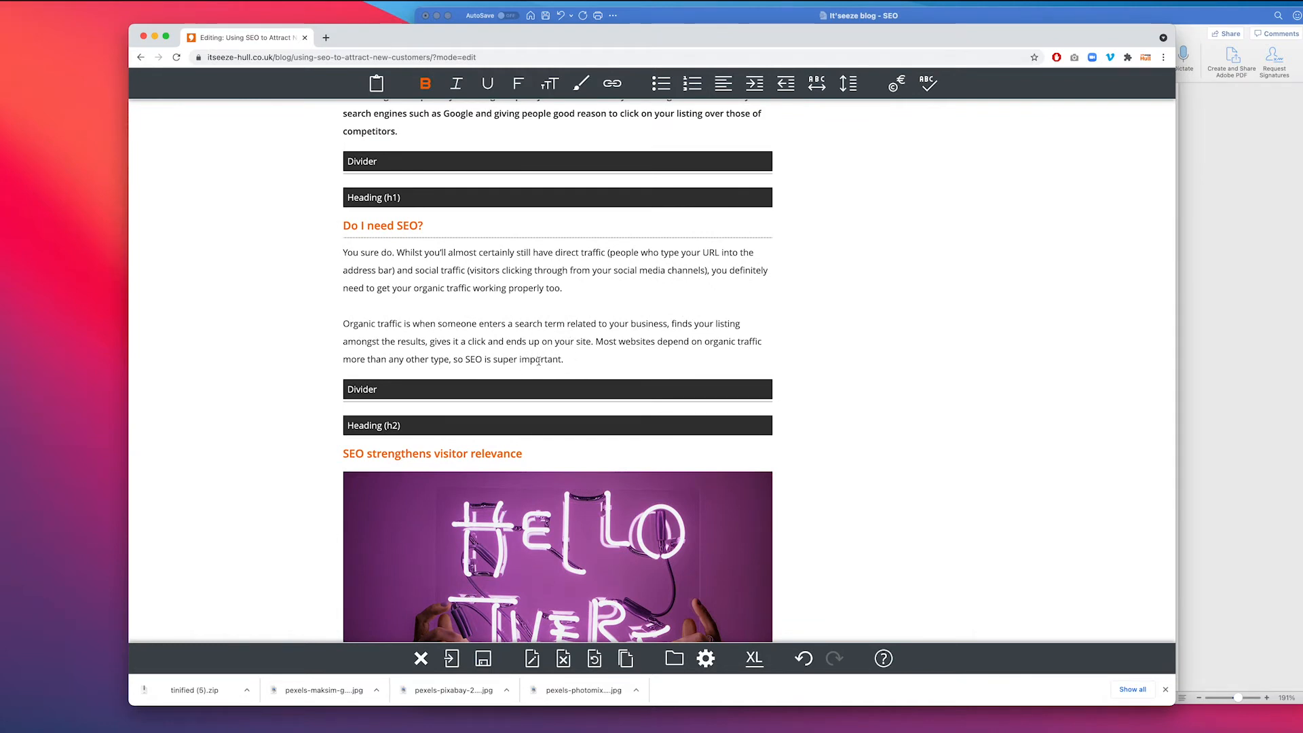
right_click(525, 344)
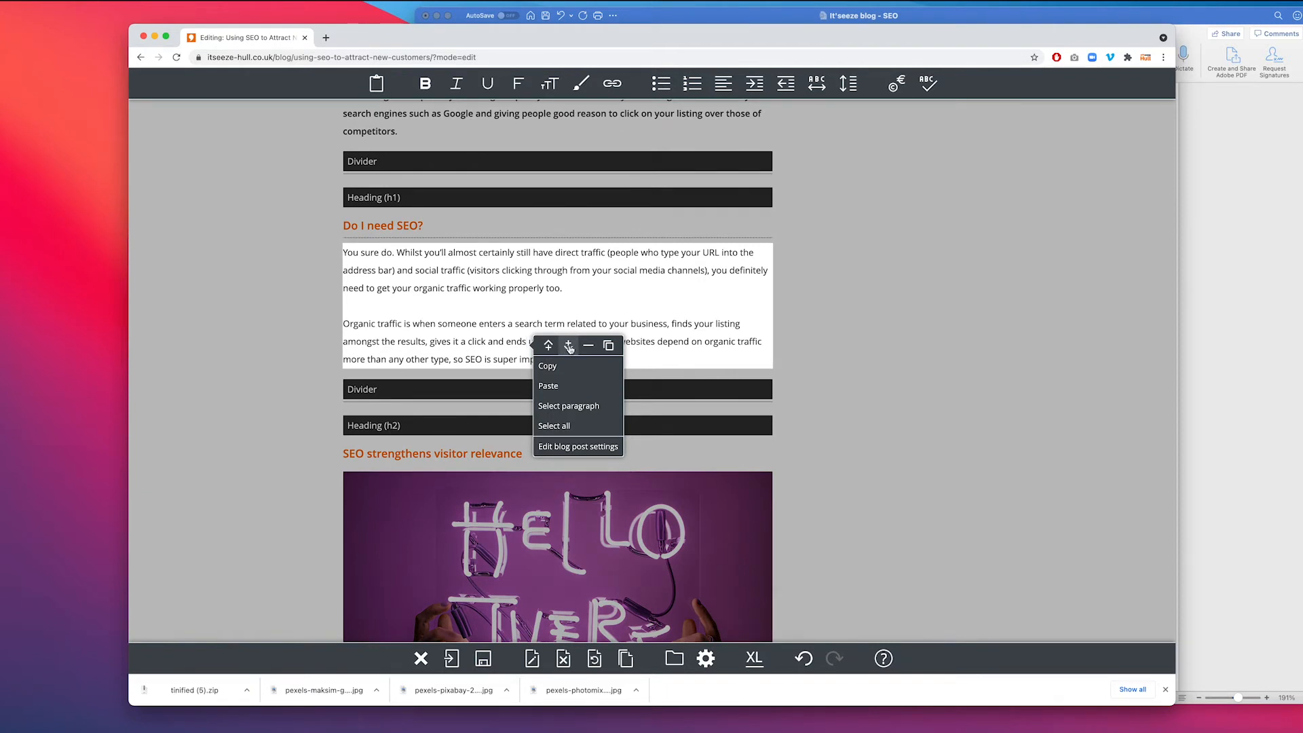
left_click(568, 346)
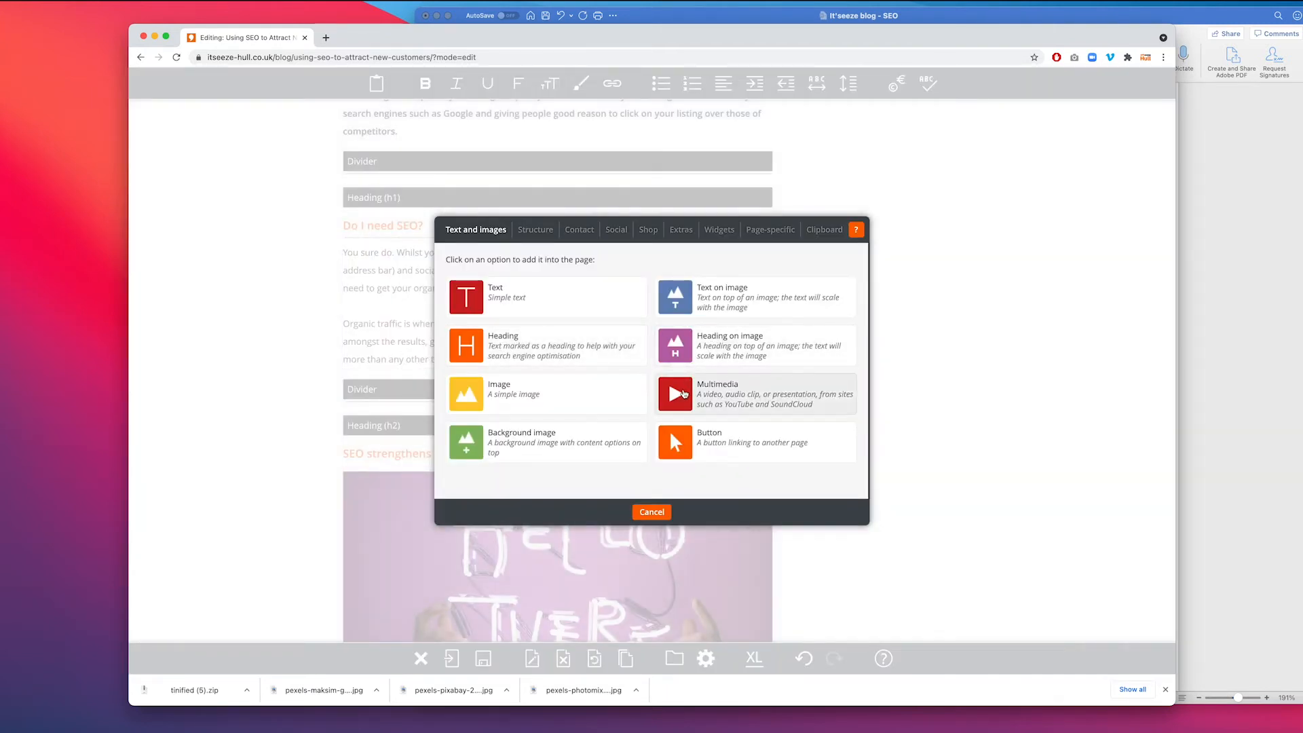
left_click(683, 394)
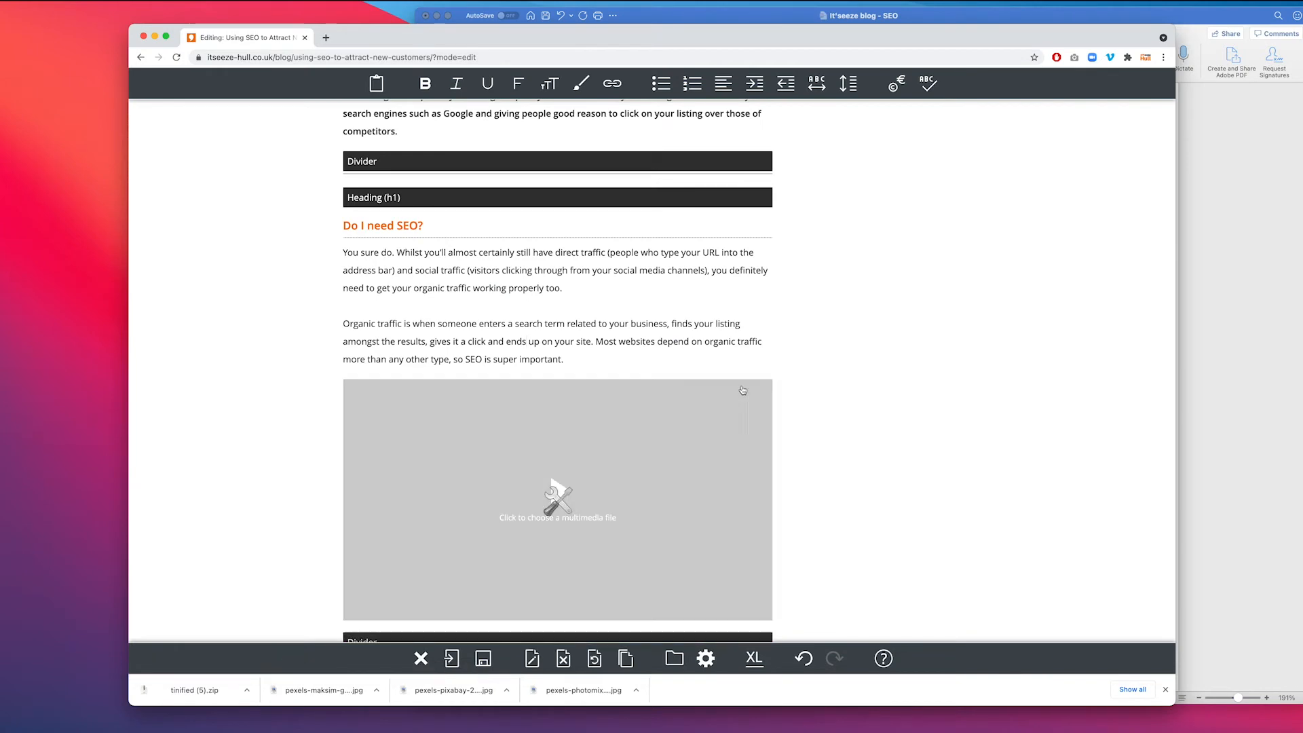
- Remove the empty multimedia element below the "Do I need SEO?" text
scroll(896, 381, "down", 2)
left_click(454, 376)
left_click(515, 372)
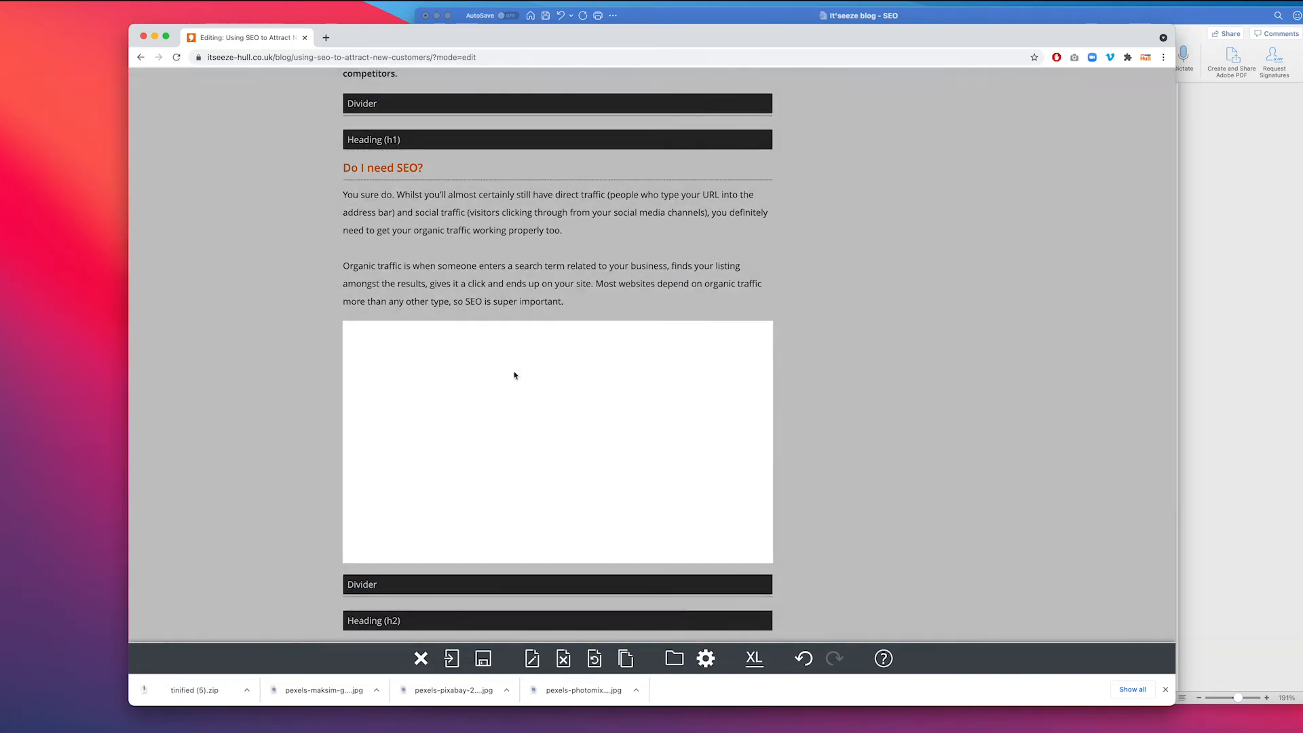
- Insert a simple image element below the "Do I need SEO?" text block
left_click(493, 301)
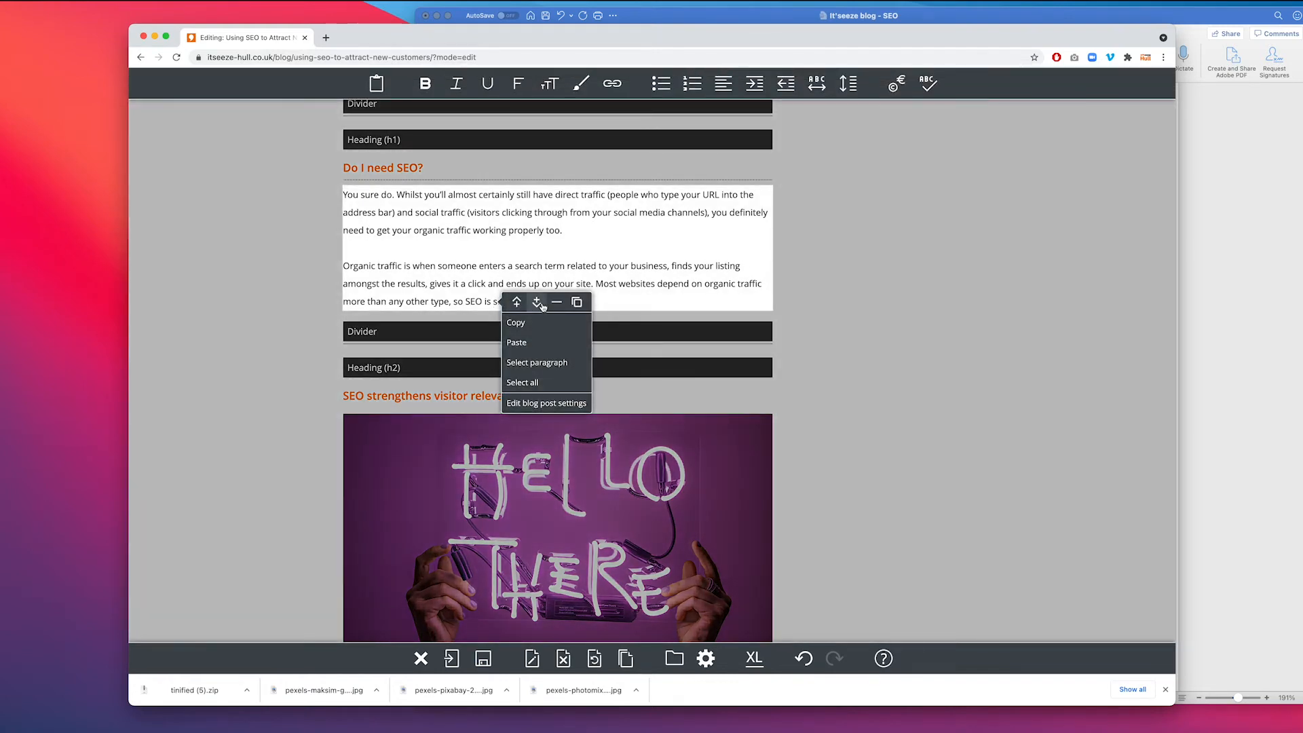
left_click(534, 303)
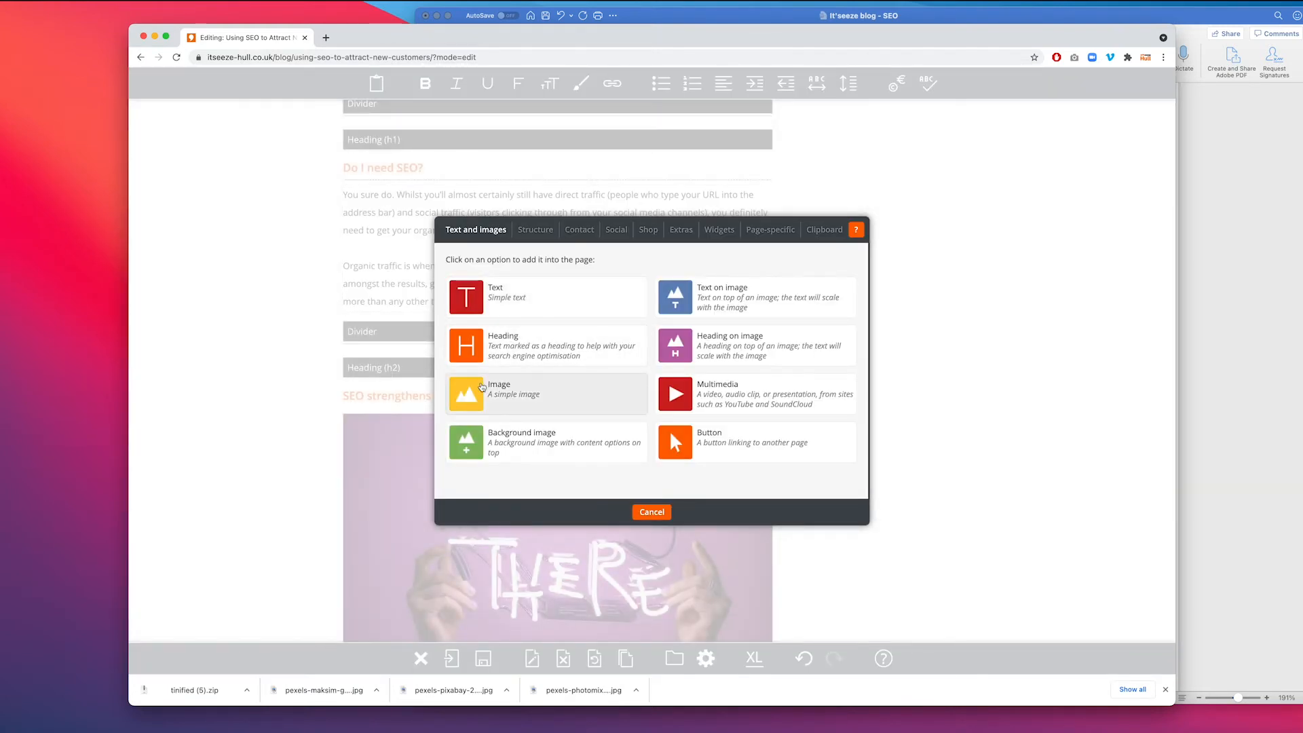
left_click(481, 385)
- Remove the empty image element below the "Do I need SEO?" text
left_click(481, 377)
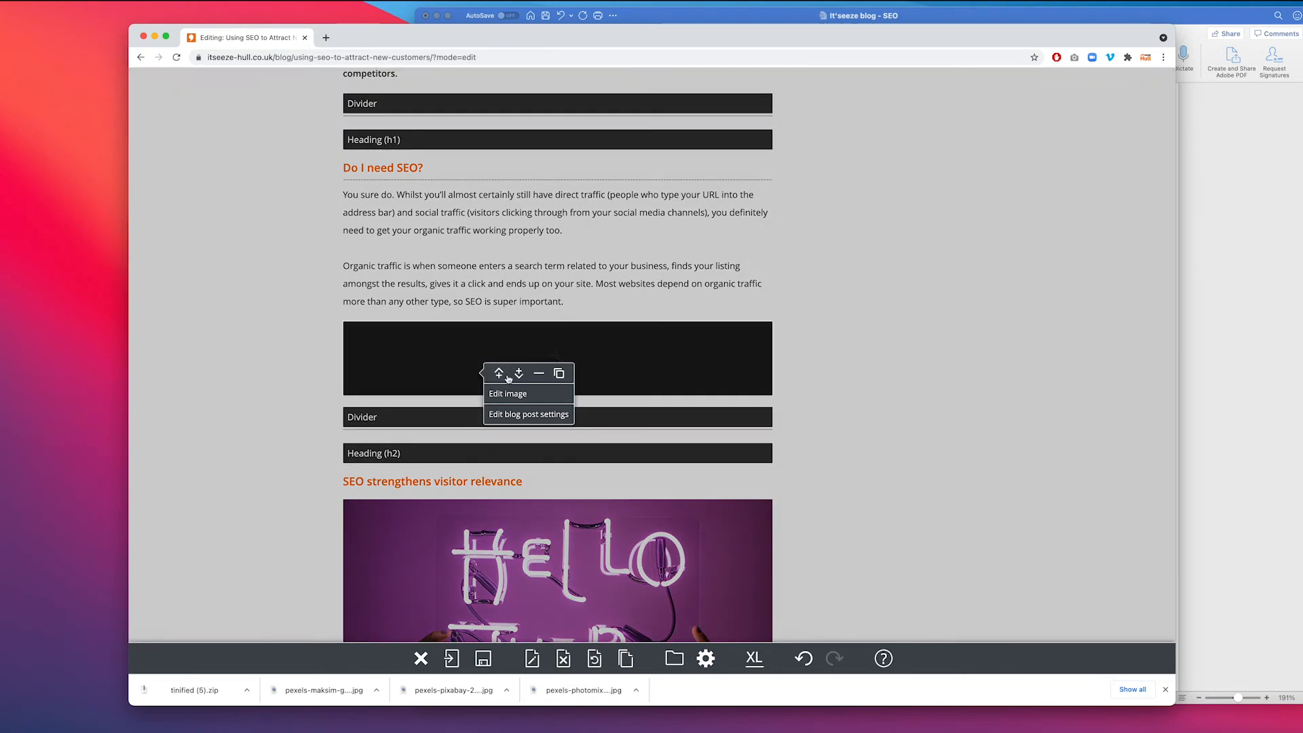
left_click(500, 374)
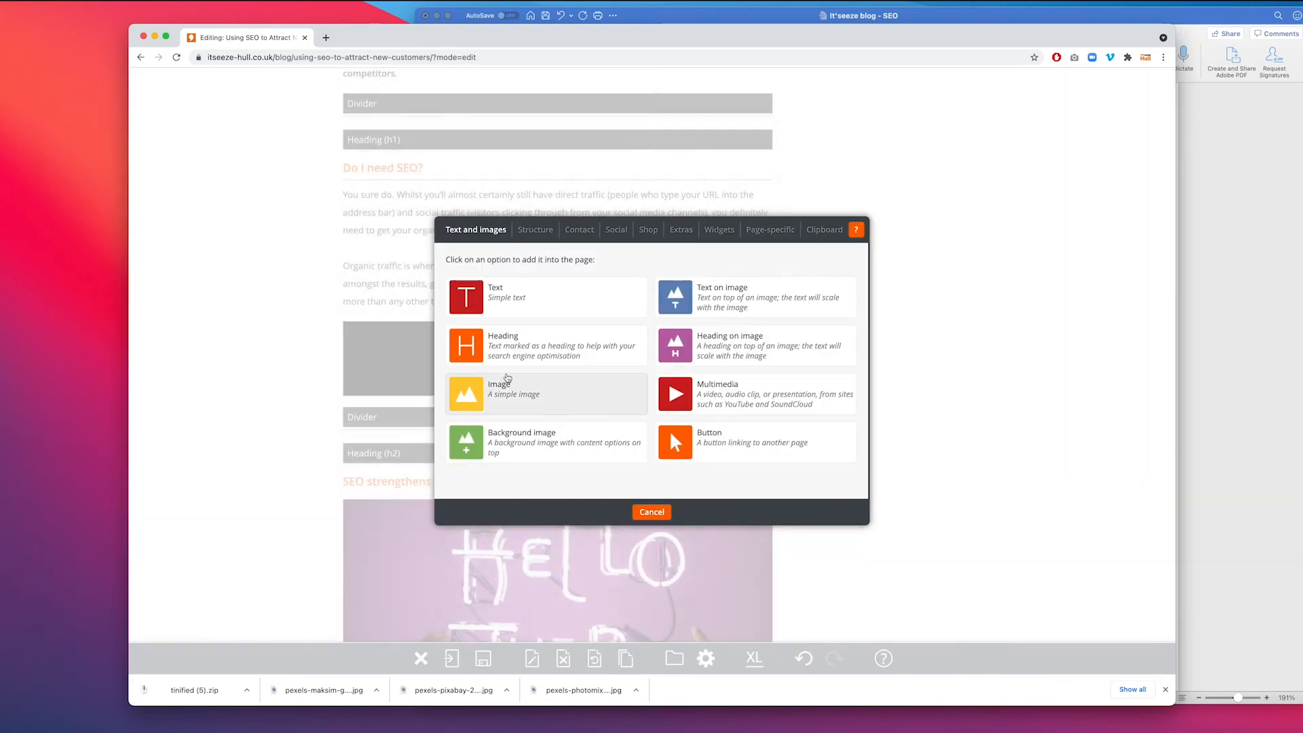
left_click(651, 513)
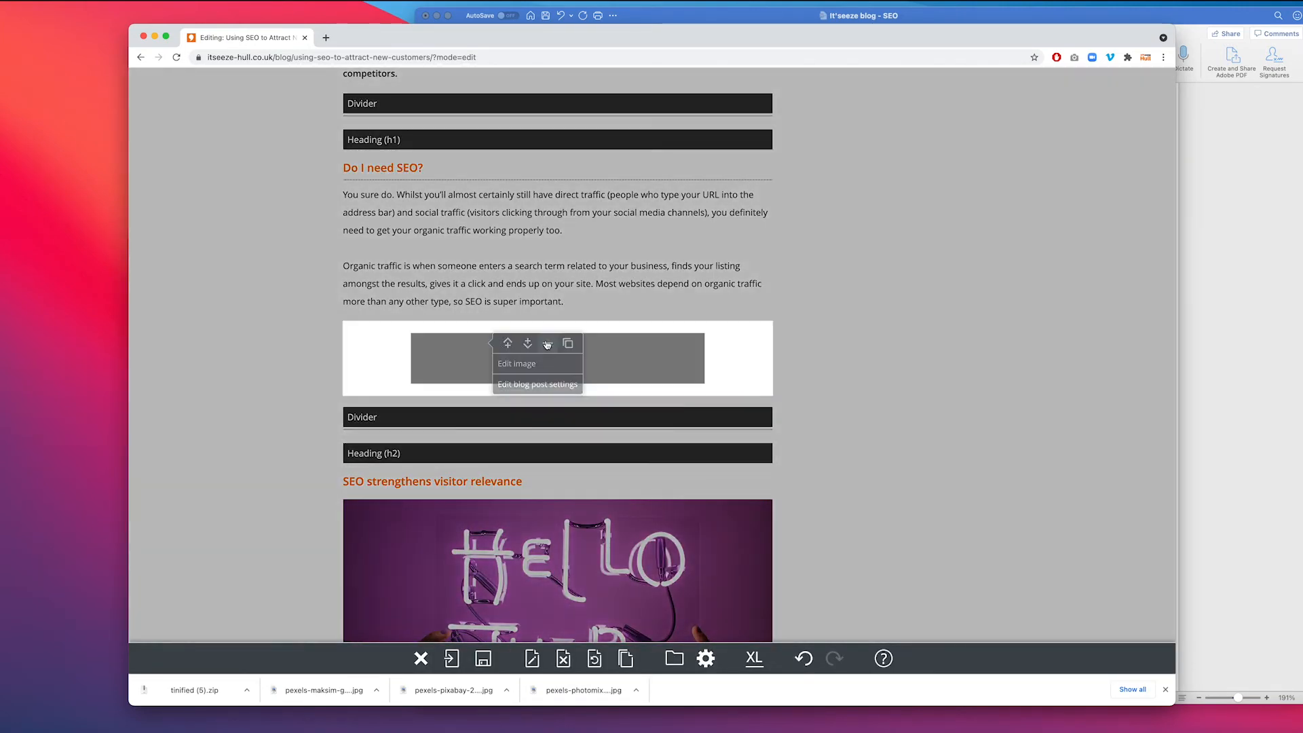
left_click(547, 345)
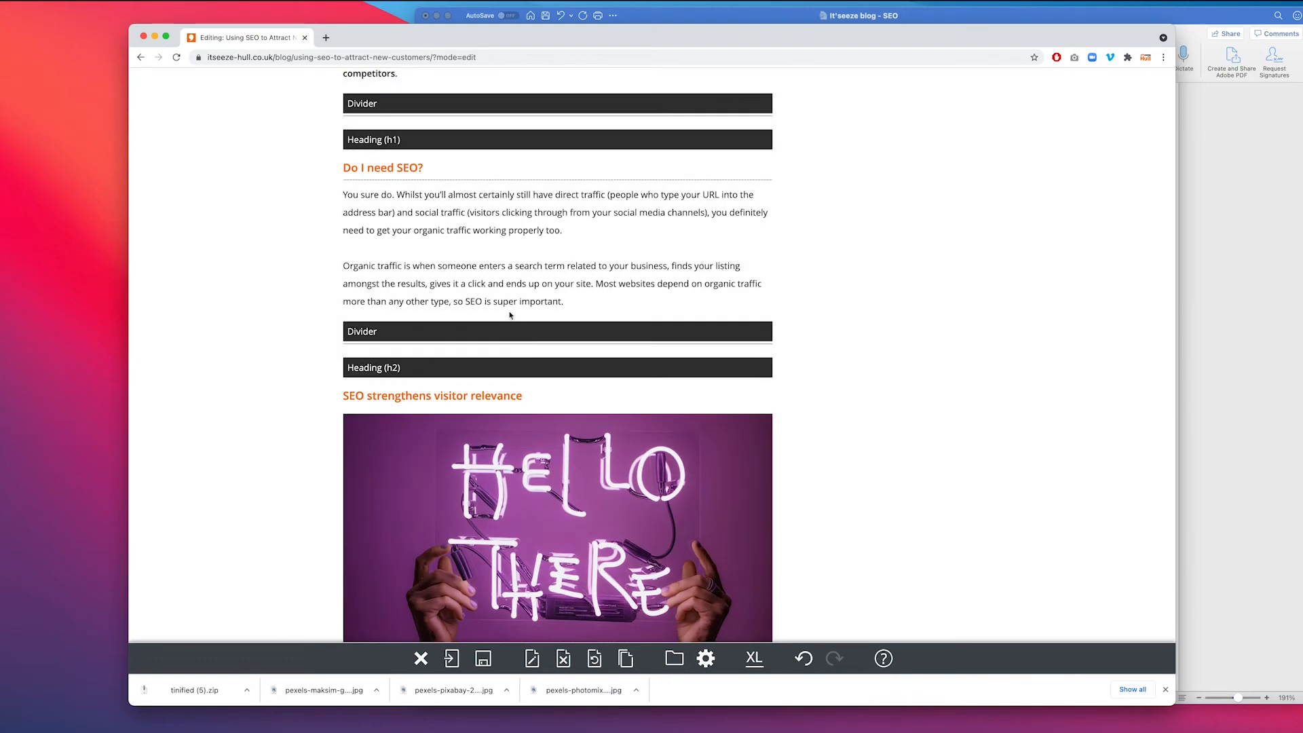
- Insert a columns structure below the "Do I need SEO?" text block
left_click(508, 285)
left_click(549, 292)
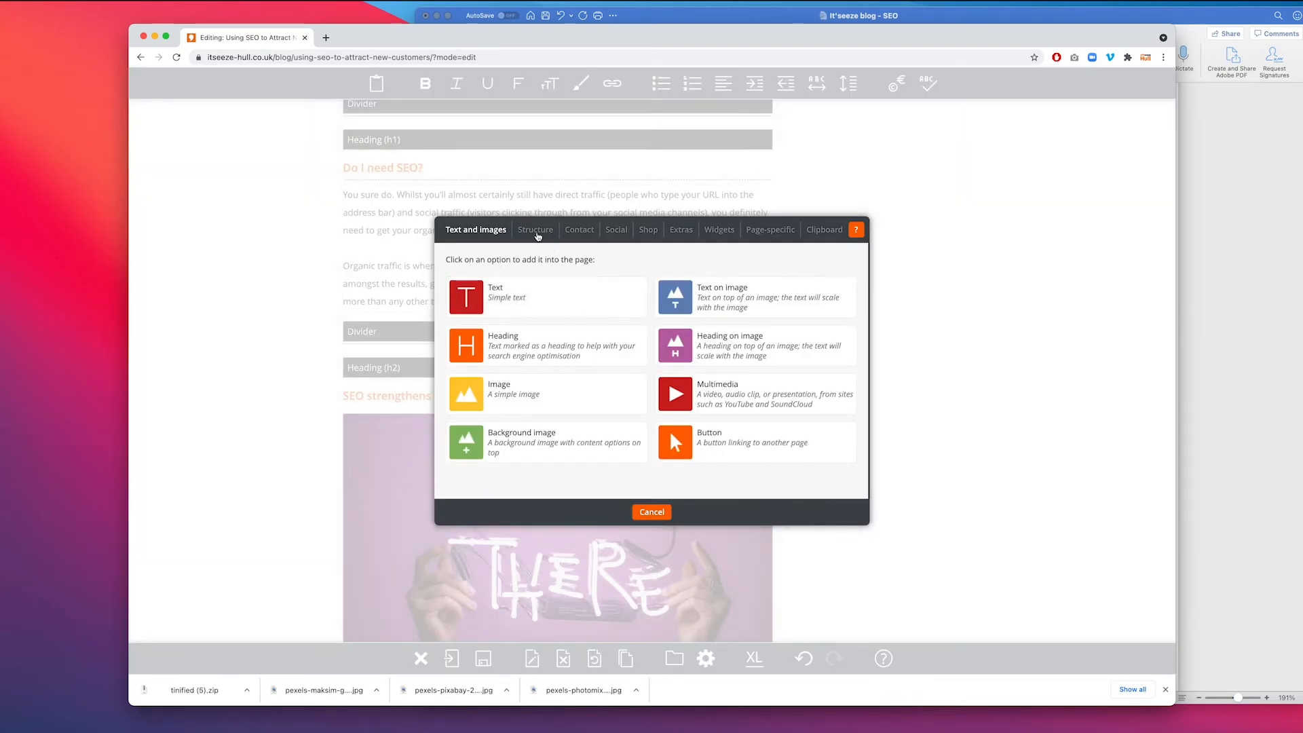
left_click(536, 230)
left_click(483, 296)
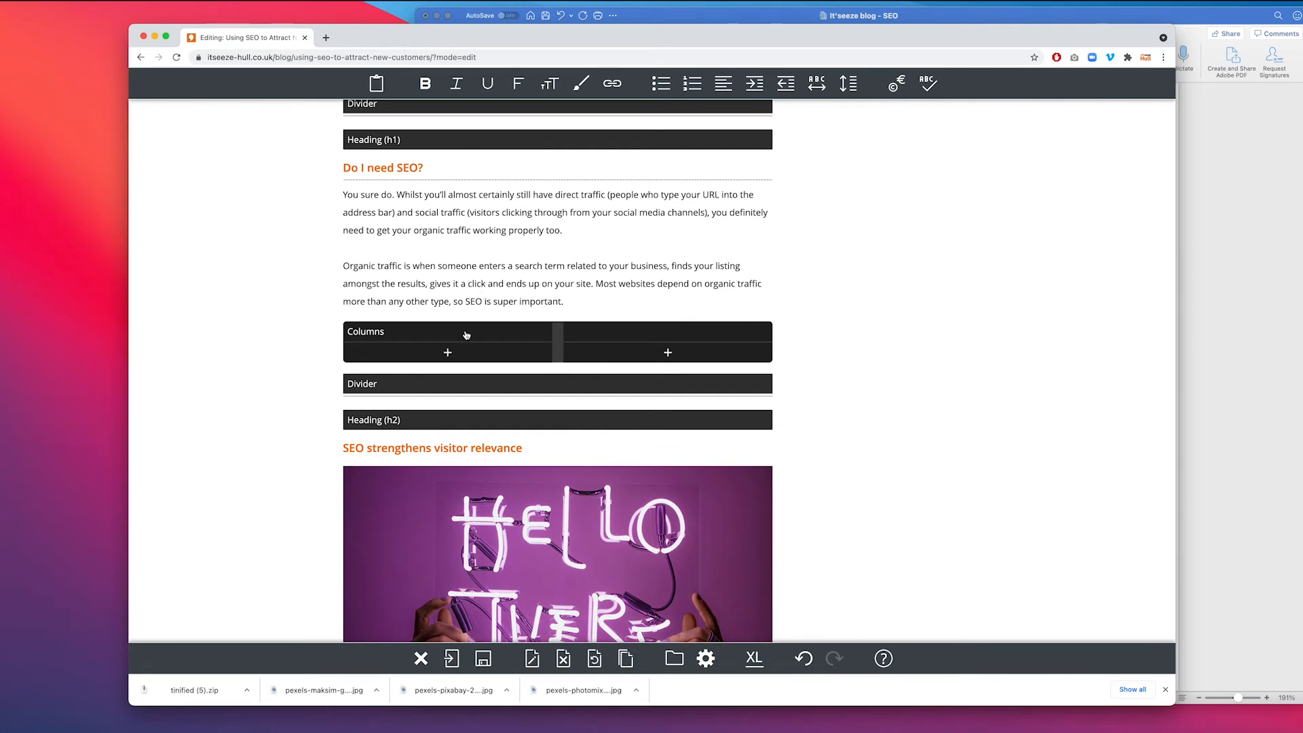
- Add a third column between the two existing ones in the columns block and apply the layout
left_click(459, 335)
left_click(557, 115)
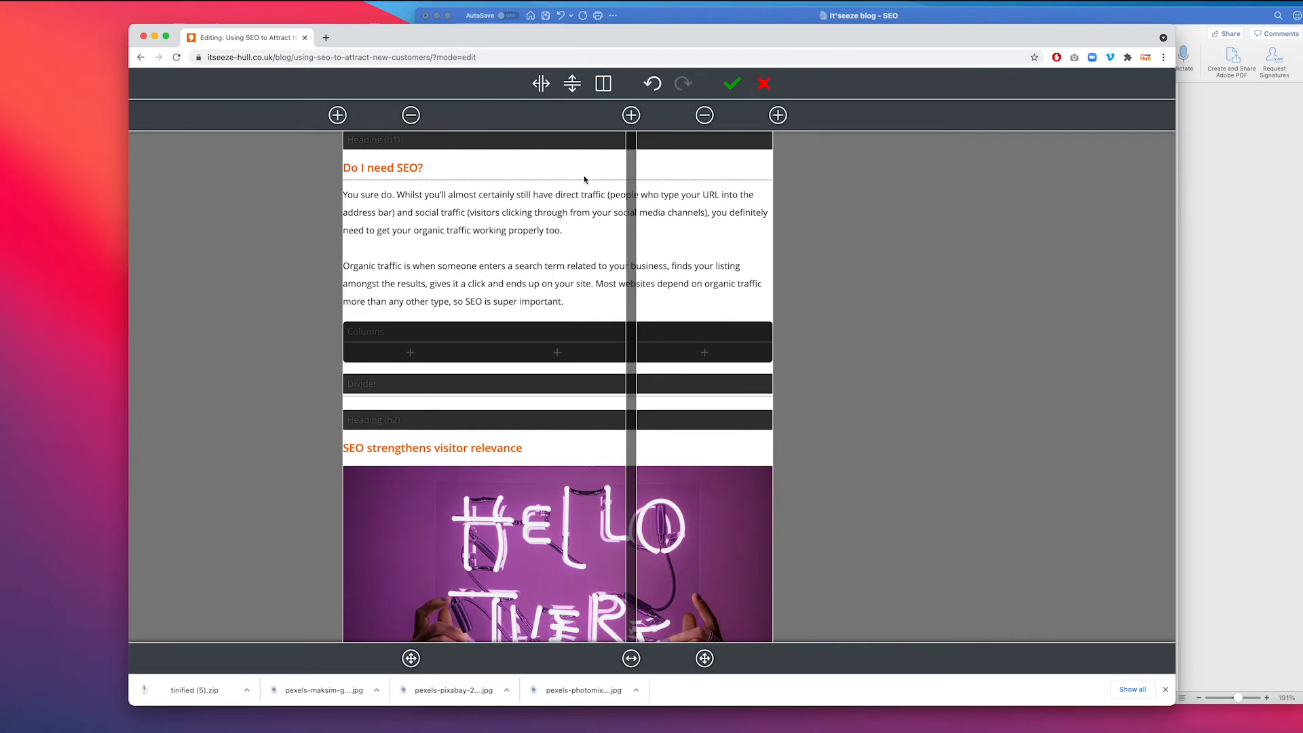
left_click(732, 84)
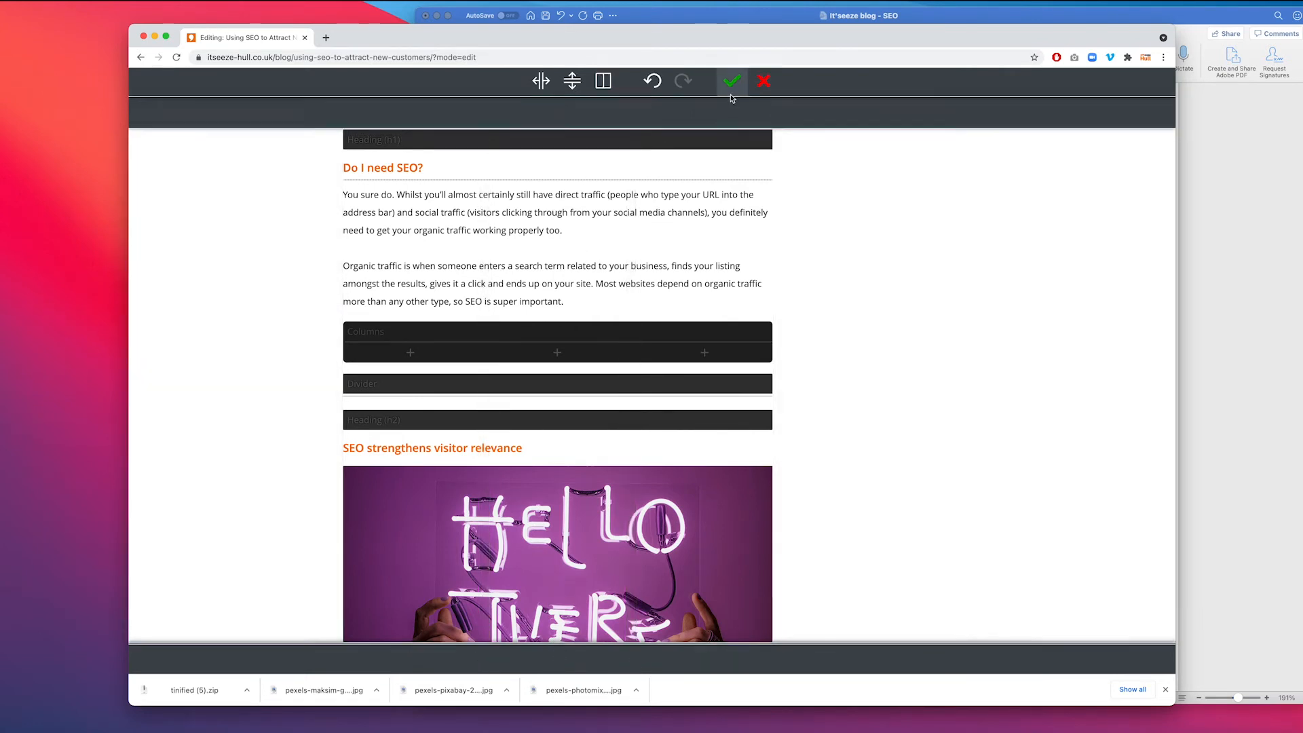
- Insert an image element into the first column of the three-column block
left_click(410, 352)
left_click(473, 398)
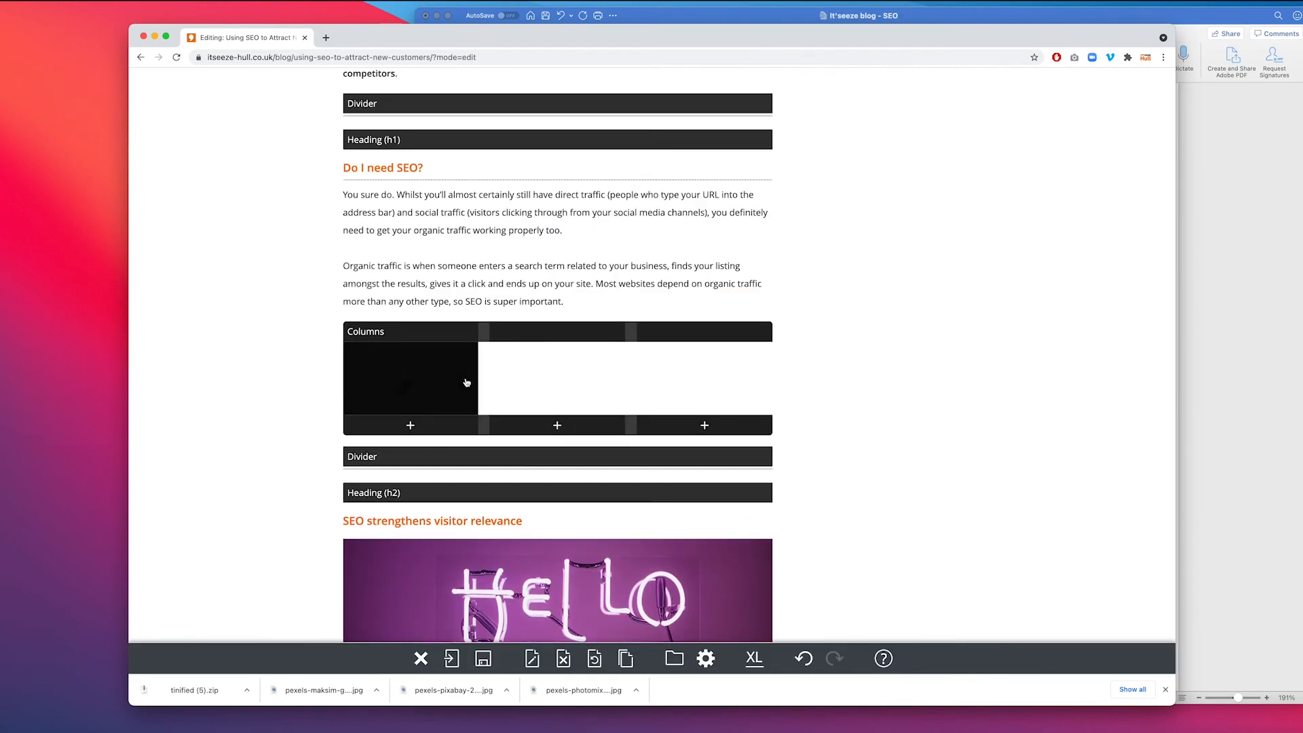
- Insert an image element into the second and the third column of the columns block
left_click(557, 425)
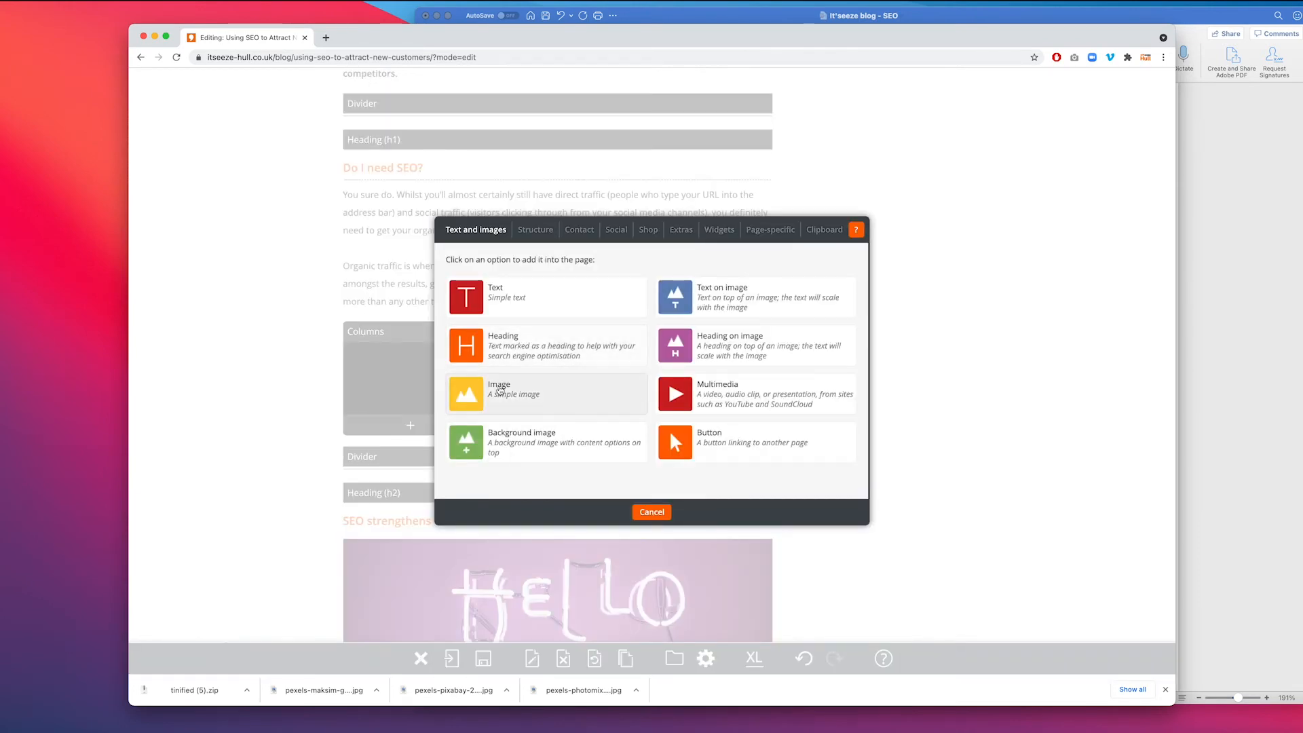
left_click(509, 394)
left_click(704, 425)
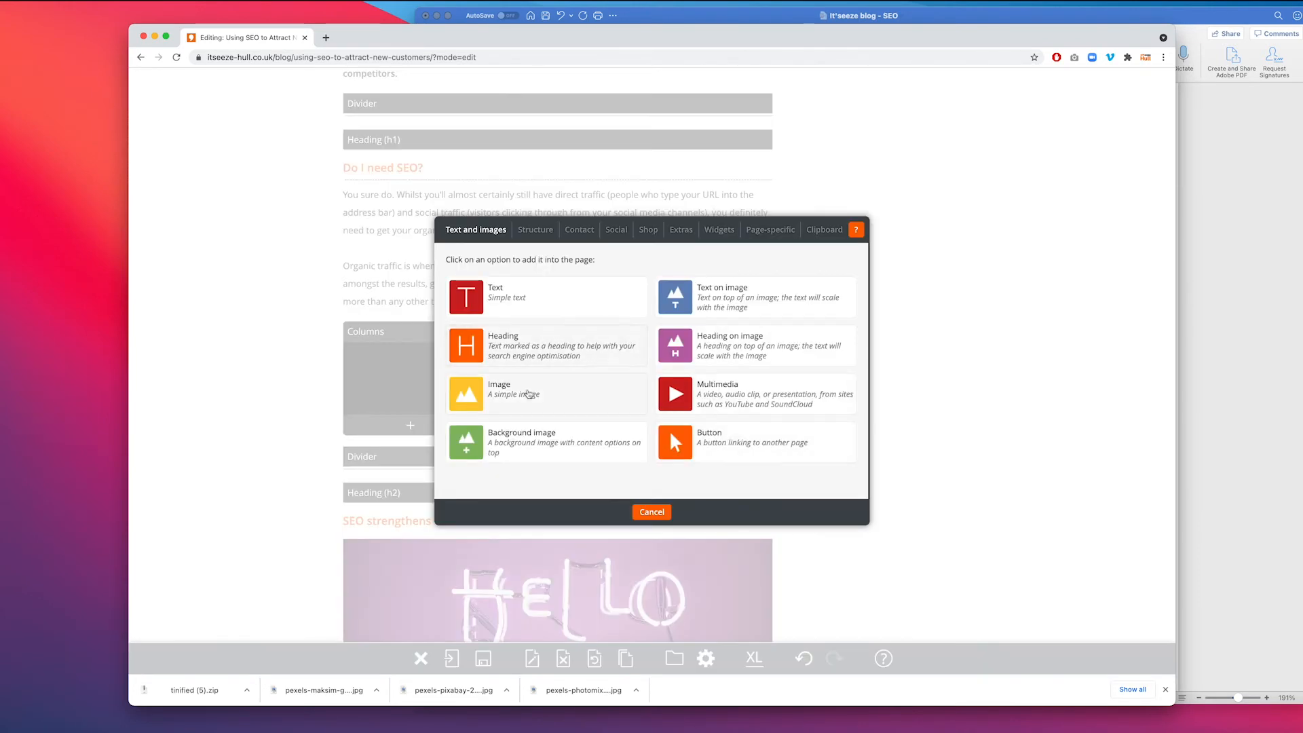
left_click(478, 392)
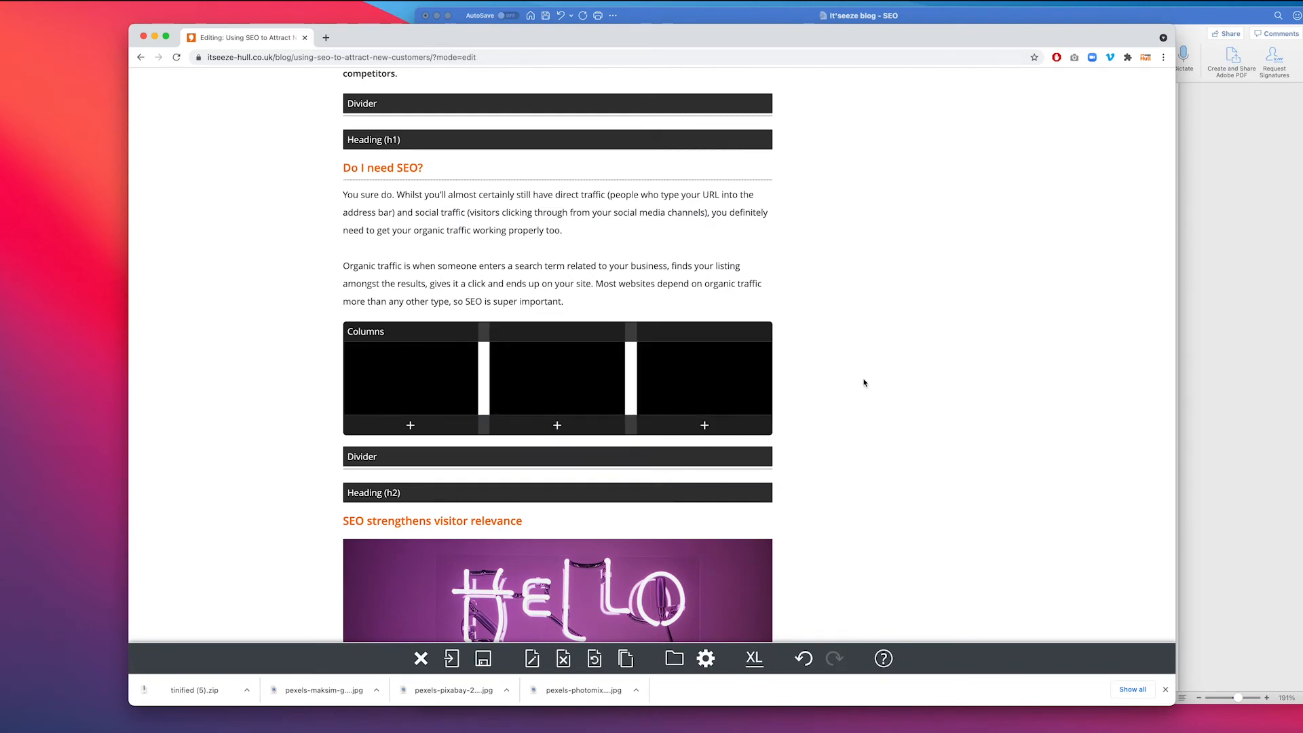
- Remove the whole three-column block below the "Do I need SEO?" text
left_click(380, 331)
left_click(428, 350)
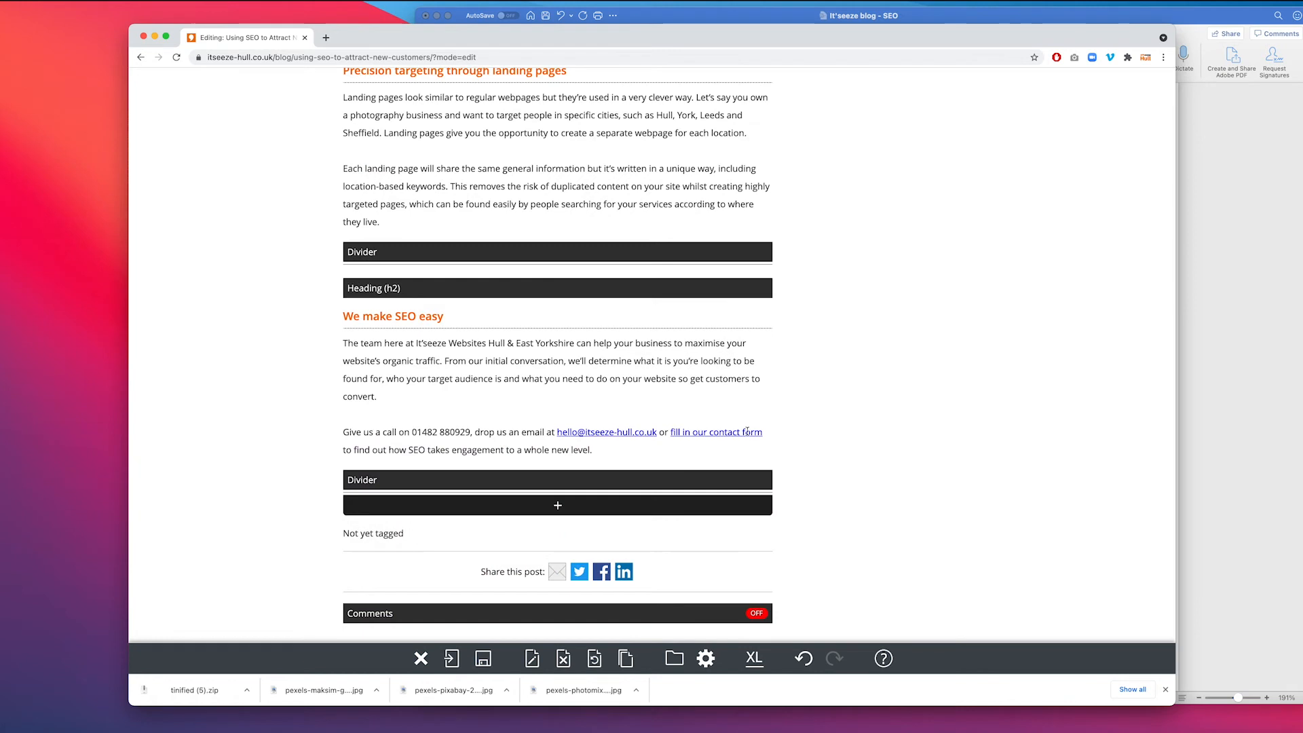
- Set the page title in the page details to "Using SEO to Attract New Customers | It'seeze Websites | Hull"
mouse_move(533, 658)
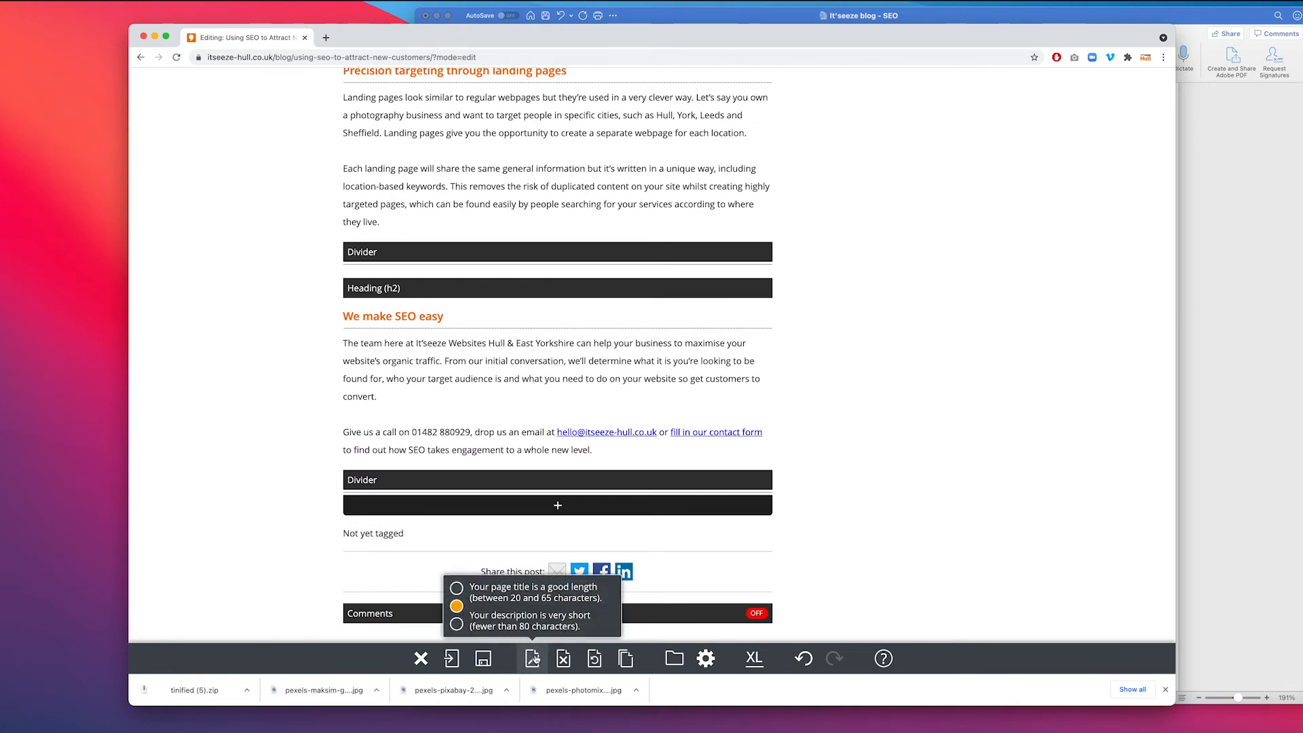
left_click(533, 658)
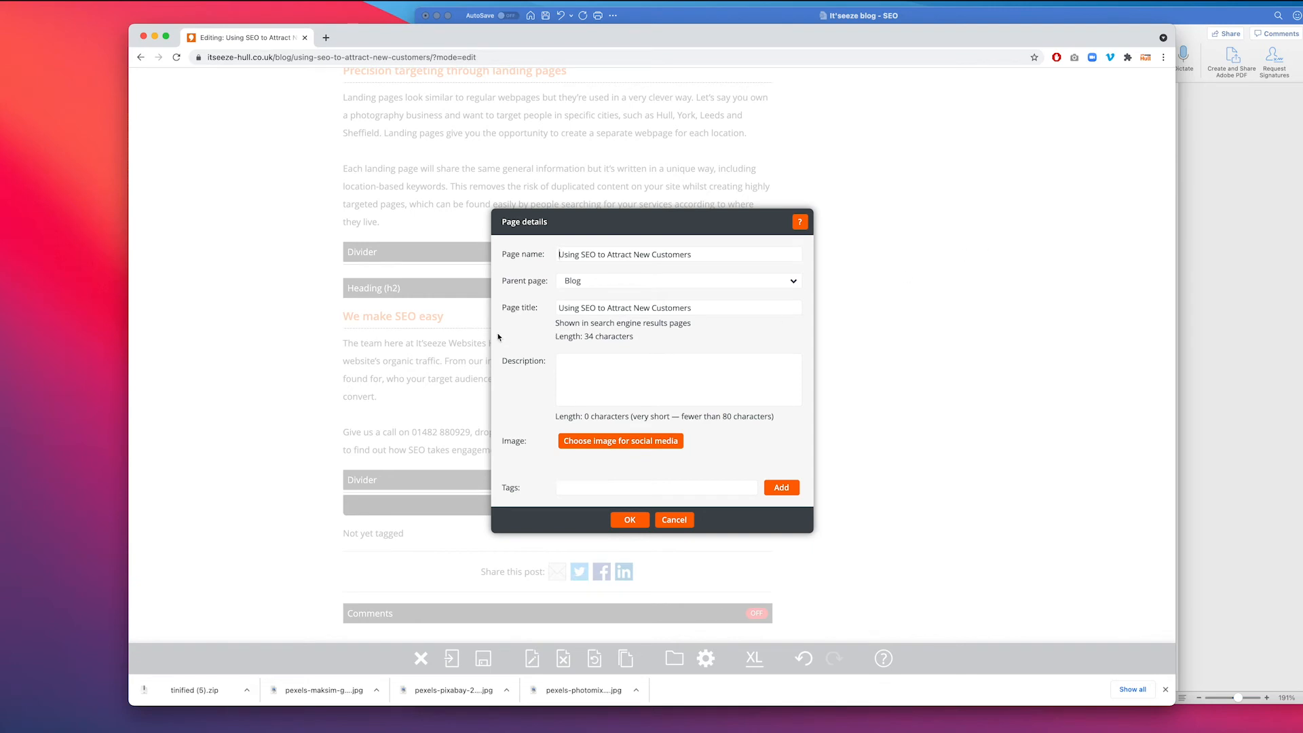
left_click(726, 309)
type("| It'seeze Websites | Hull")
left_click(628, 520)
- Copy the first sentence of the bold intro paragraph into the description of the page details
scroll(778, 348, "up", 4)
scroll(779, 347, "up", 20)
scroll(779, 347, "up", 2)
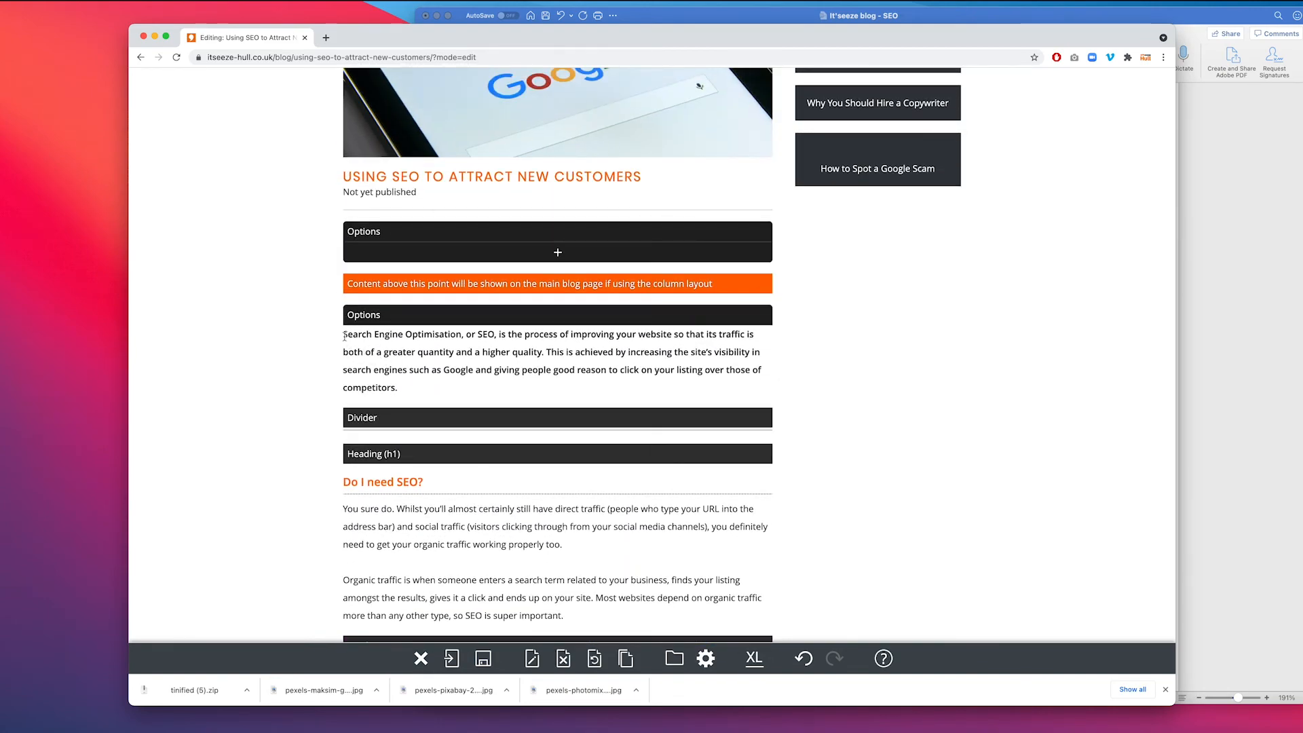
left_click_drag(344, 335, 544, 352)
key("super+c")
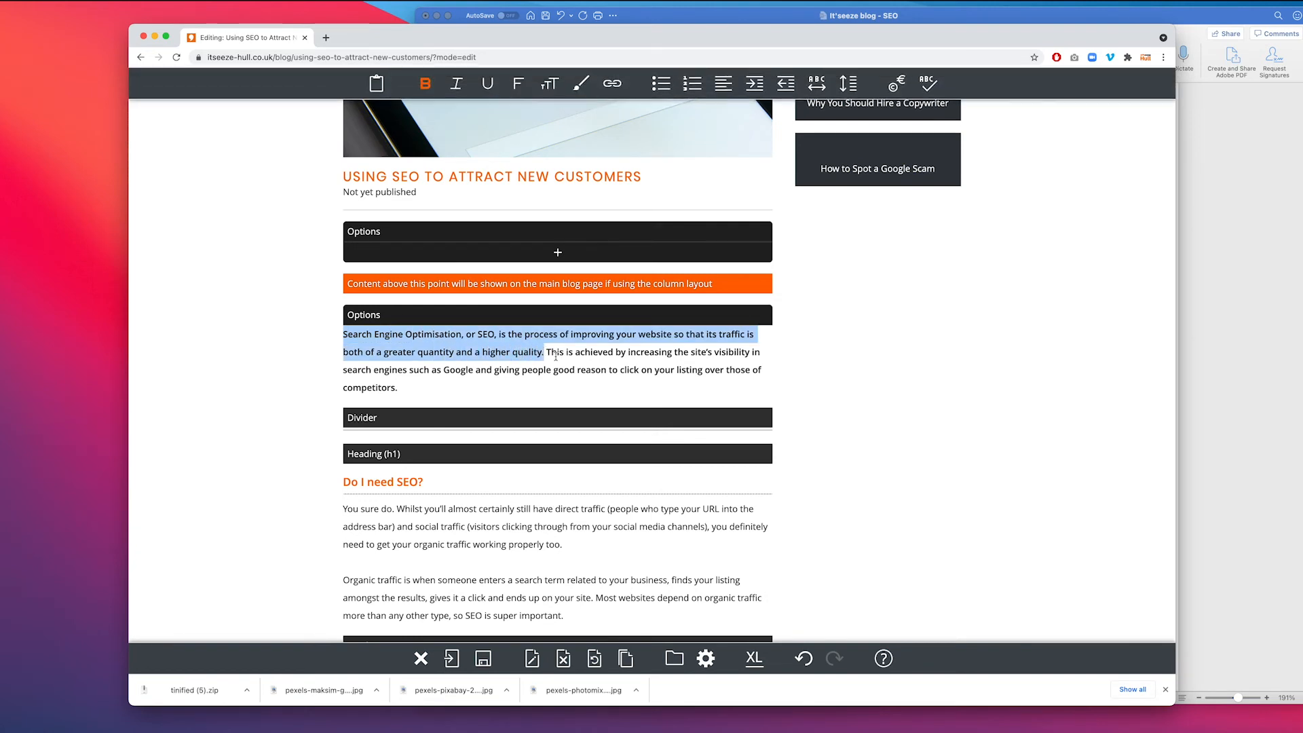
left_click(533, 659)
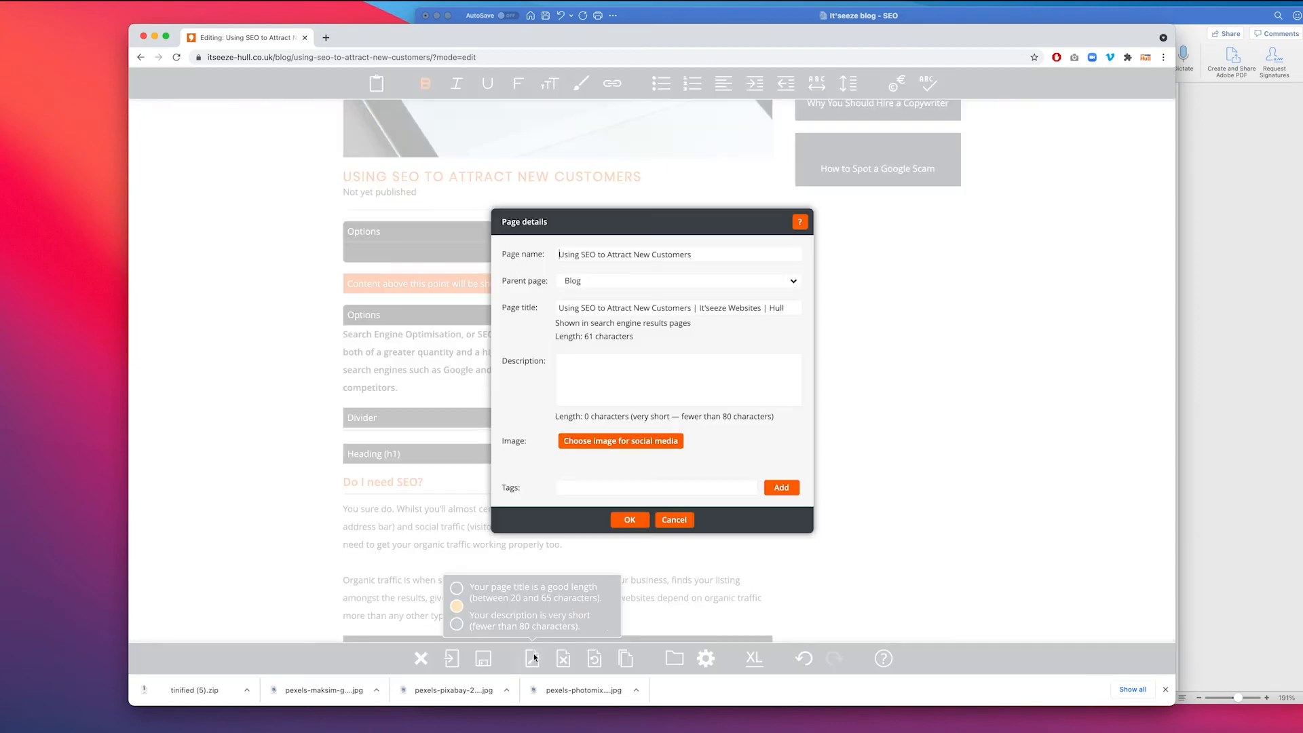
left_click(622, 375)
key("super+v")
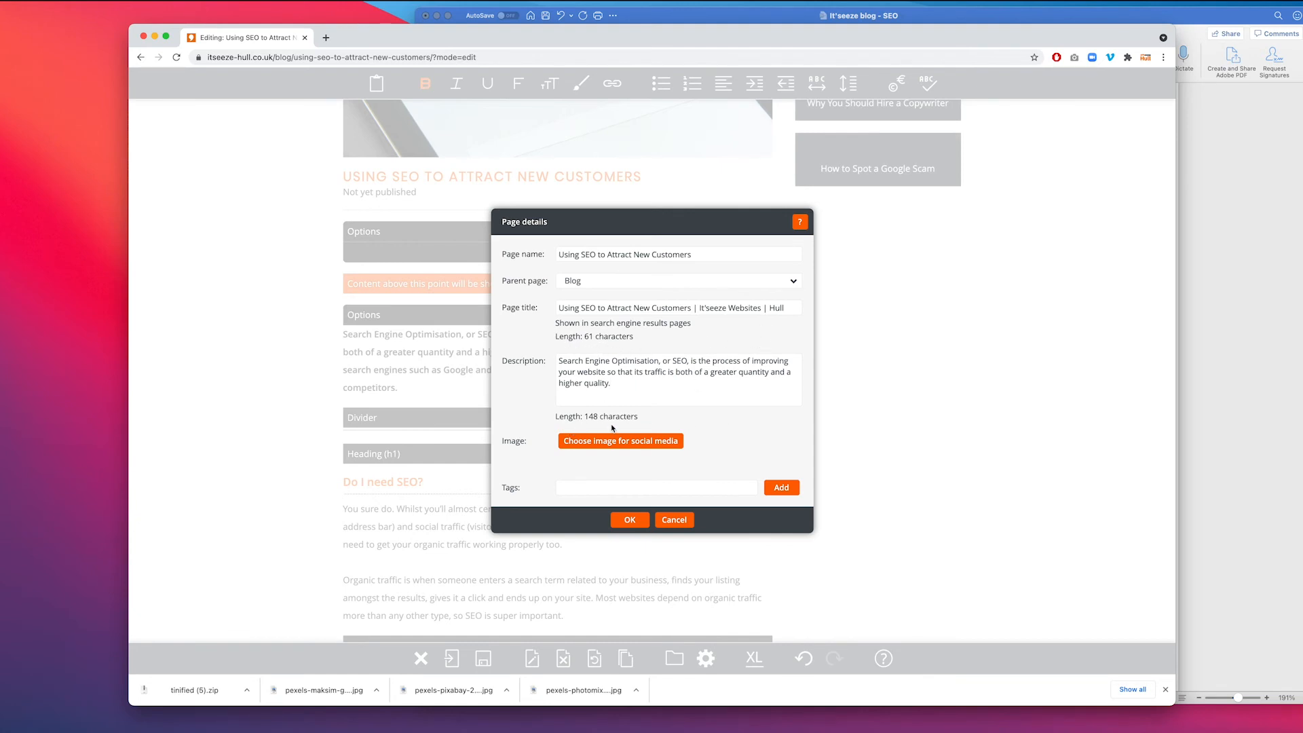
- Test the page title's length limit by appending "xxxxx" and remove the extra characters again
left_click(788, 306)
type("xxxxx")
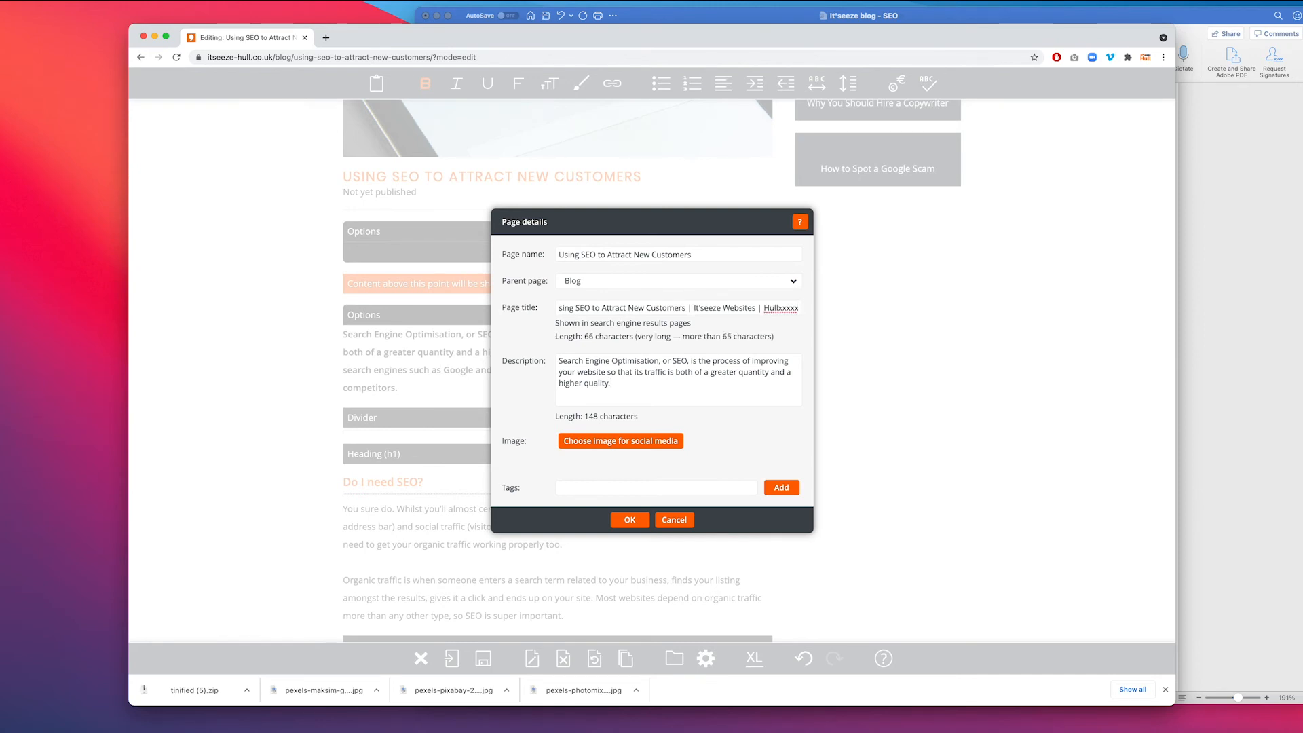
key("BackSpace")
key("BackSpace")
key("BackSpace")
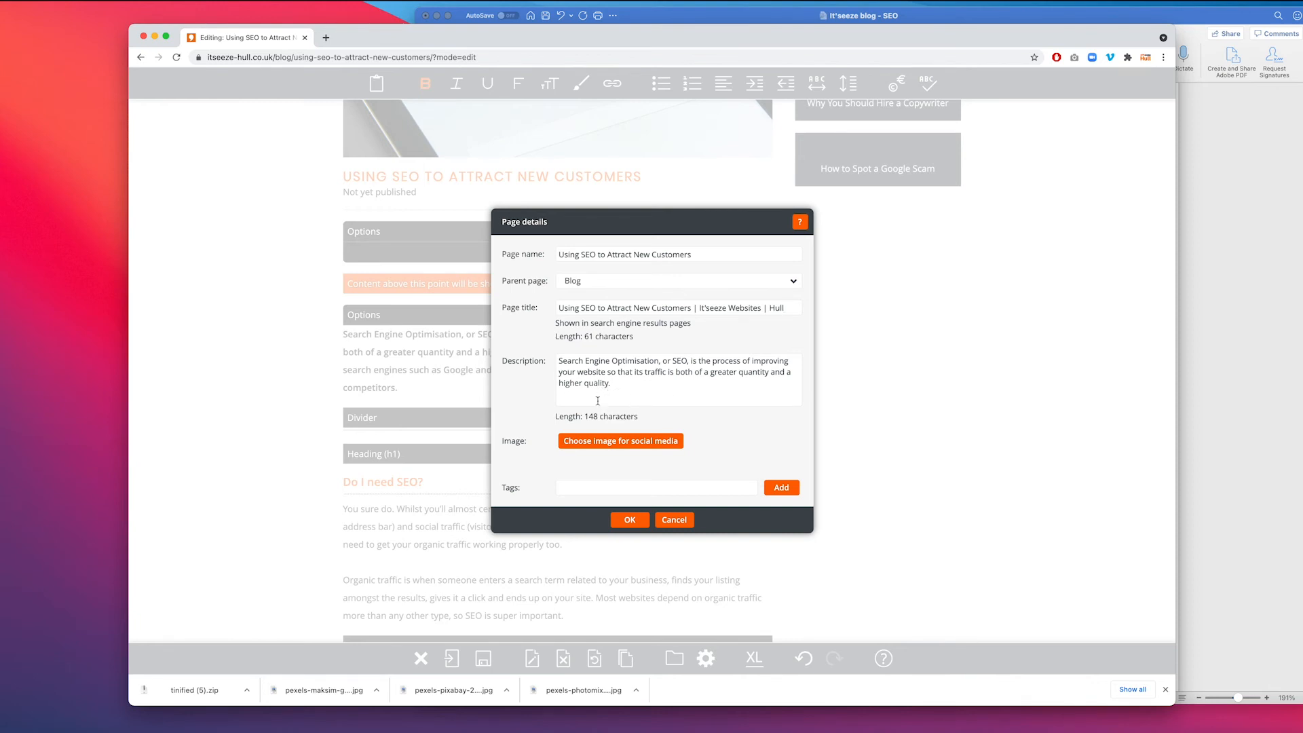
- Test the description's length limit by appending a run of x characters and delete them again
left_click(614, 385)
type("xxxxxxxxxxxxxx")
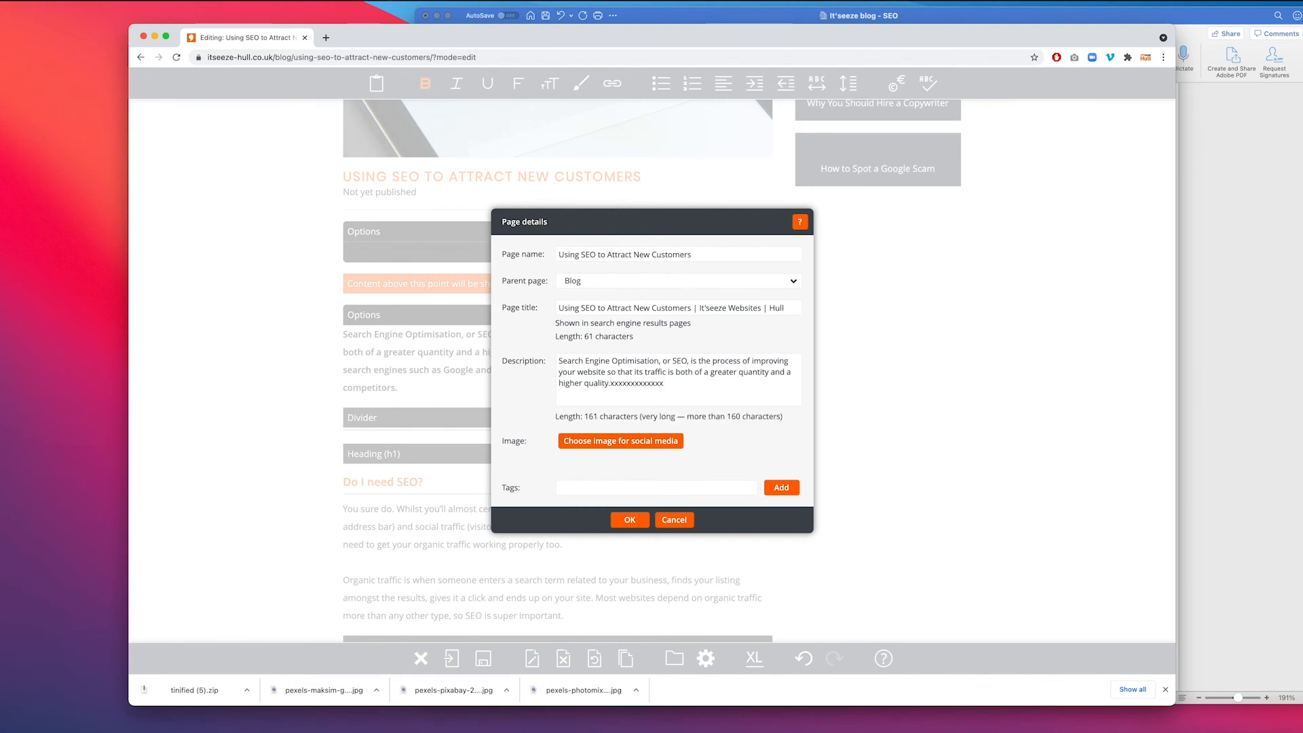
key("BackSpace")
key("BackSpace")
key("BackSpace")
key("BackSpace")
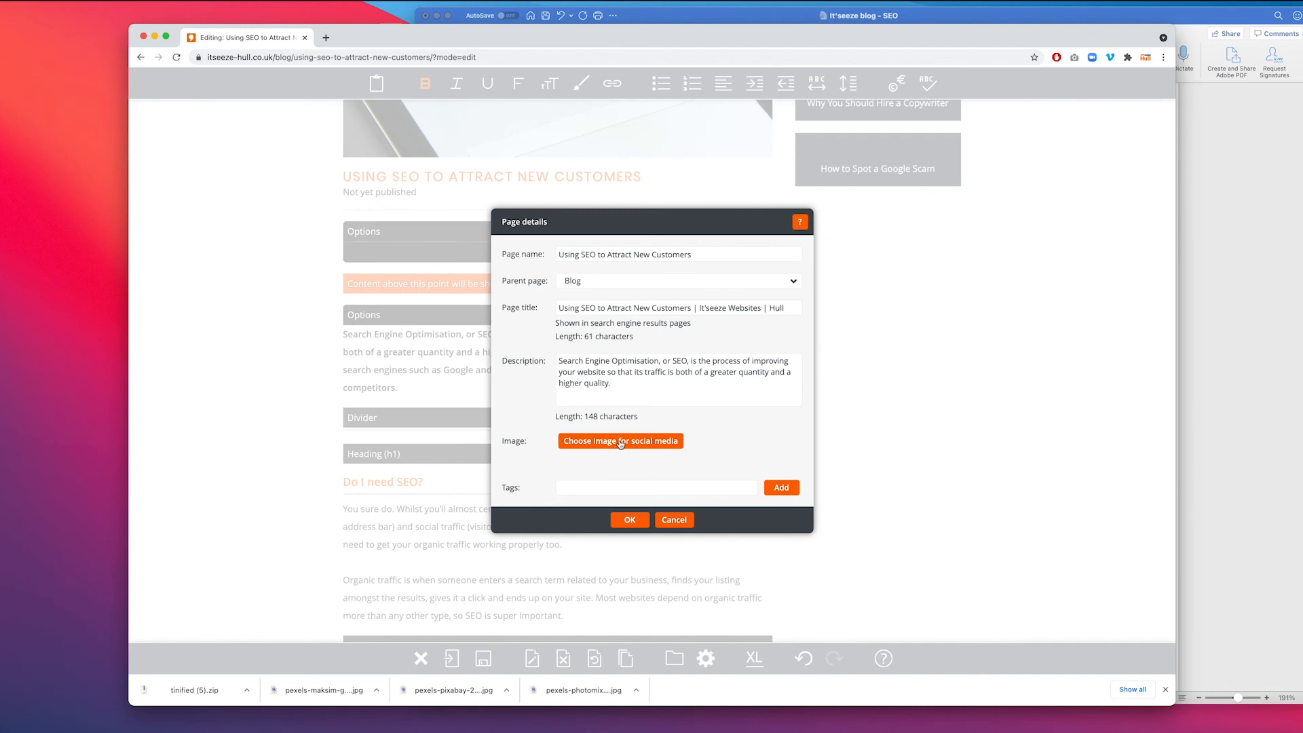
- Choose the "google" picture from the Blog image folder as the social media image and save the page
left_click(623, 442)
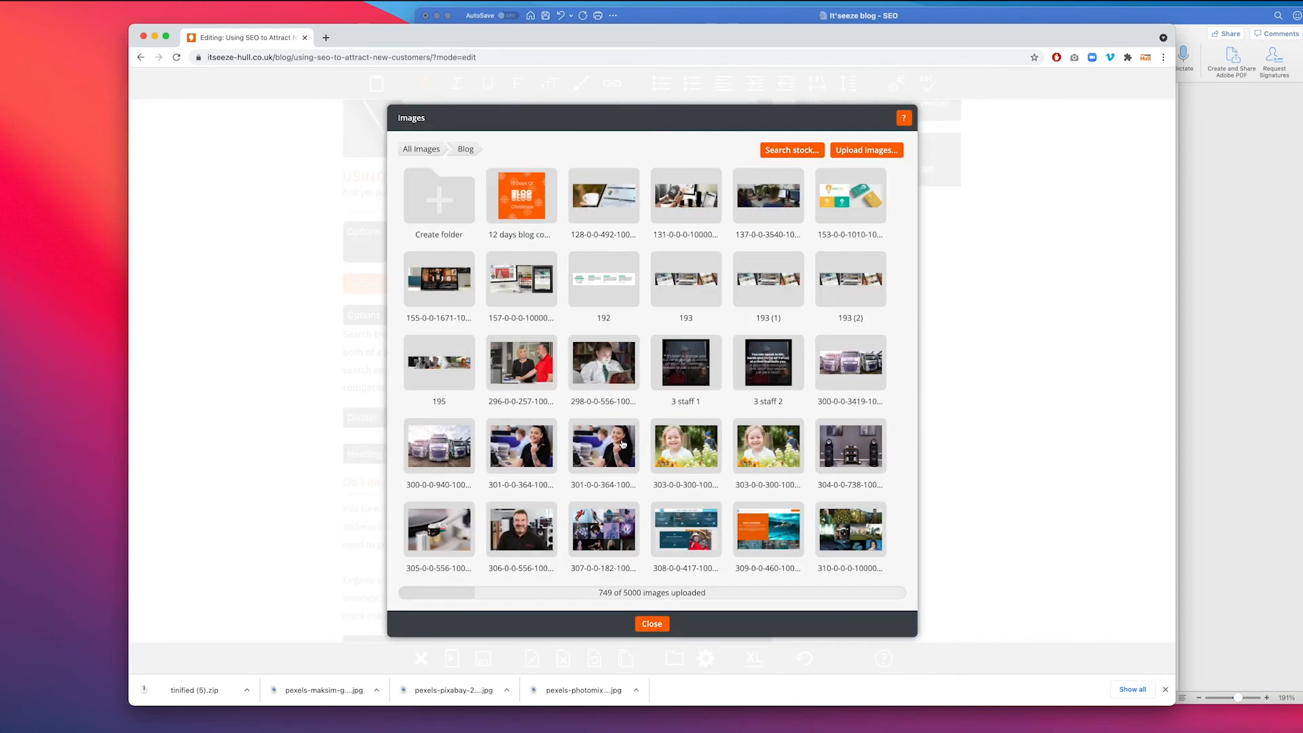
scroll(628, 316, "down", 5)
scroll(627, 317, "down", 10)
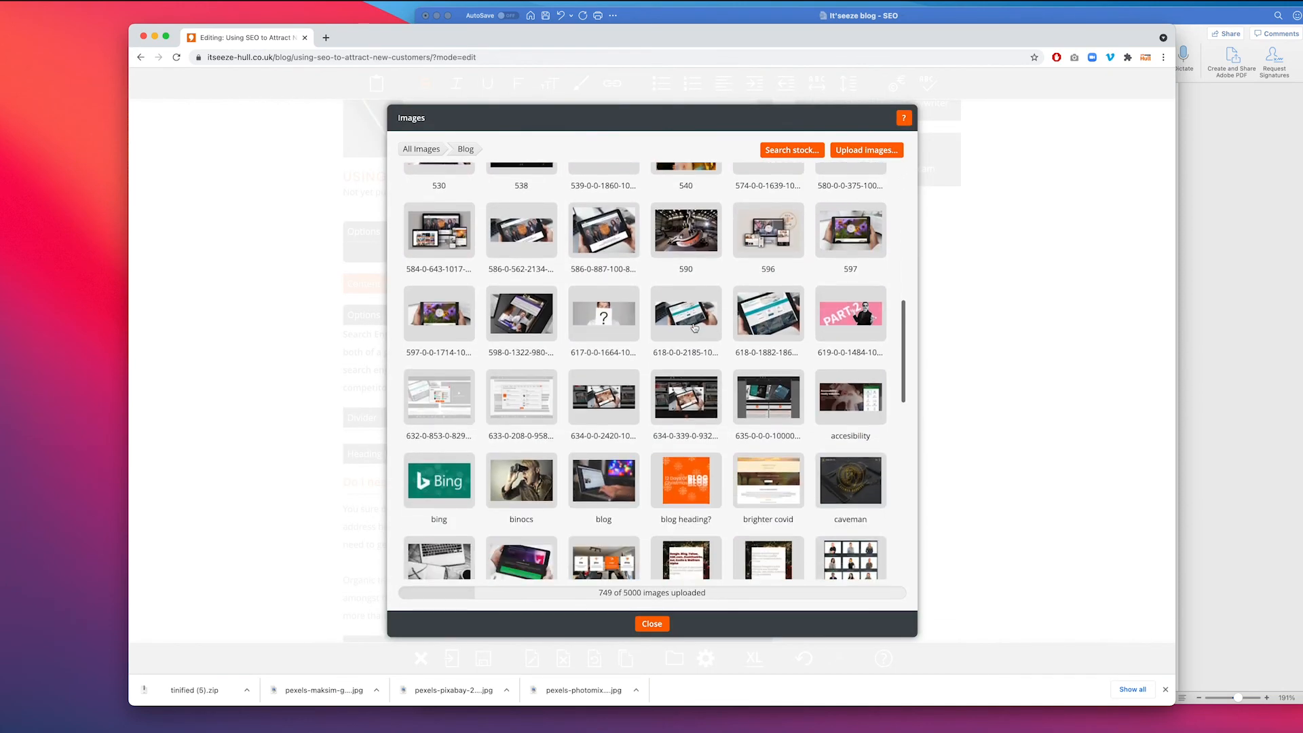
scroll(693, 328, "down", 5)
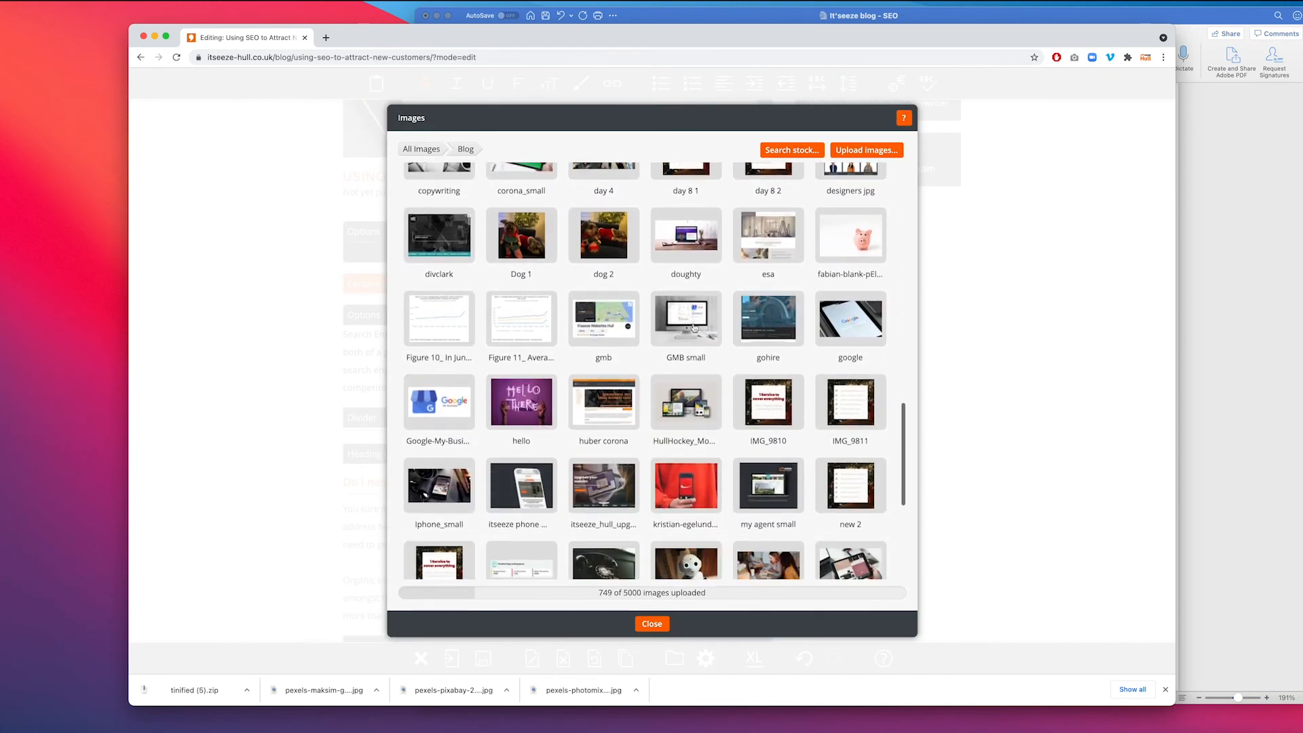
left_click(850, 293)
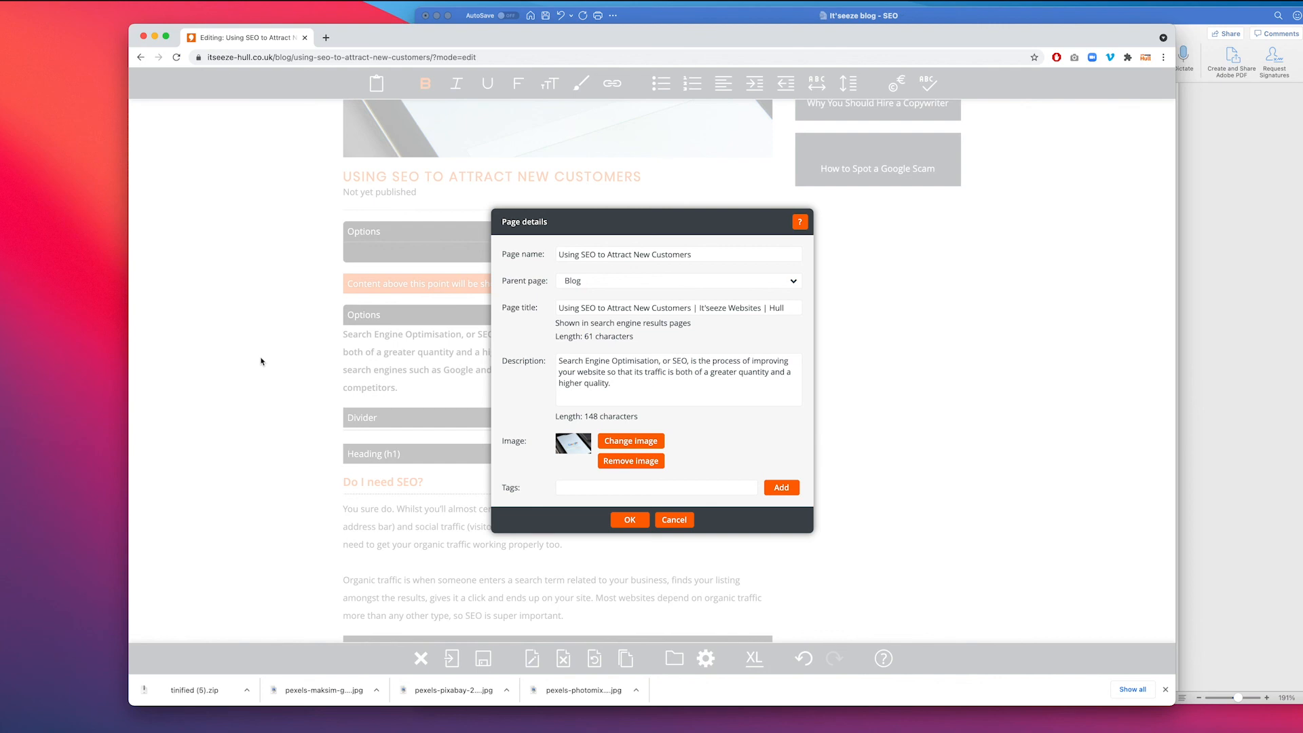
left_click(629, 519)
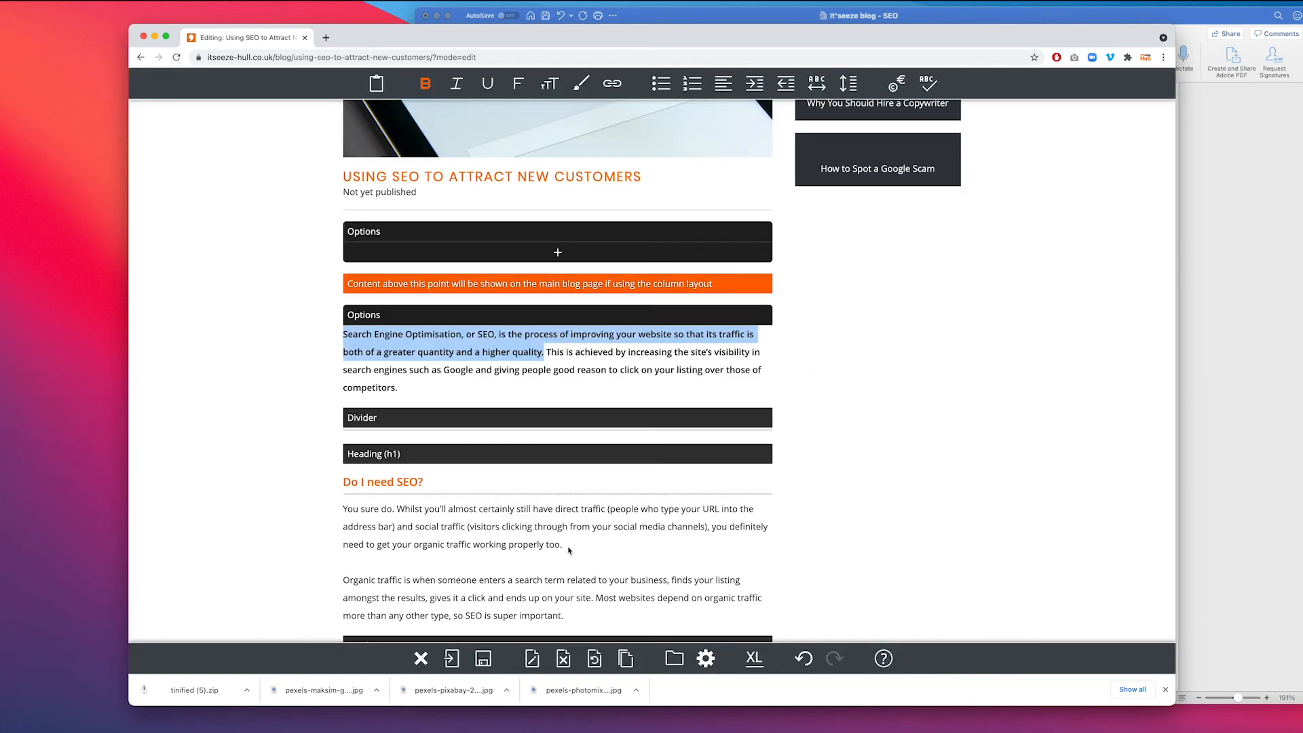
left_click(484, 660)
left_click(484, 660)
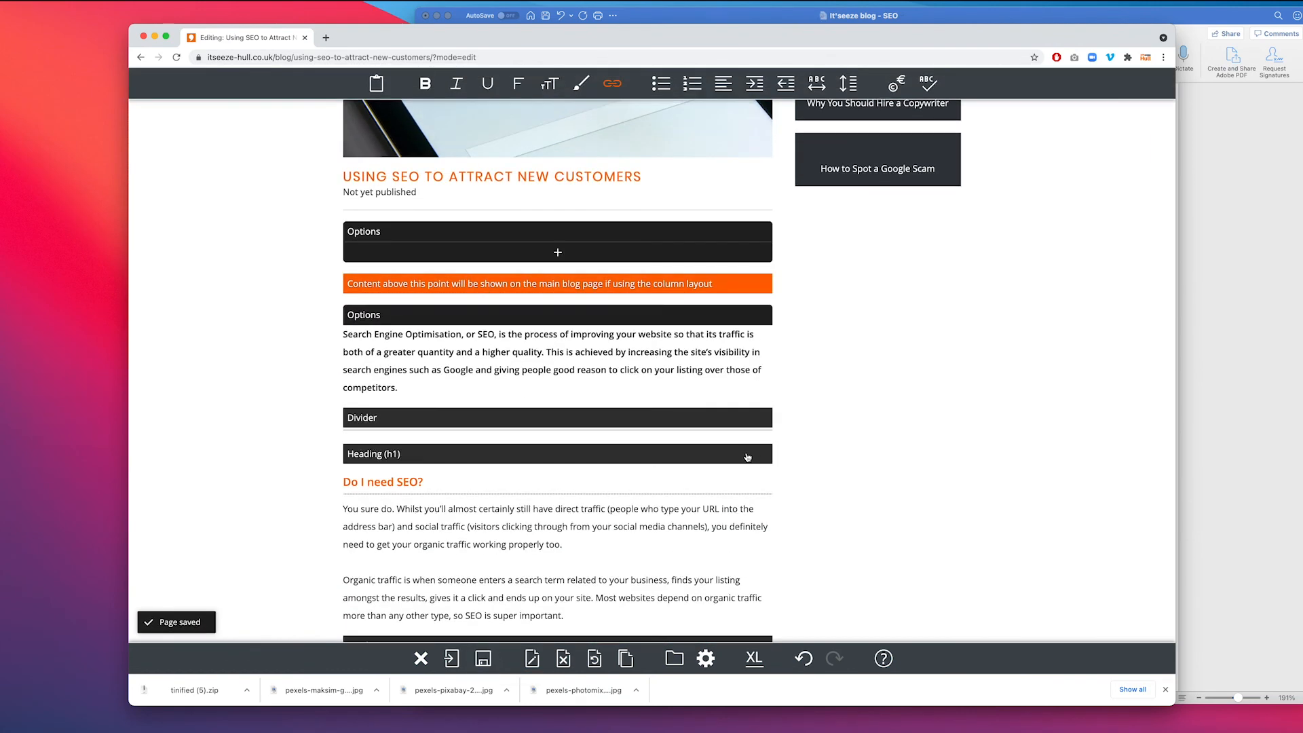
- Check the finished post from end to end and publish it
scroll(748, 457, "down", 20)
scroll(747, 457, "down", 15)
mouse_move(534, 660)
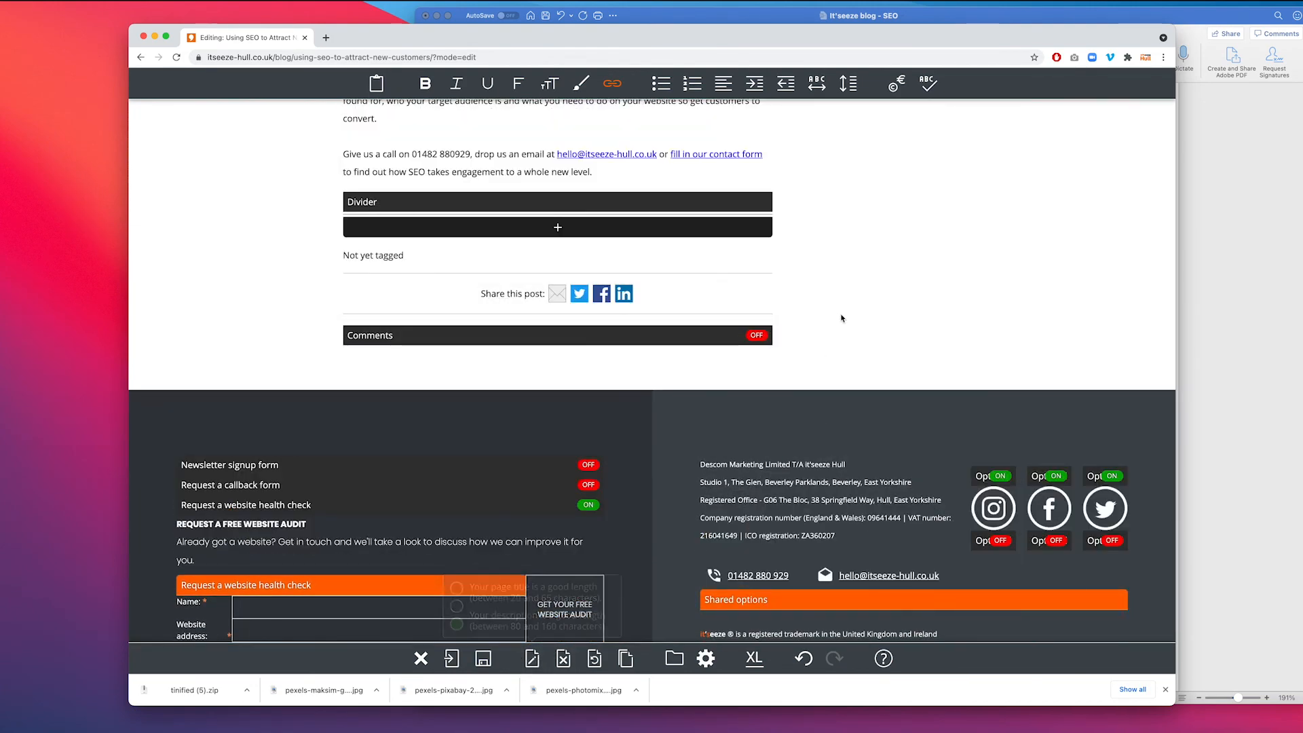
scroll(840, 319, "up", 5)
scroll(731, 348, "up", 20)
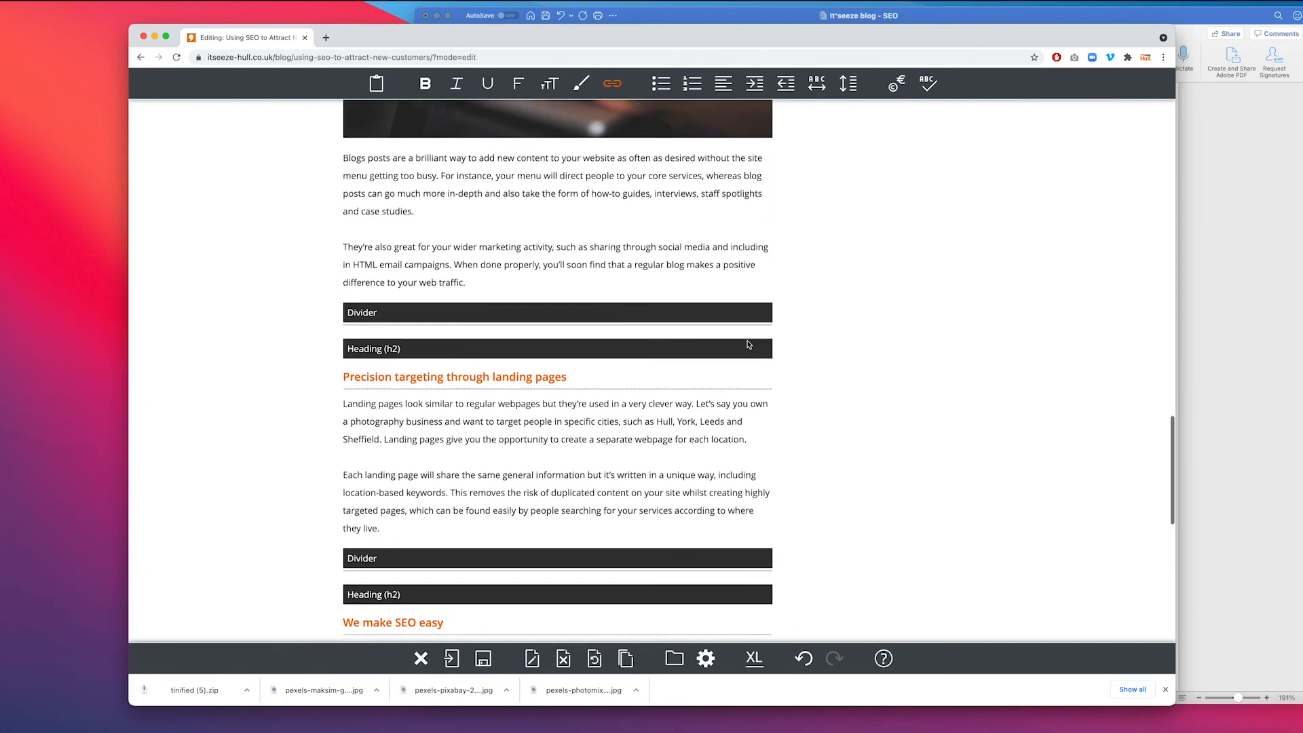
scroll(809, 346, "up", 20)
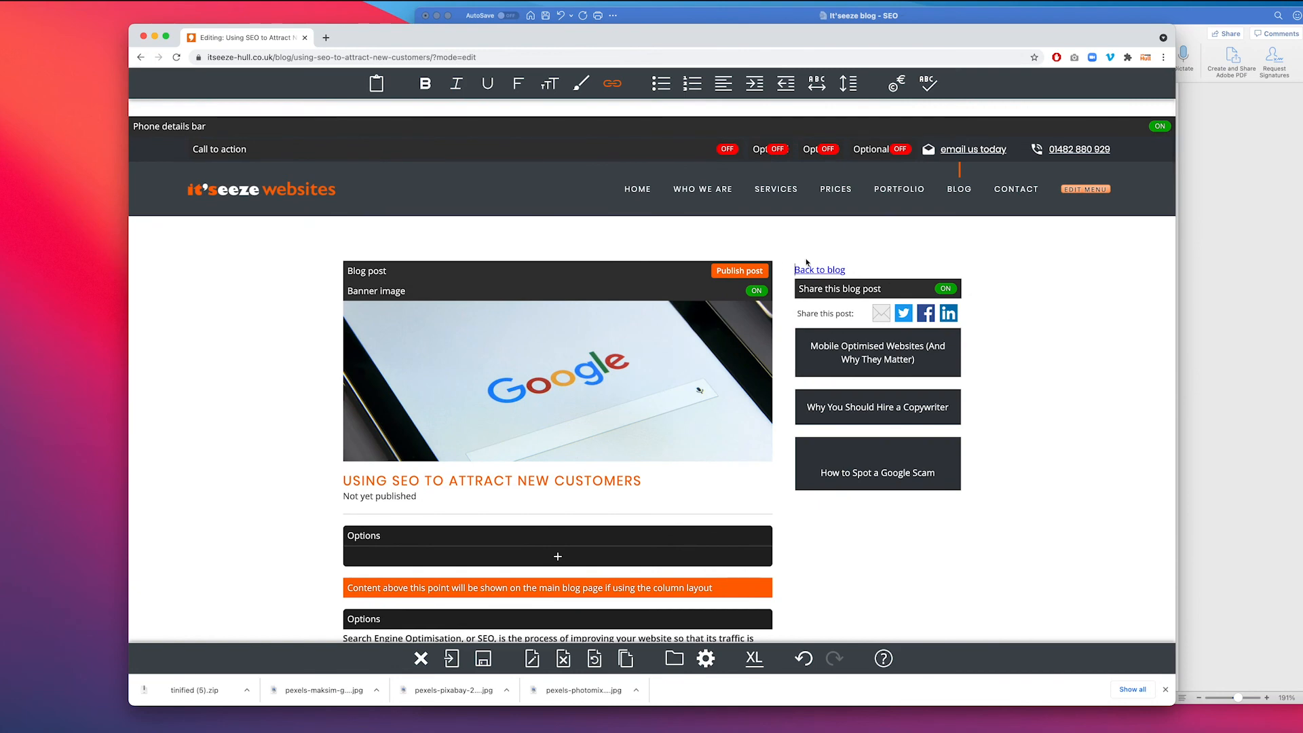
left_click(743, 270)
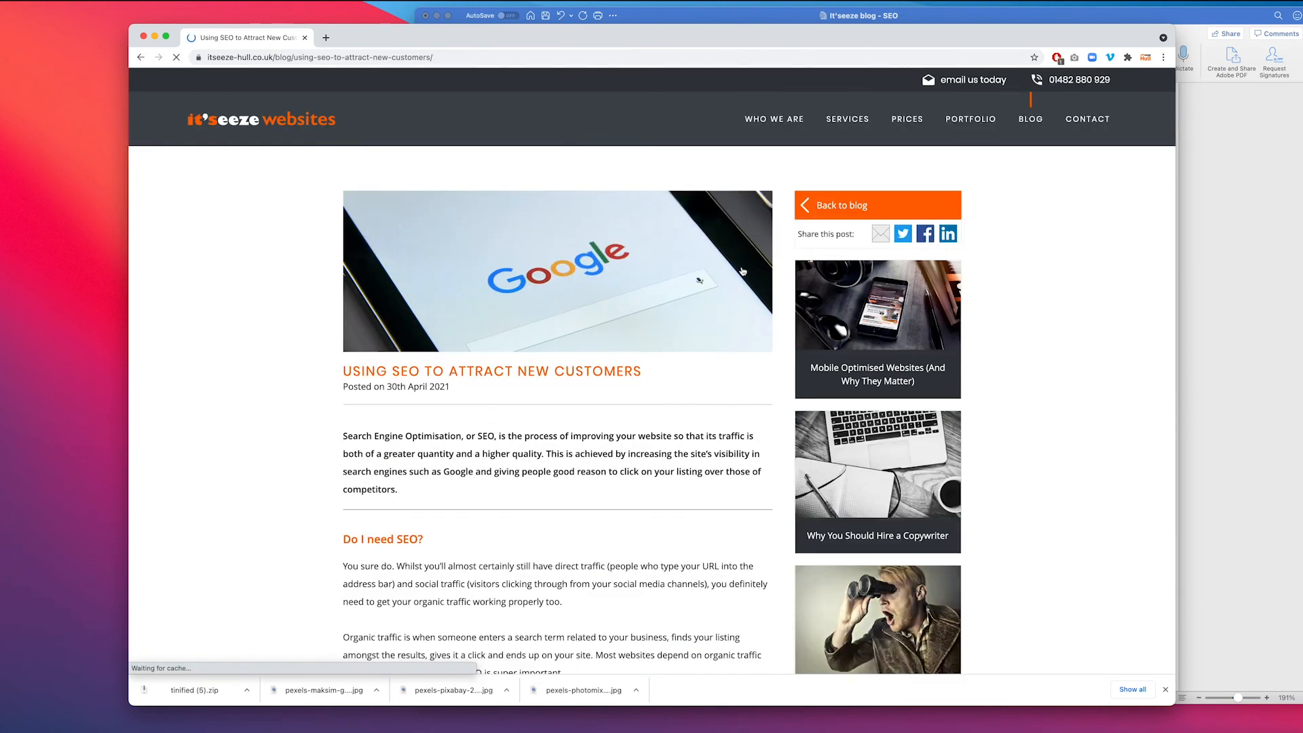
- Open the "Using SEO to Attract New Customers" post from the site's Blog page and examine the live version
left_click(1032, 120)
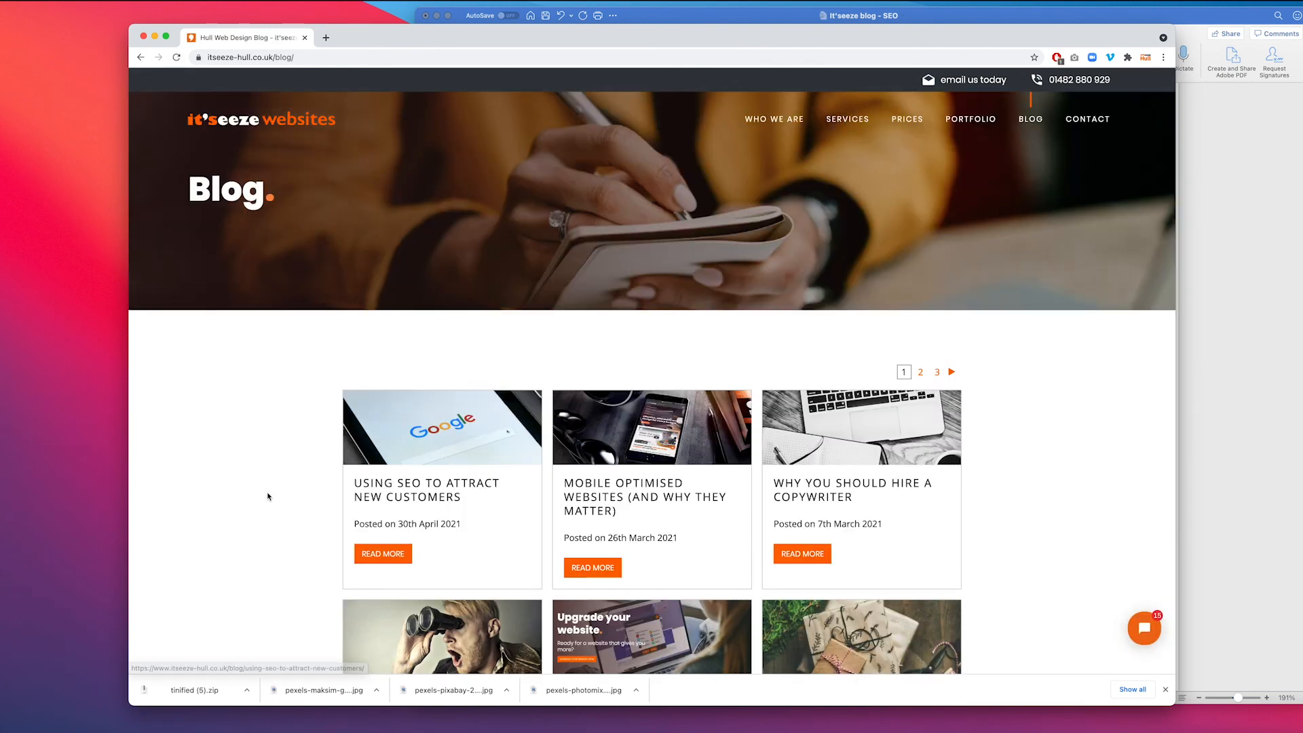
left_click(405, 495)
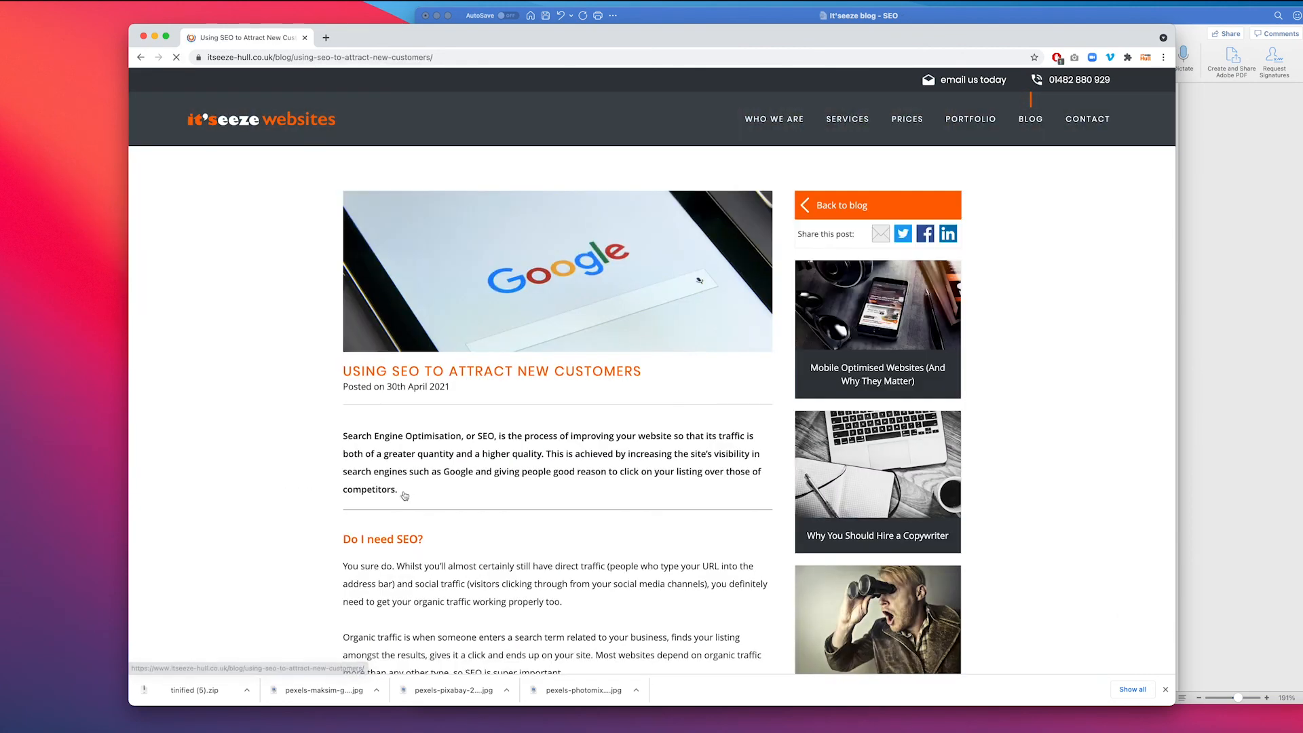
scroll(703, 324, "down", 5)
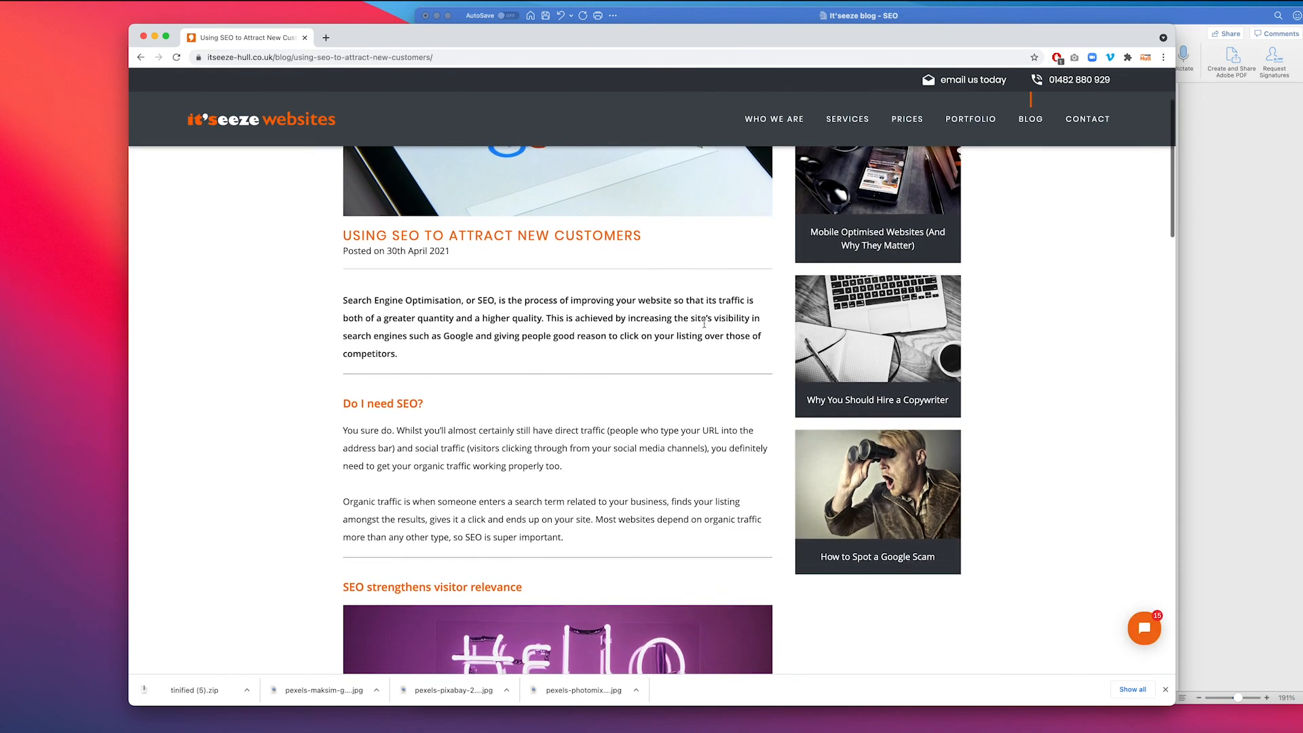